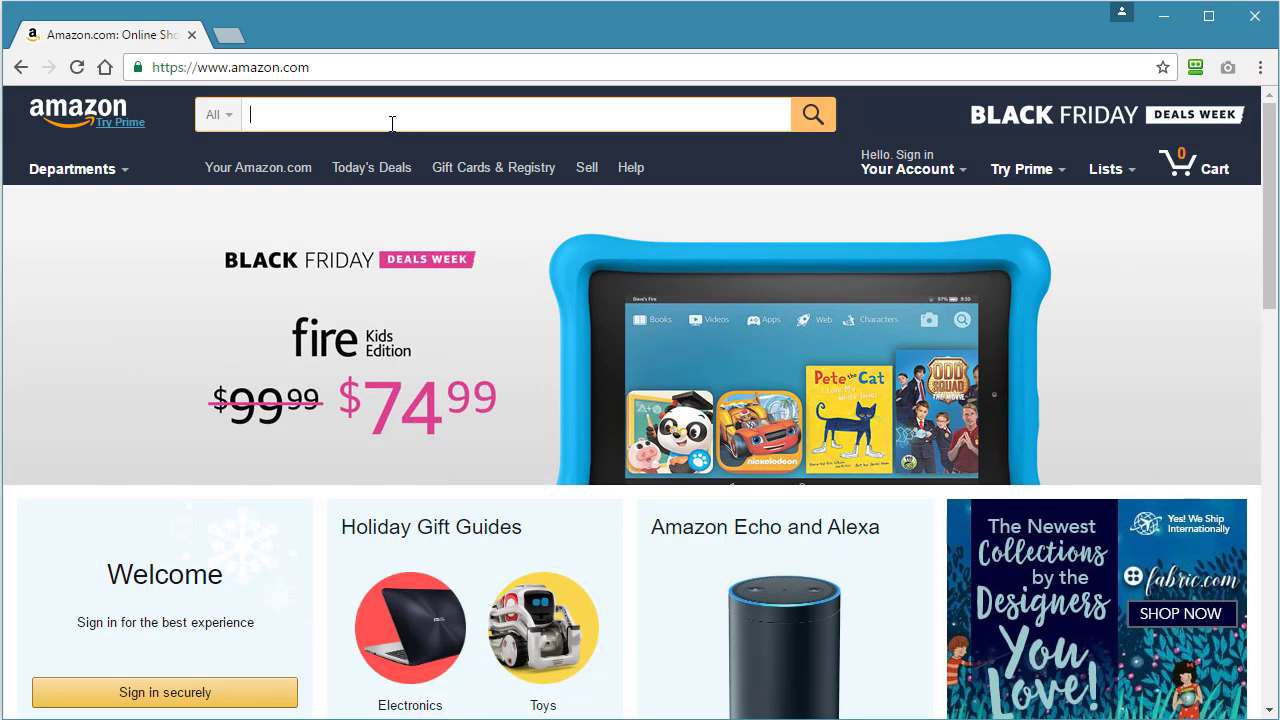
# Step: Enter "bbq a" in the Amazon product search to view the suggested keywords
pyautogui.write('bbq ')
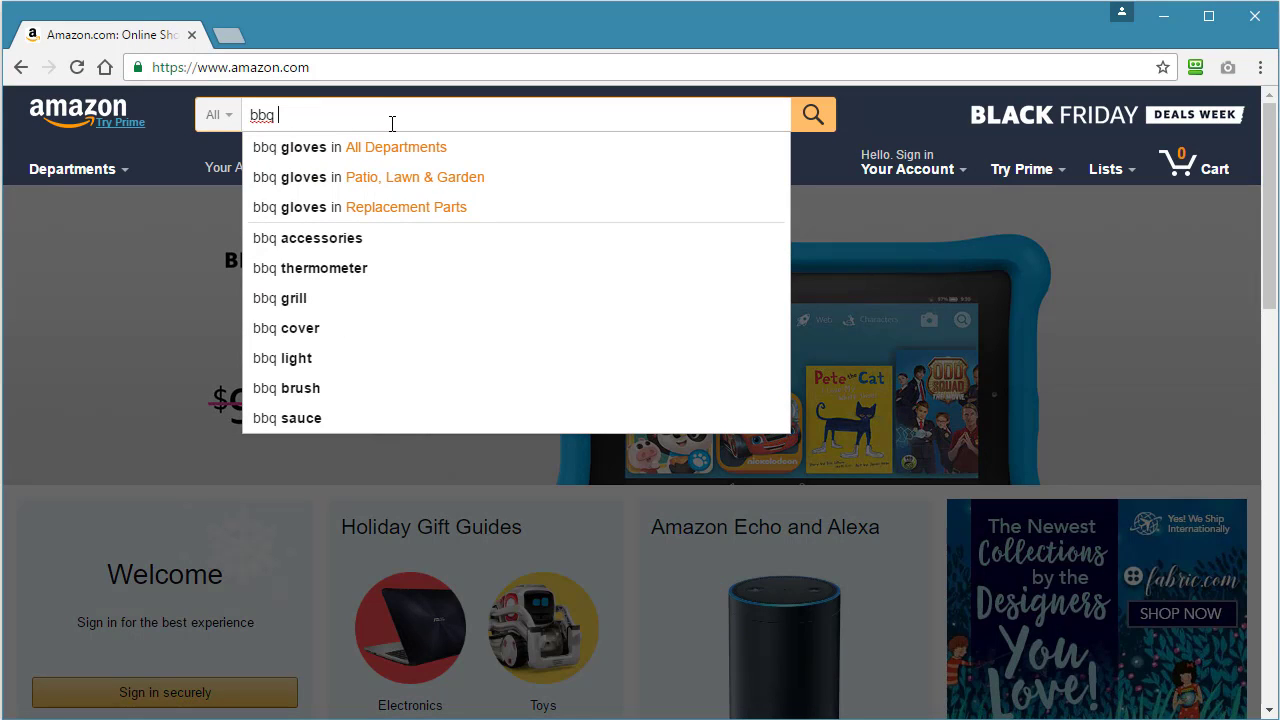
pyautogui.write('a')
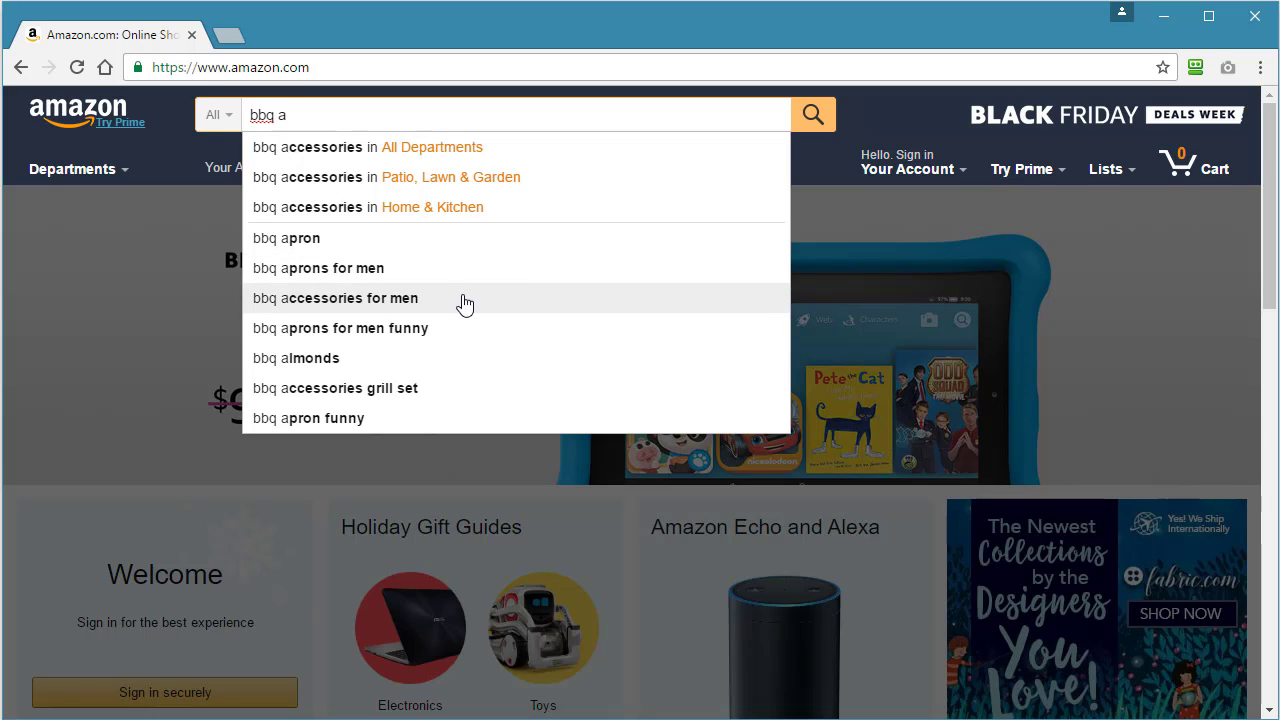
pyautogui.click(1162, 16)
# Step: In Ama Keyword Generator, enter the seed keywords "bbq" and "grilling" on separate lines and start the keyword generation
pyautogui.click(154, 430)
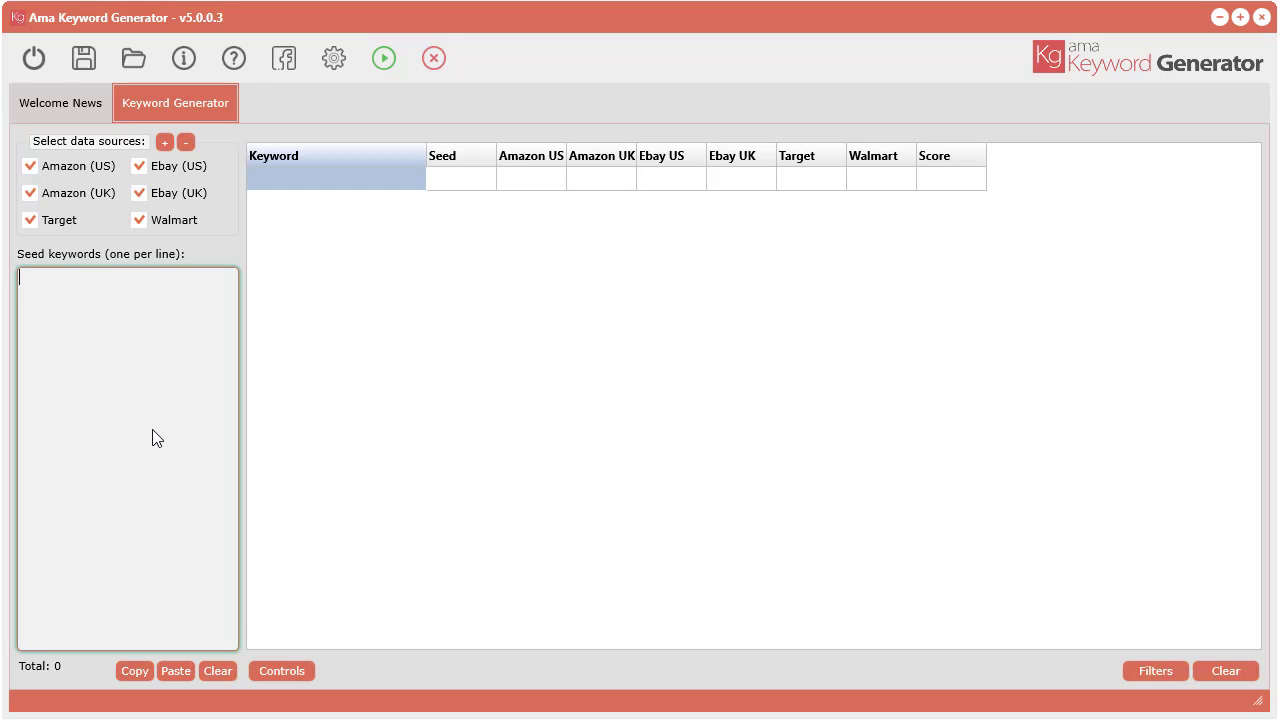
pyautogui.write('bbq')
pyautogui.press('Return')
pyautogui.write('grilling')
pyautogui.click(382, 64)
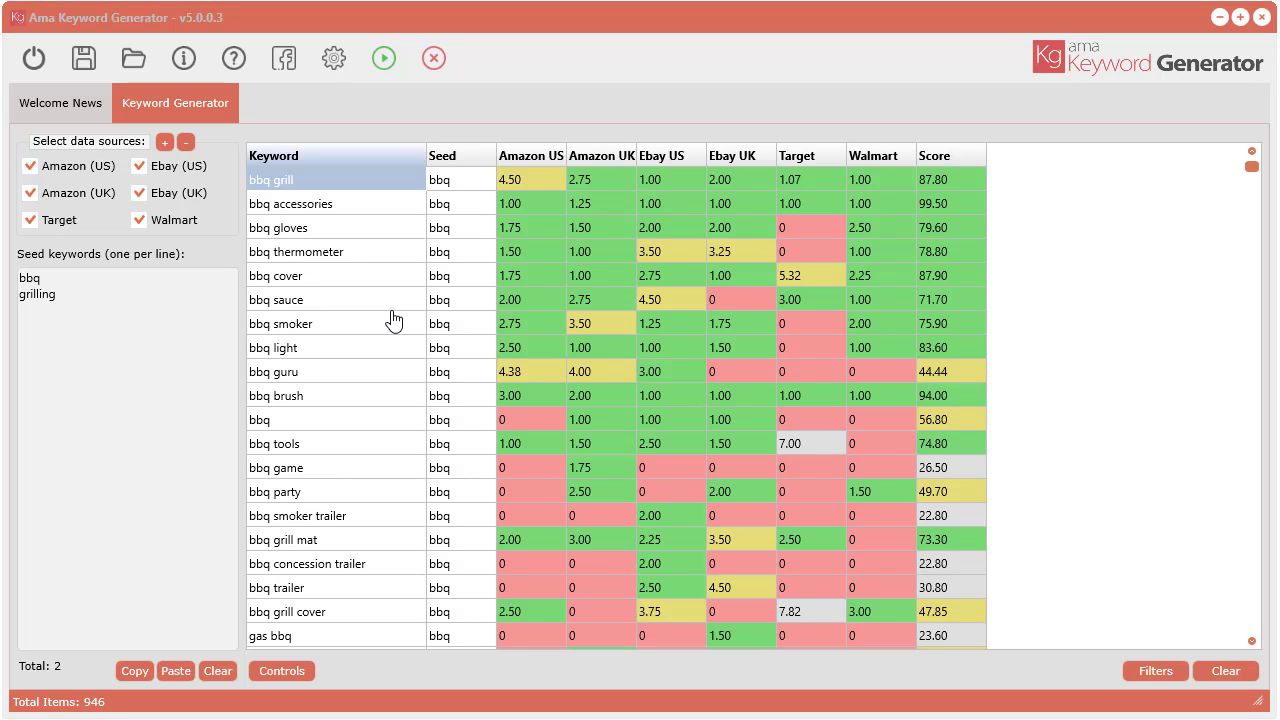
# Step: Save the generated keywords as a project file named bbq-grilling-1.kgdf
pyautogui.click(80, 58)
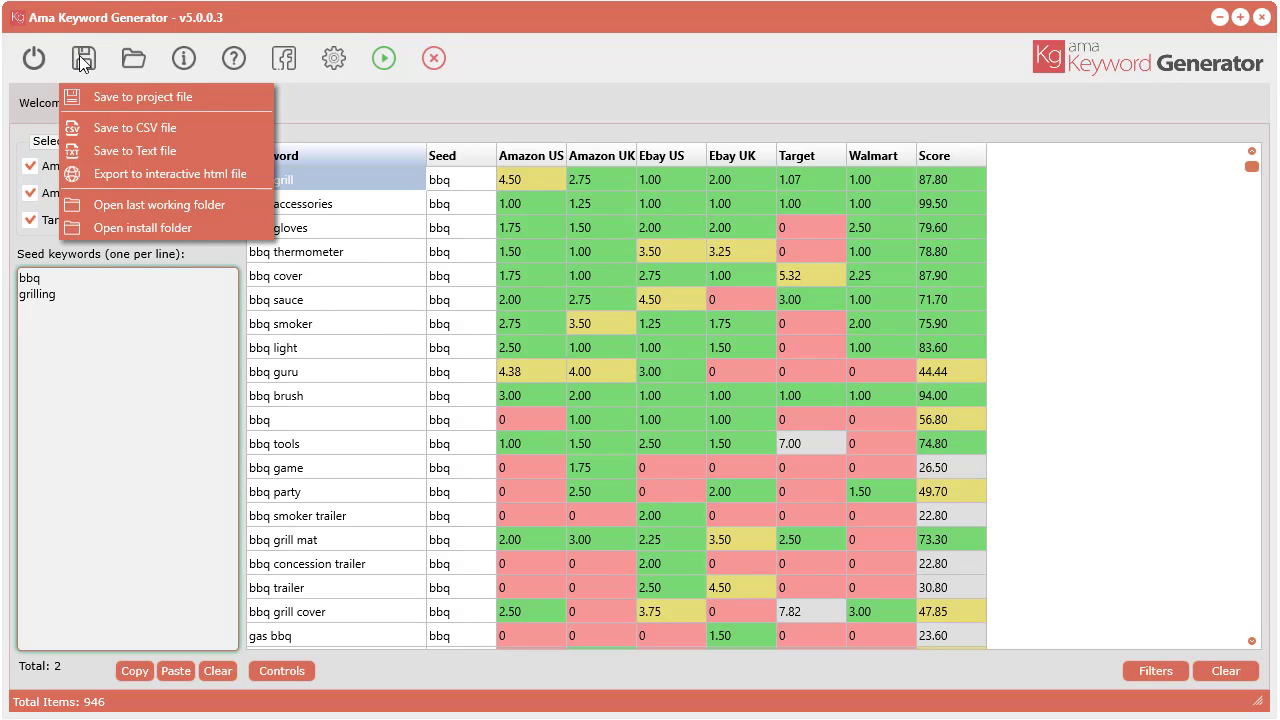
pyautogui.click(138, 97)
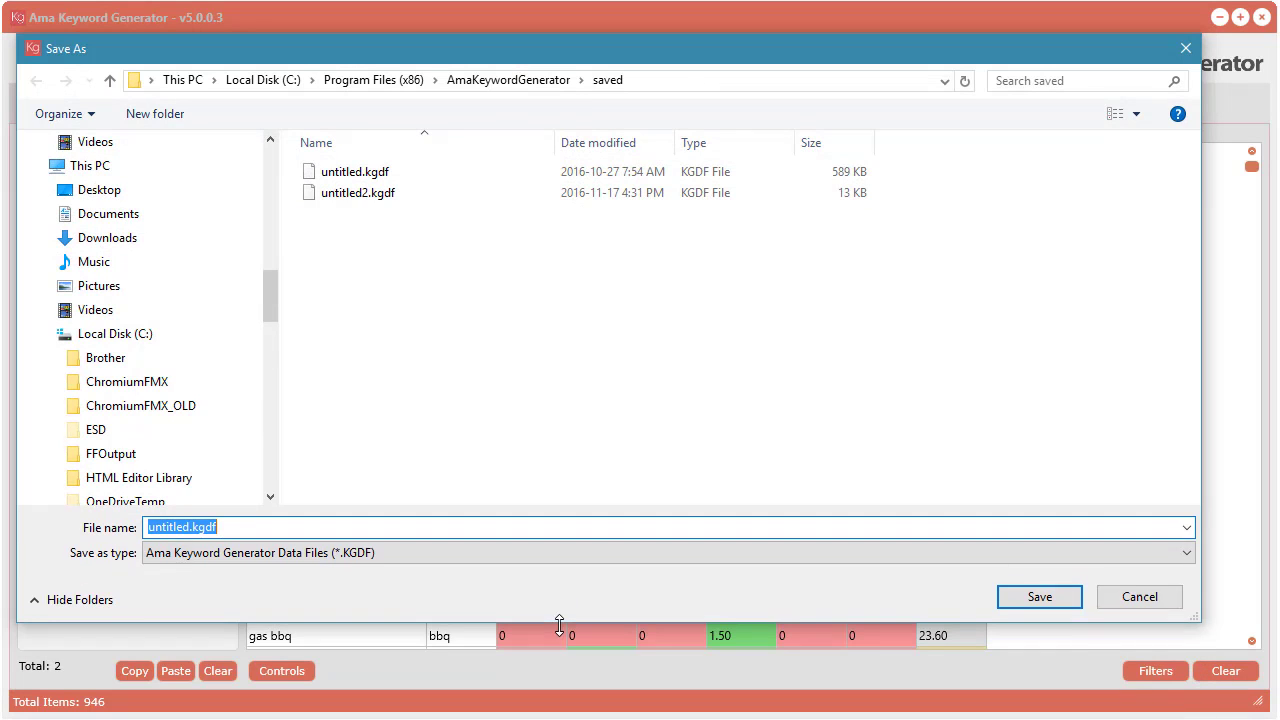
pyautogui.click(182, 527)
pyautogui.doubleClick(182, 527)
pyautogui.click(182, 527)
pyautogui.doubleClick(168, 527)
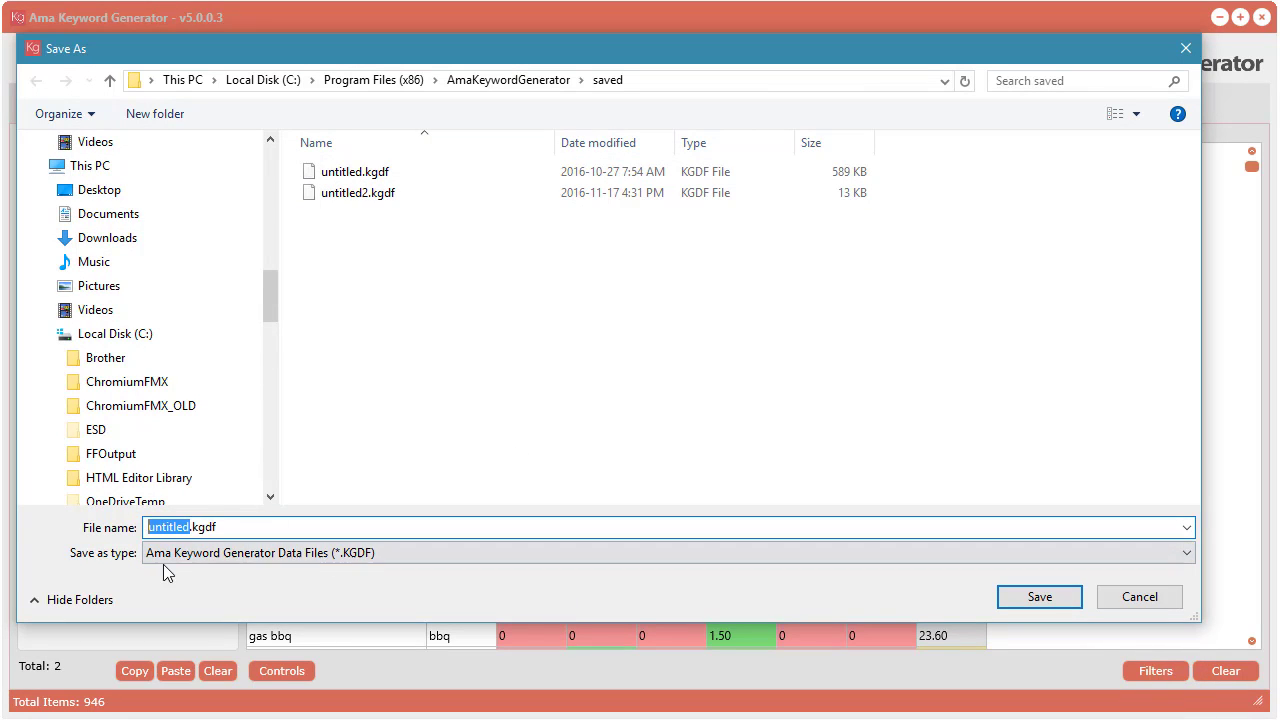
pyautogui.write('bbq-grilling-')
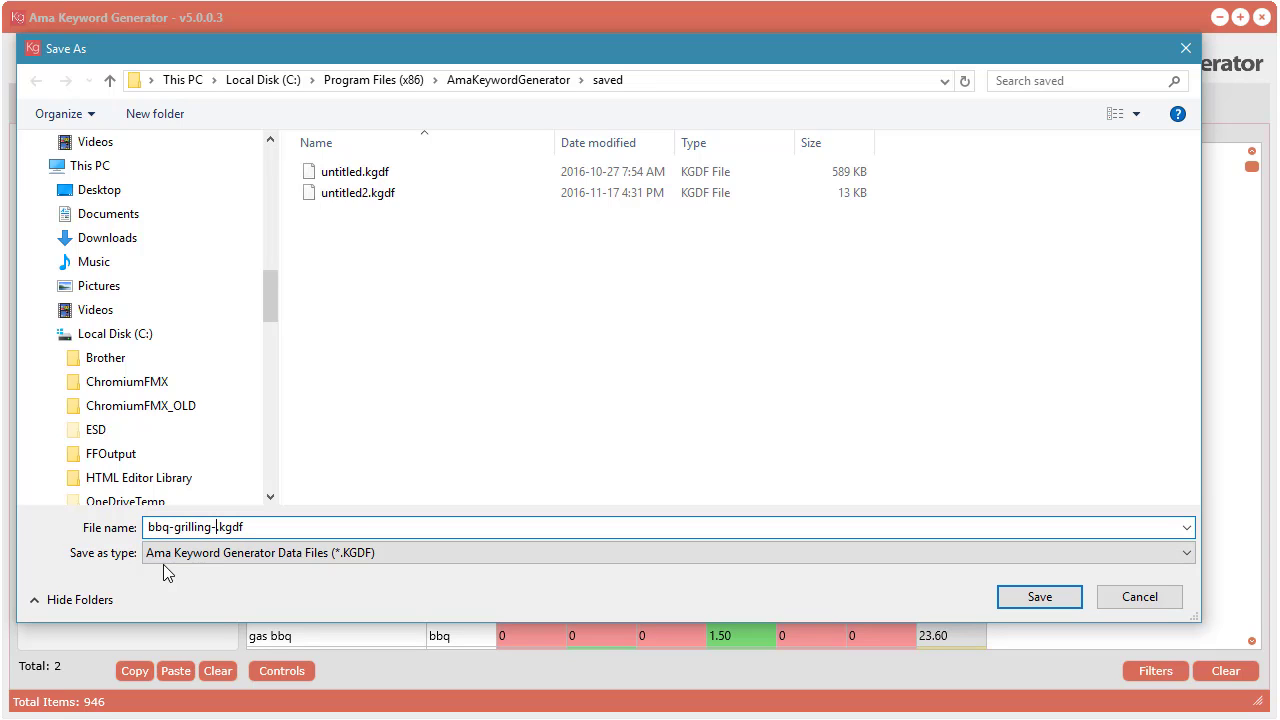
pyautogui.write('1')
pyautogui.click(1037, 596)
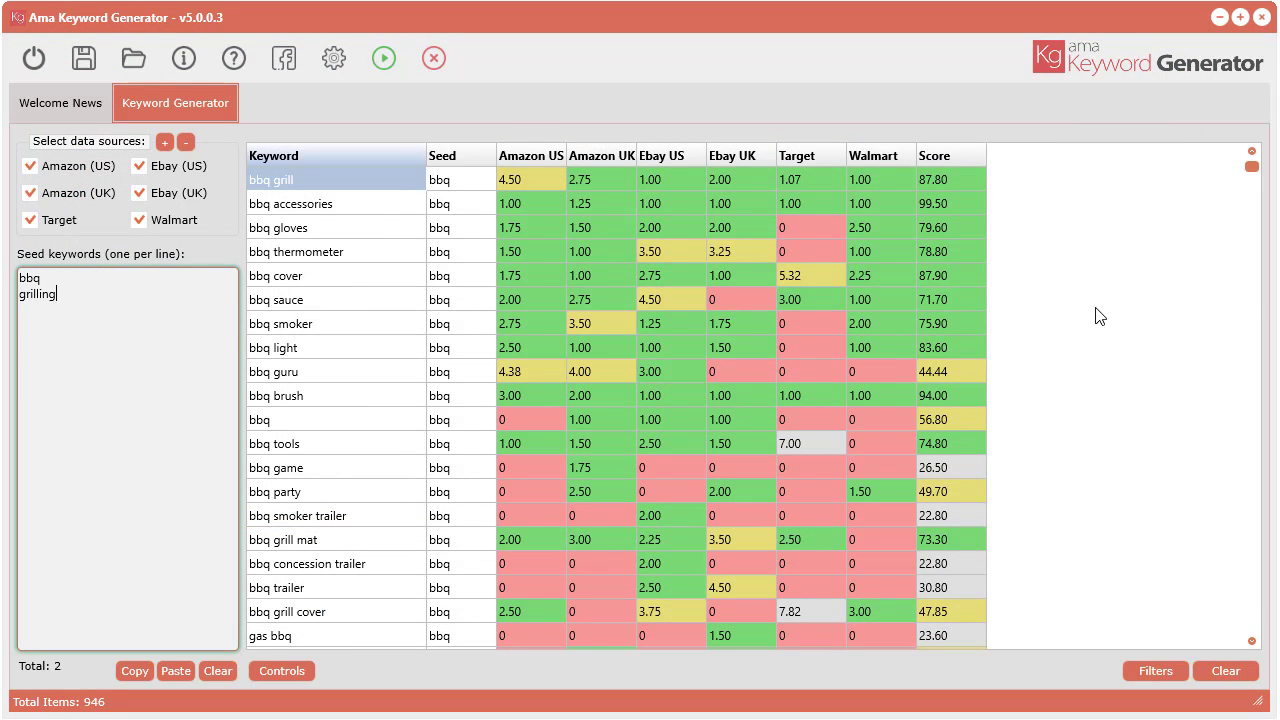
# Step: Sort the keyword table by Score from highest to lowest and look through the top keywords
pyautogui.click(972, 151)
pyautogui.click(951, 153)
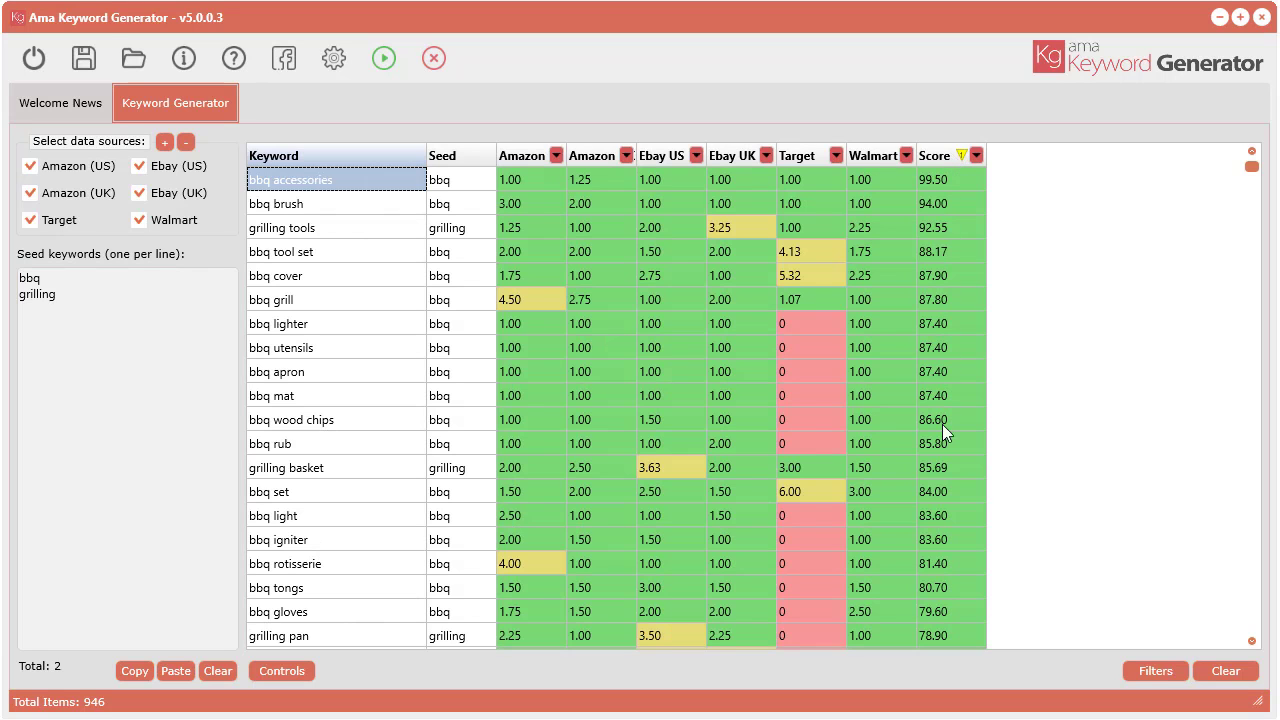
pyautogui.scroll(-7, 944, 506)
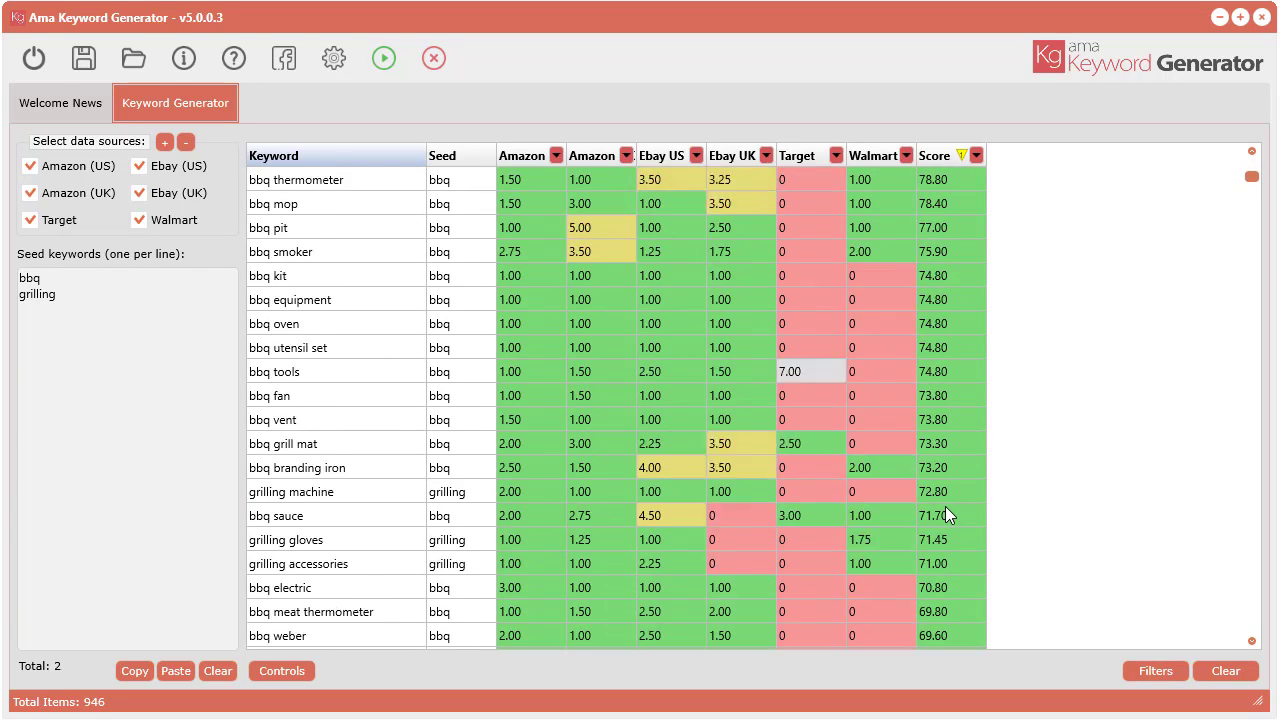
pyautogui.scroll(-2, 945, 506)
pyautogui.scroll(8, 946, 506)
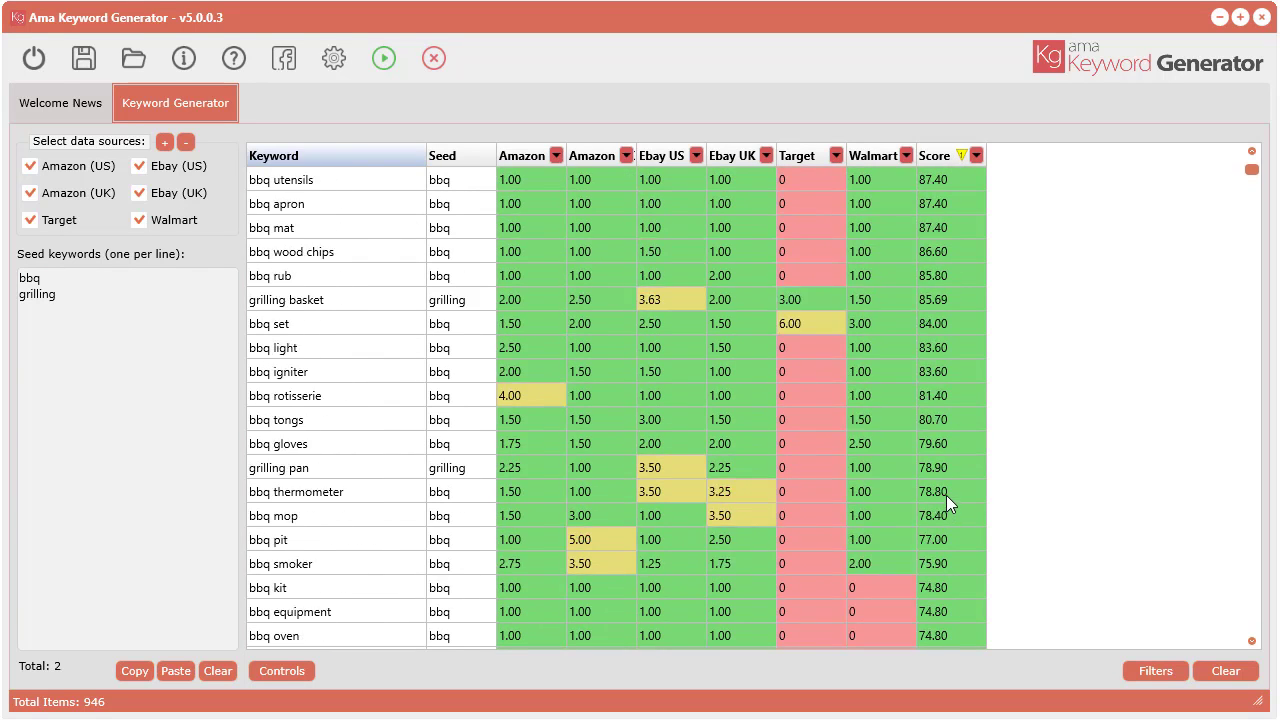
pyautogui.scroll(2, 946, 492)
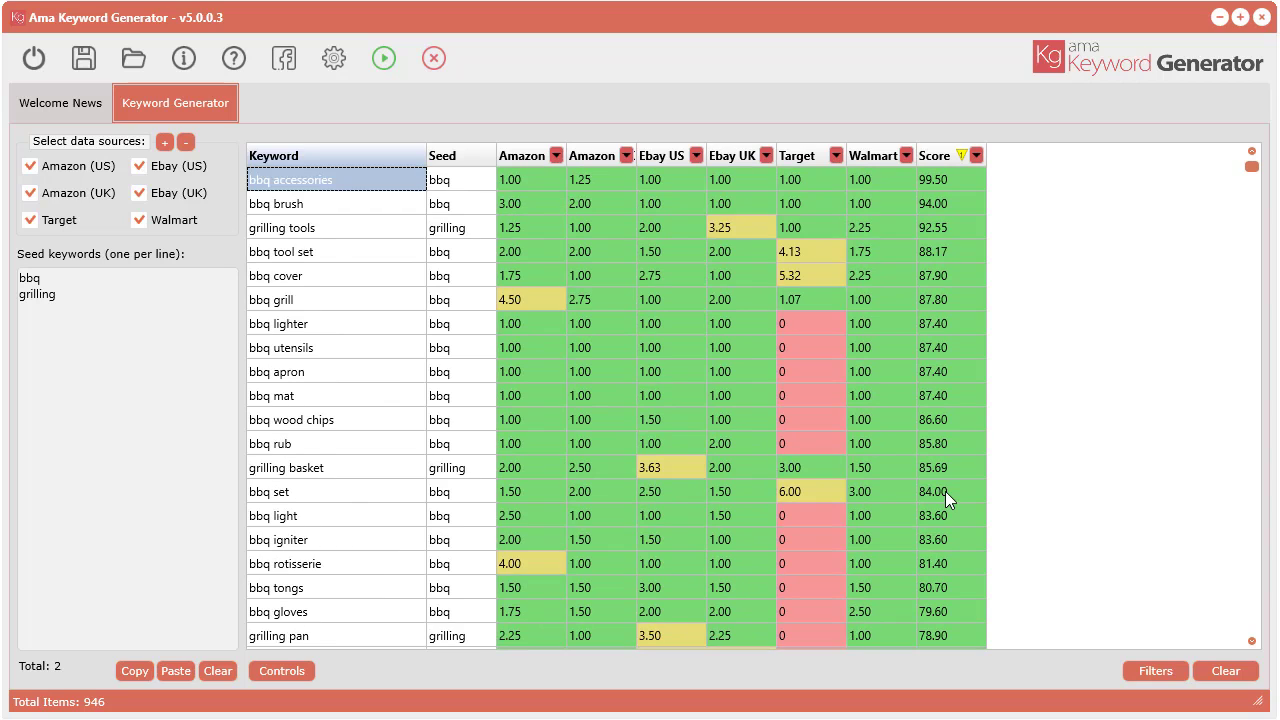
# Step: Select the "bbq cover" keyword and copy the selected item
pyautogui.click(316, 206)
pyautogui.click(318, 183)
pyautogui.click(318, 283)
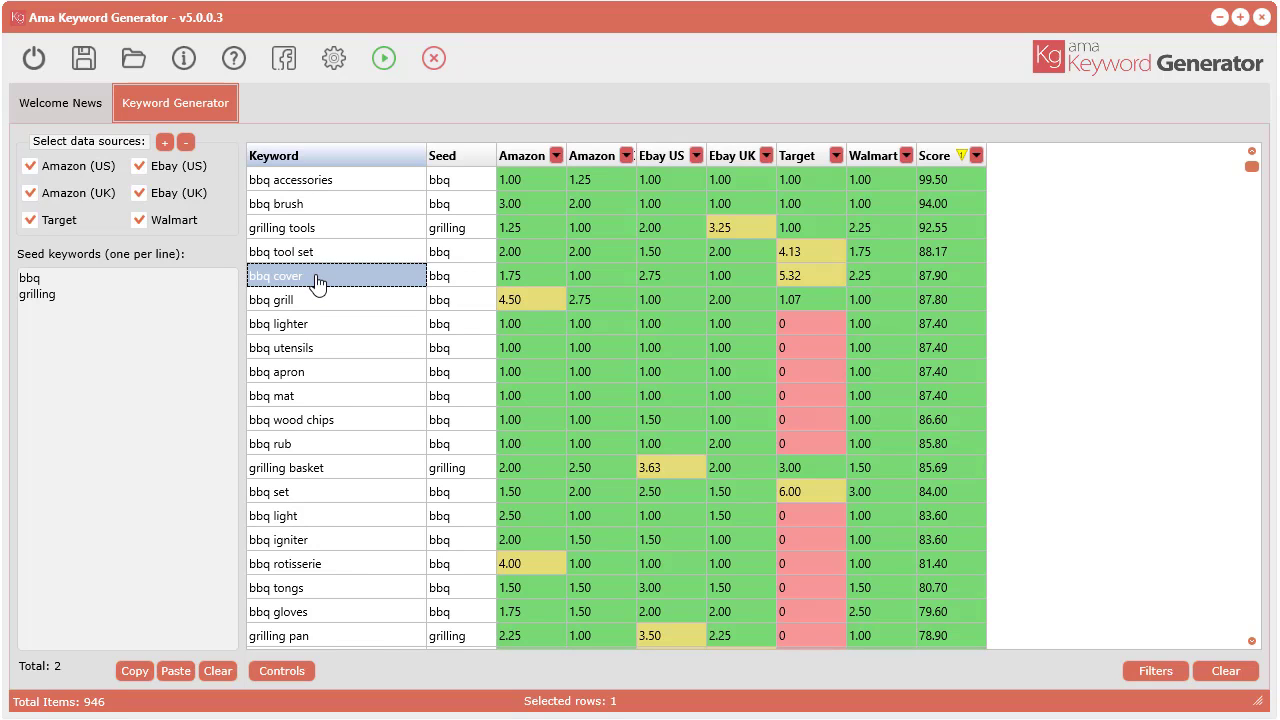
pyautogui.rightClick(318, 283)
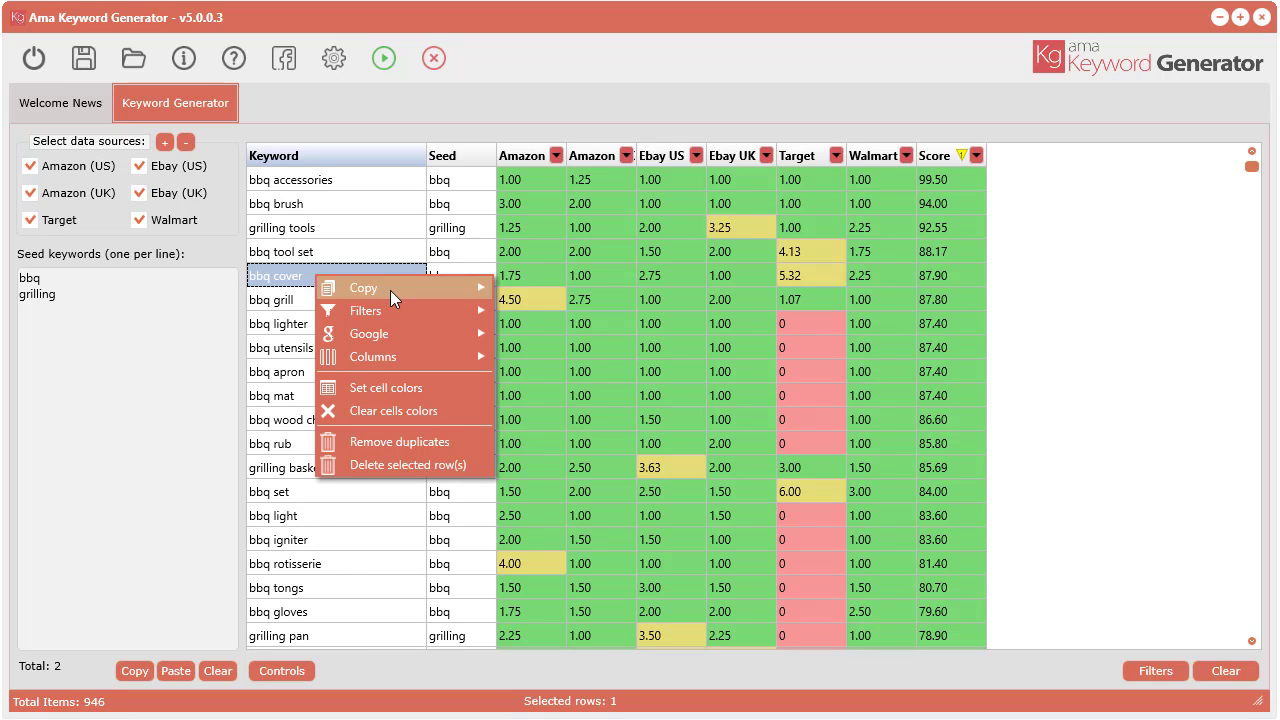
pyautogui.moveTo(390, 288)
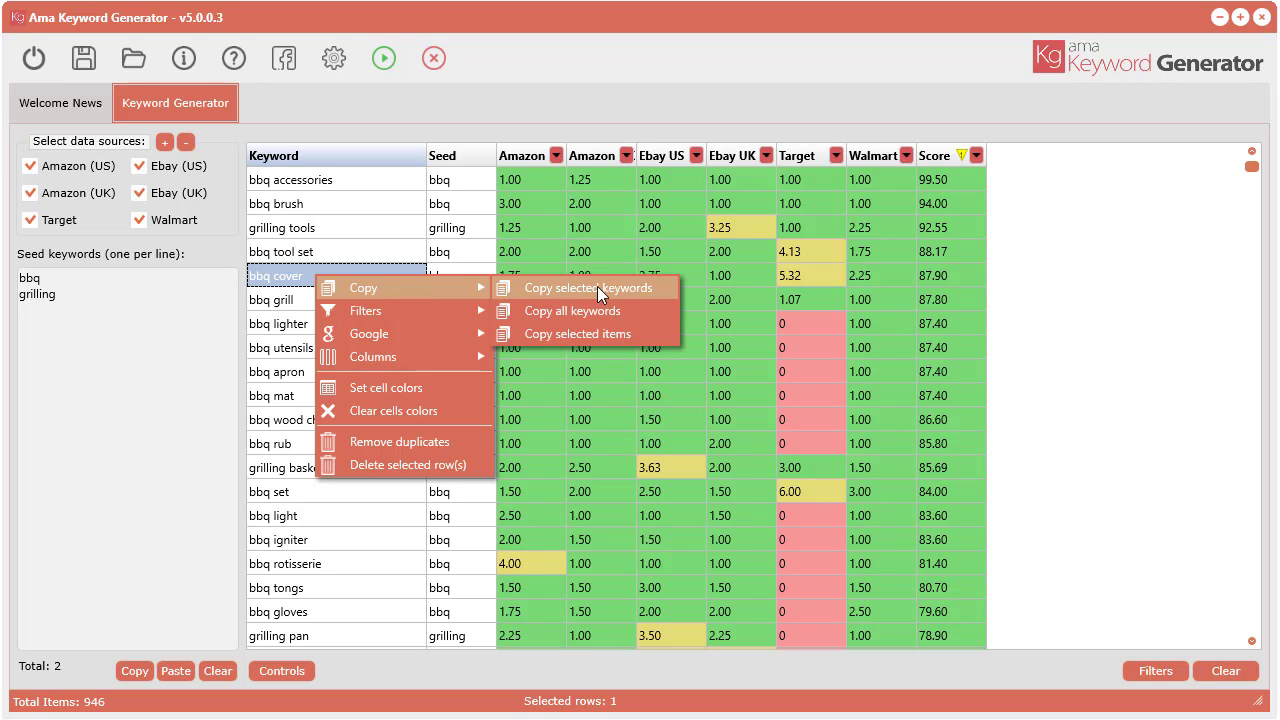
pyautogui.click(603, 339)
pyautogui.moveTo(376, 253); pyautogui.dragTo(636, 410)
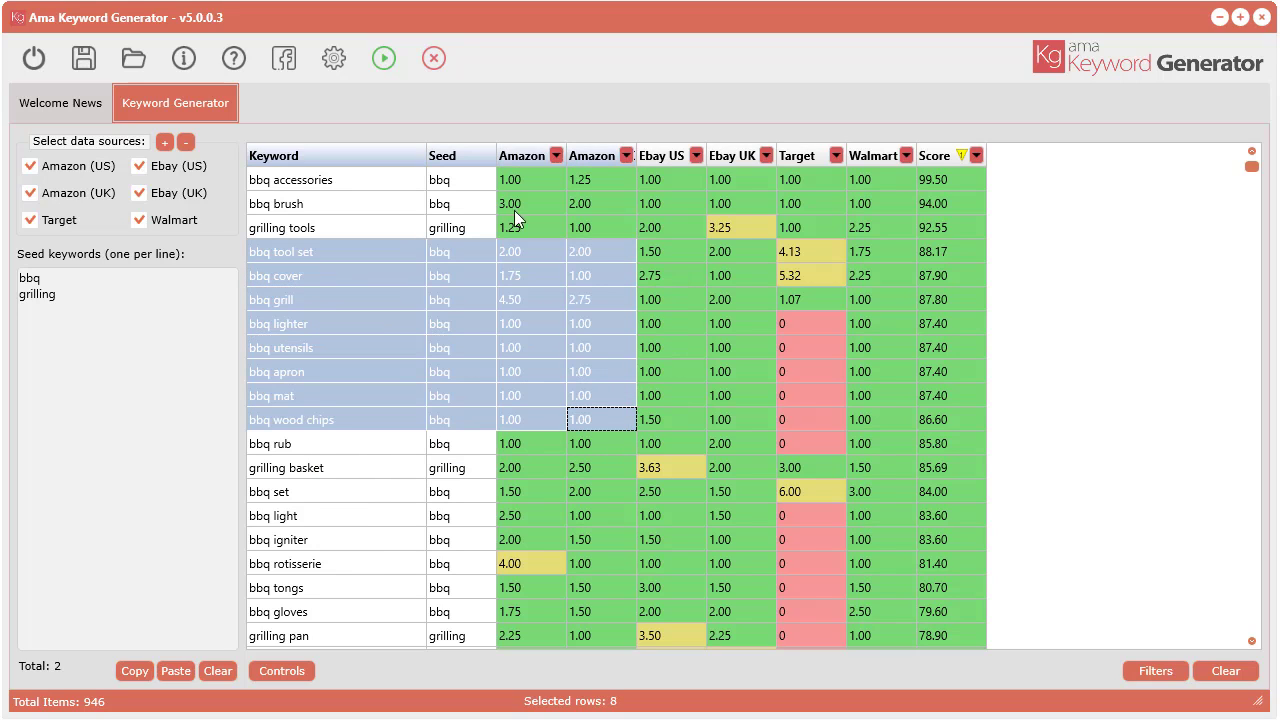
pyautogui.click(320, 260)
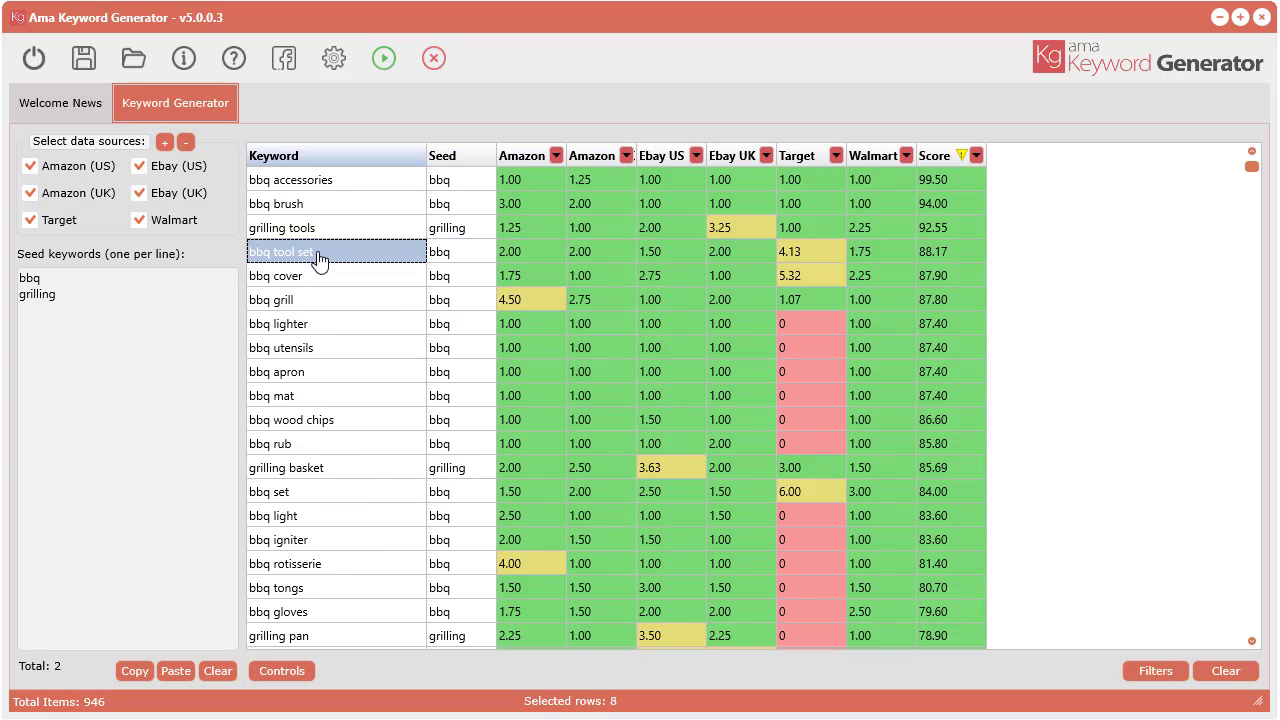
pyautogui.rightClick(319, 257)
pyautogui.moveTo(375, 290)
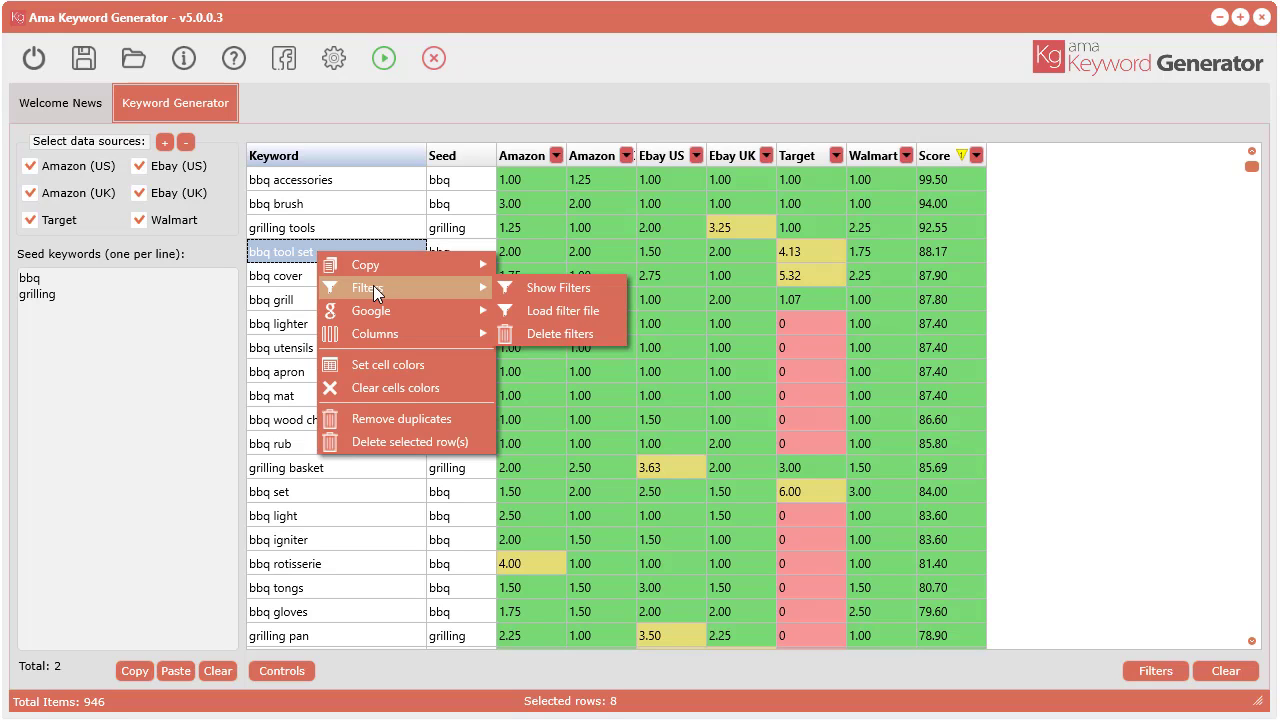
pyautogui.moveTo(382, 312)
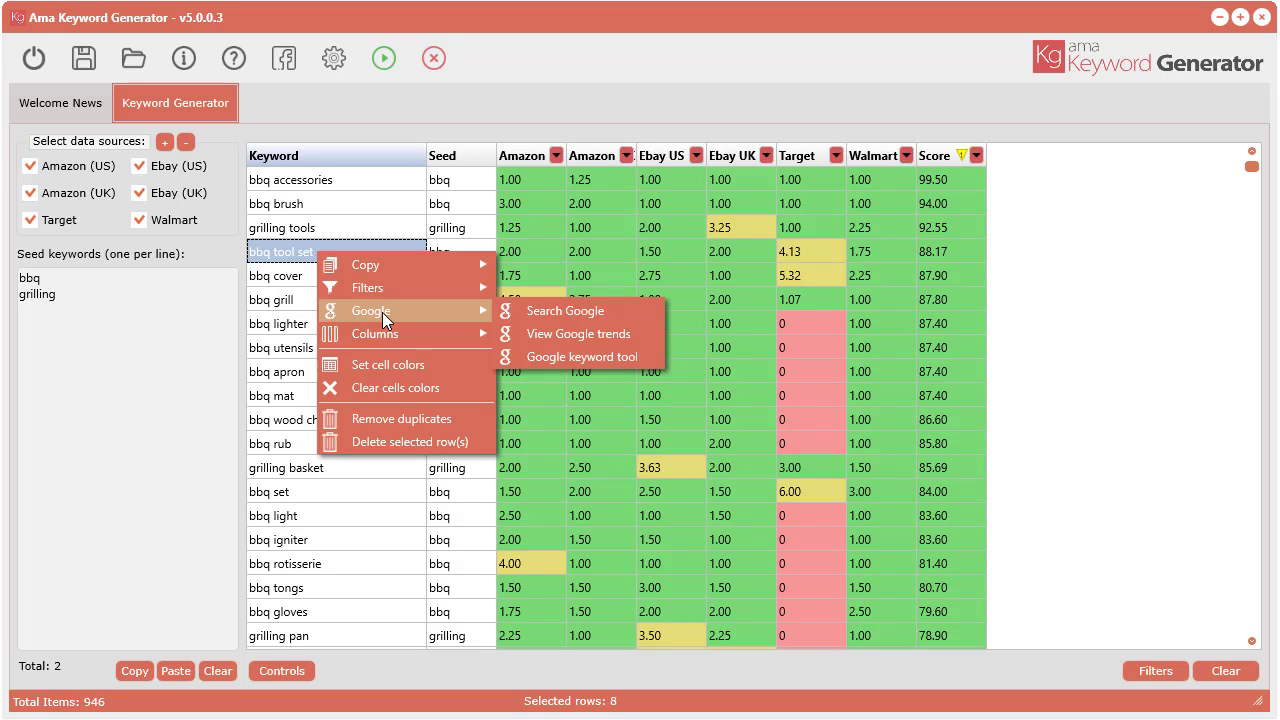
# Step: Run a Google search for the "bbq cover" keyword from the table and look through the results page
pyautogui.click(290, 280)
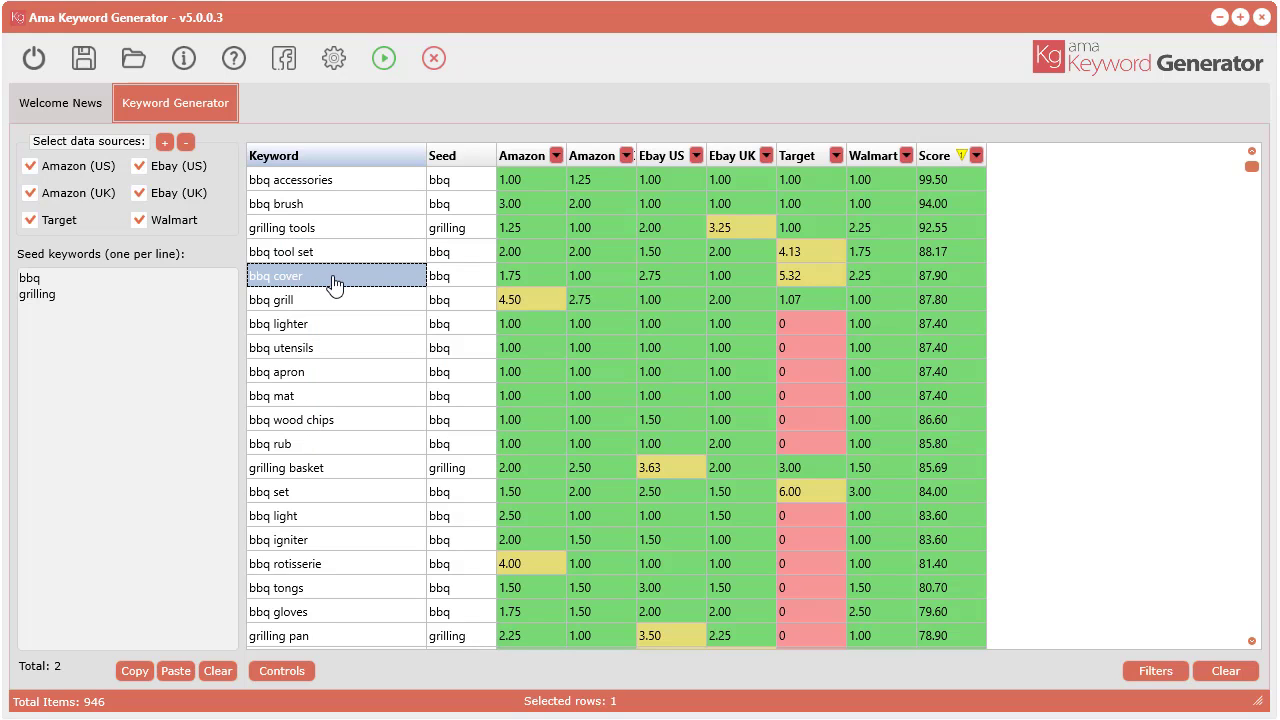
pyautogui.rightClick(333, 284)
pyautogui.moveTo(392, 340)
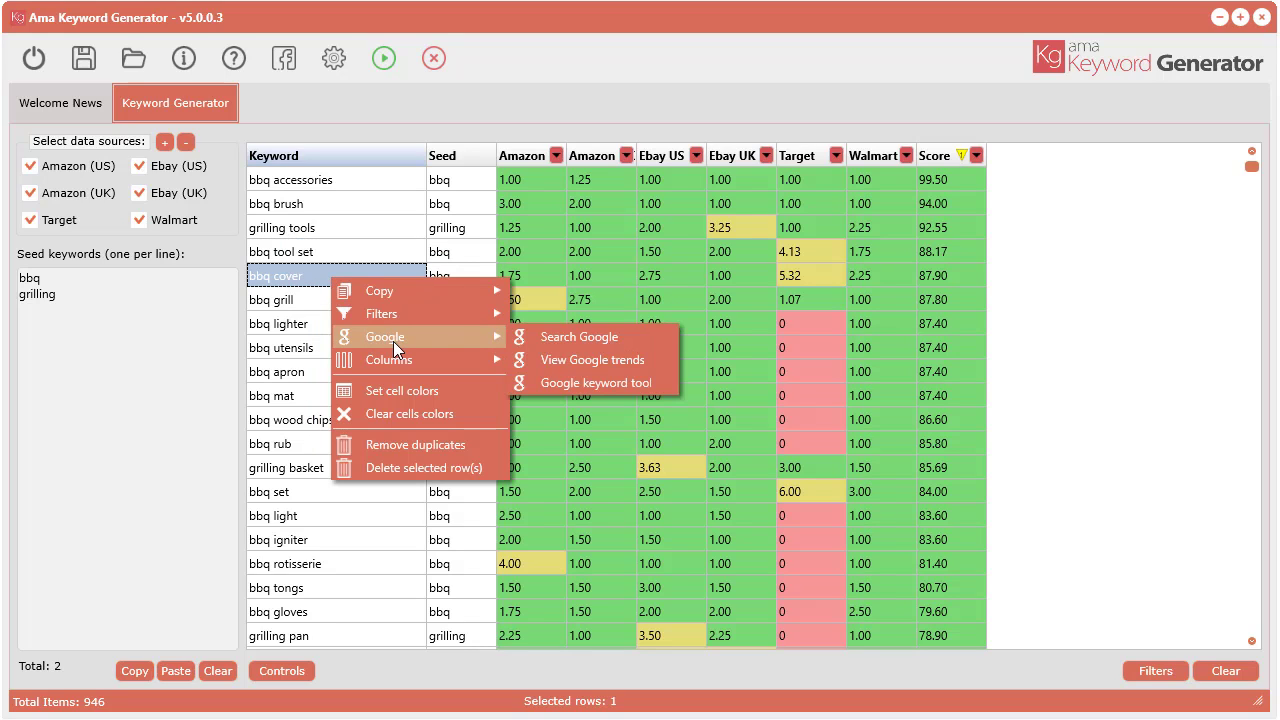
pyautogui.click(572, 344)
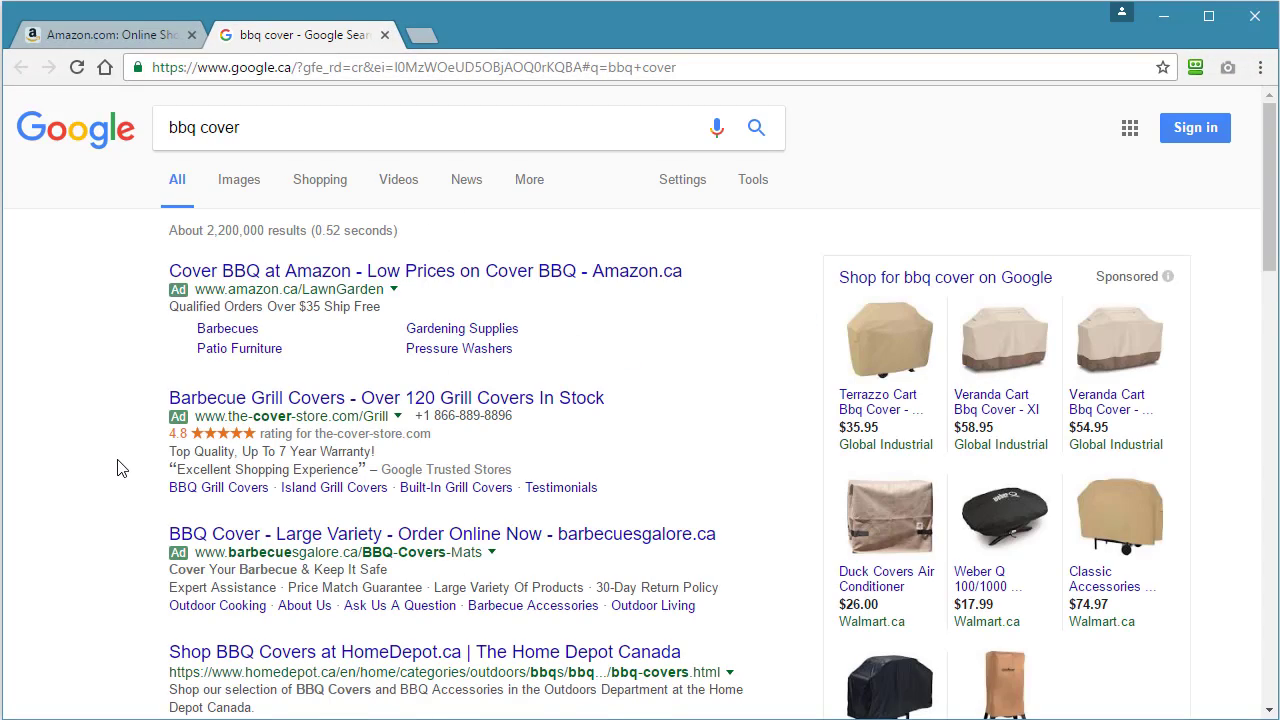
pyautogui.scroll(-3, 118, 467)
pyautogui.scroll(2, 118, 470)
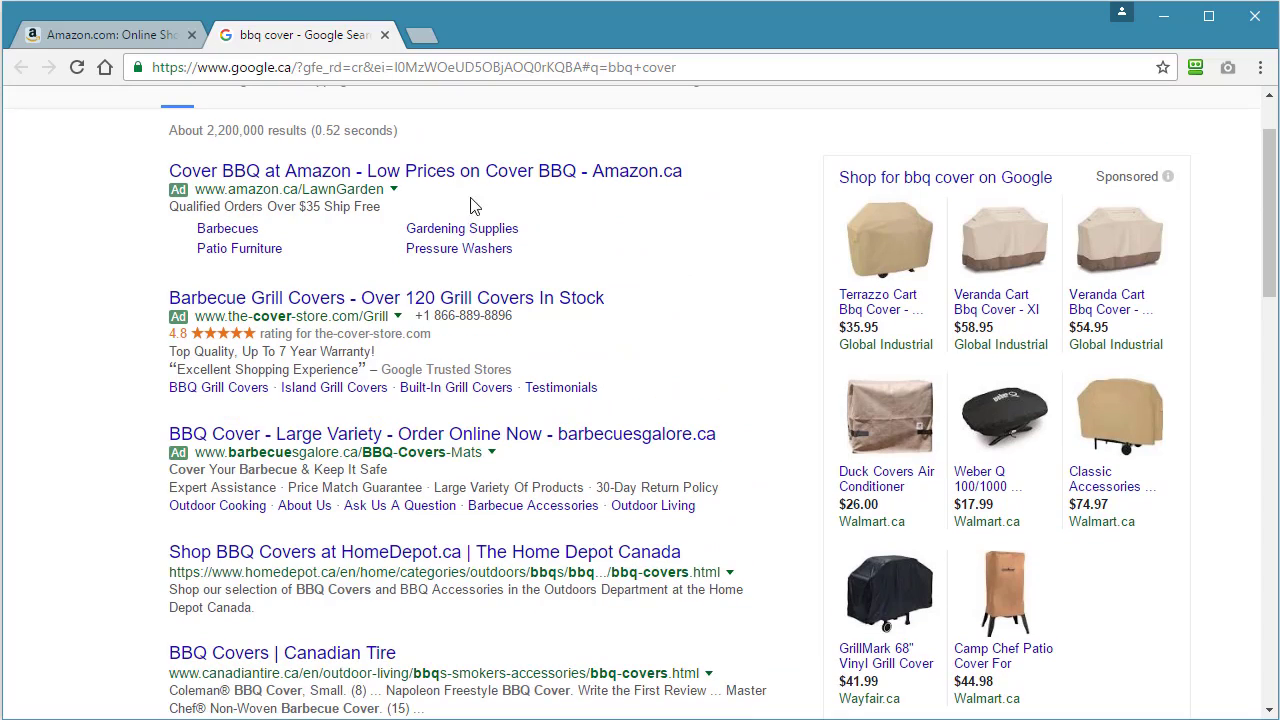
pyautogui.scroll(-4, 752, 380)
pyautogui.scroll(5, 745, 425)
# Step: Return to Ama Keyword Generator, open Google Trends for "bbq cover", and examine its interest over time and by region
pyautogui.click(104, 42)
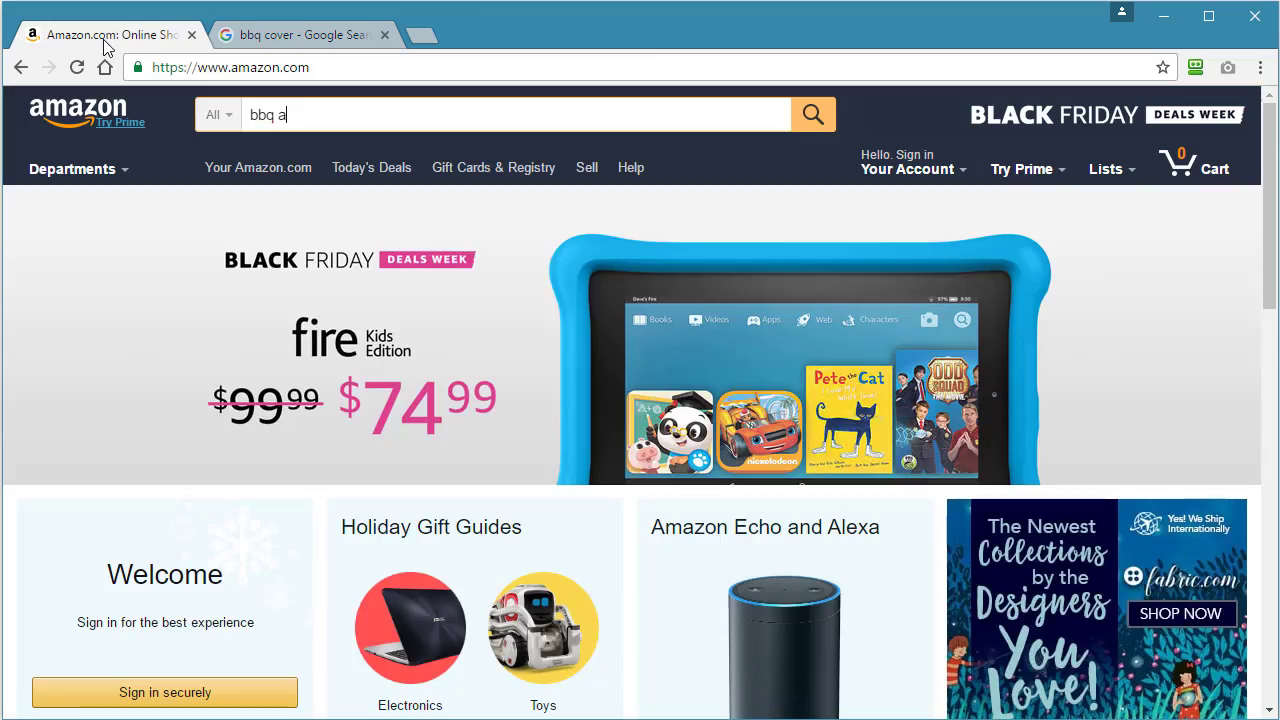
pyautogui.click(1163, 16)
pyautogui.rightClick(328, 277)
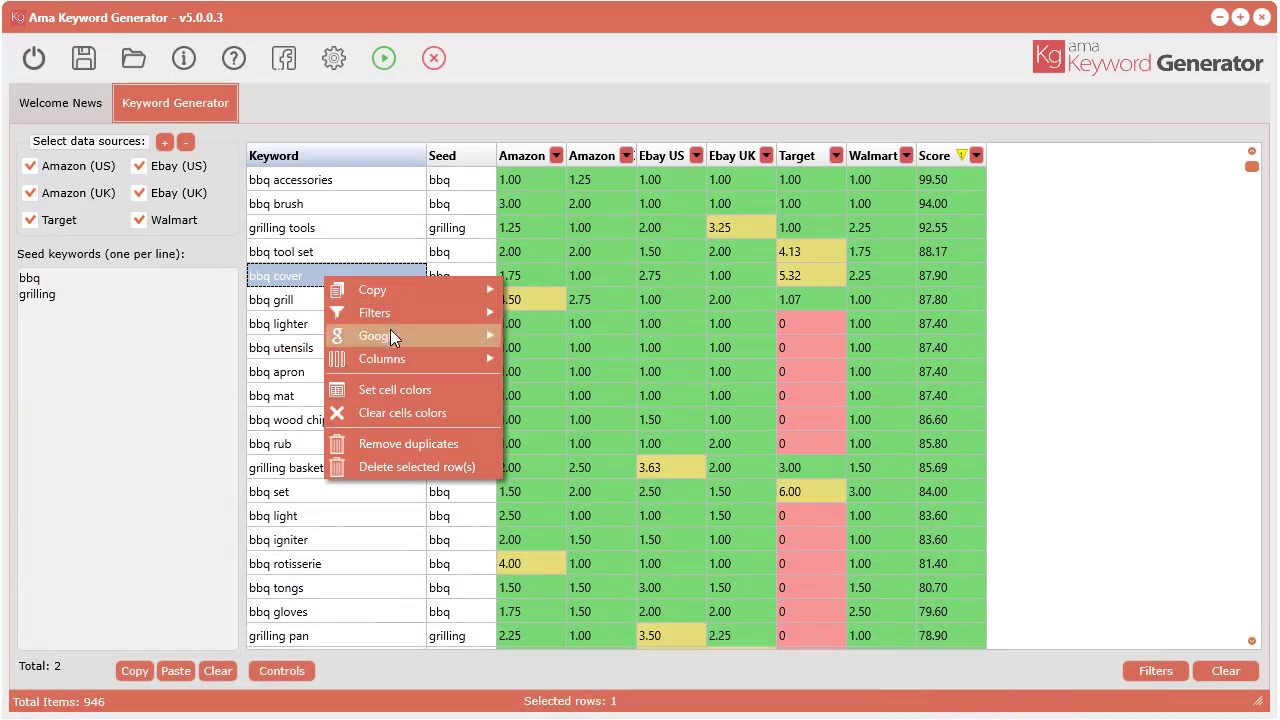
pyautogui.moveTo(390, 333)
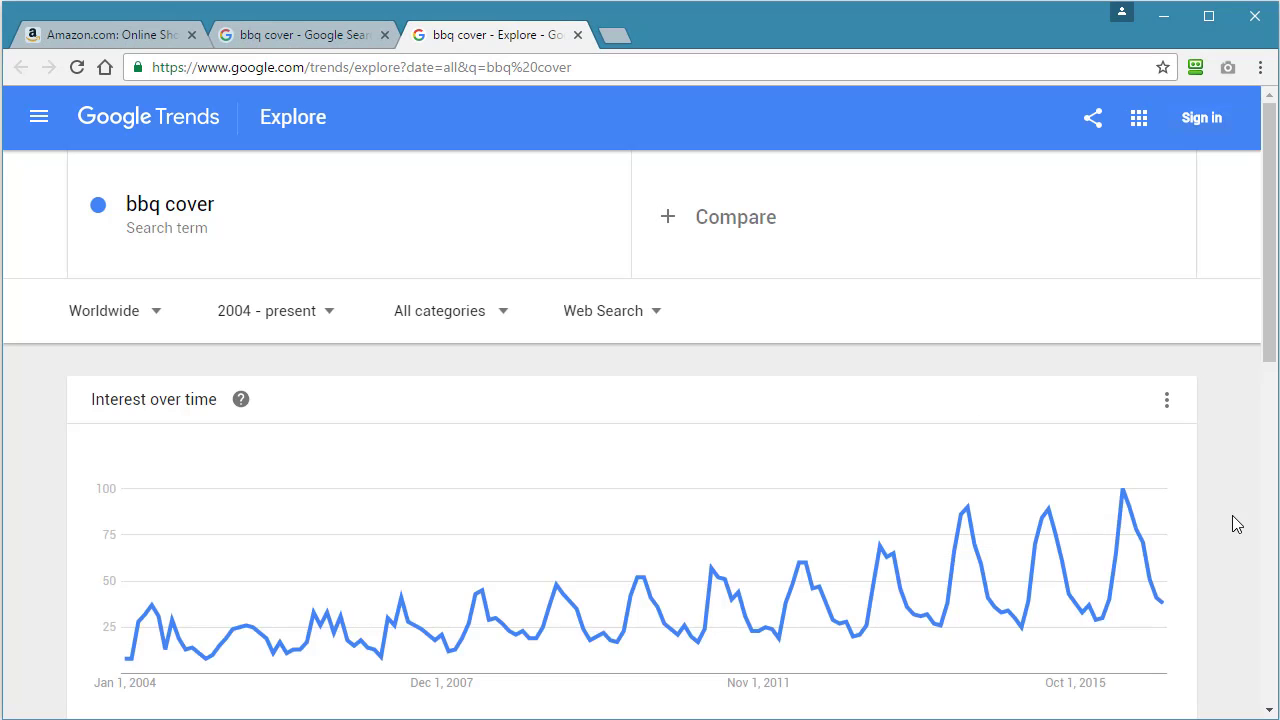
pyautogui.scroll(-2, 351, 490)
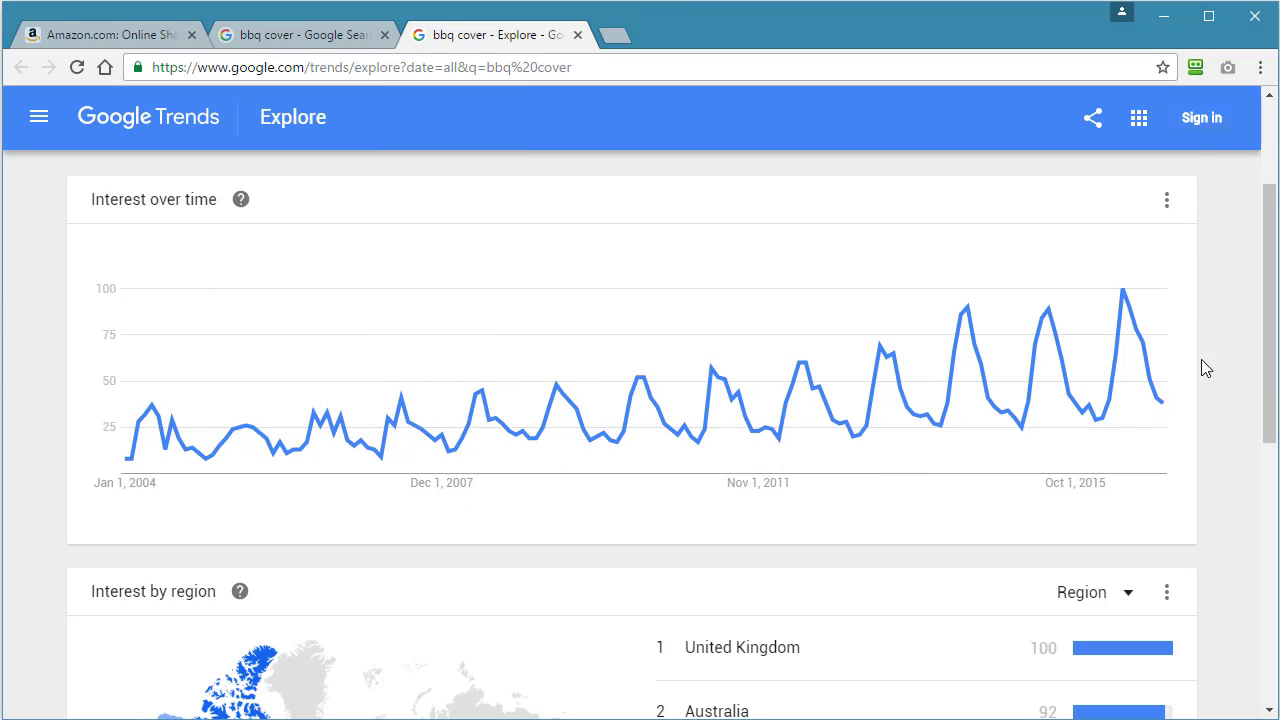
pyautogui.scroll(-1, 1240, 410)
pyautogui.scroll(-5, 1245, 421)
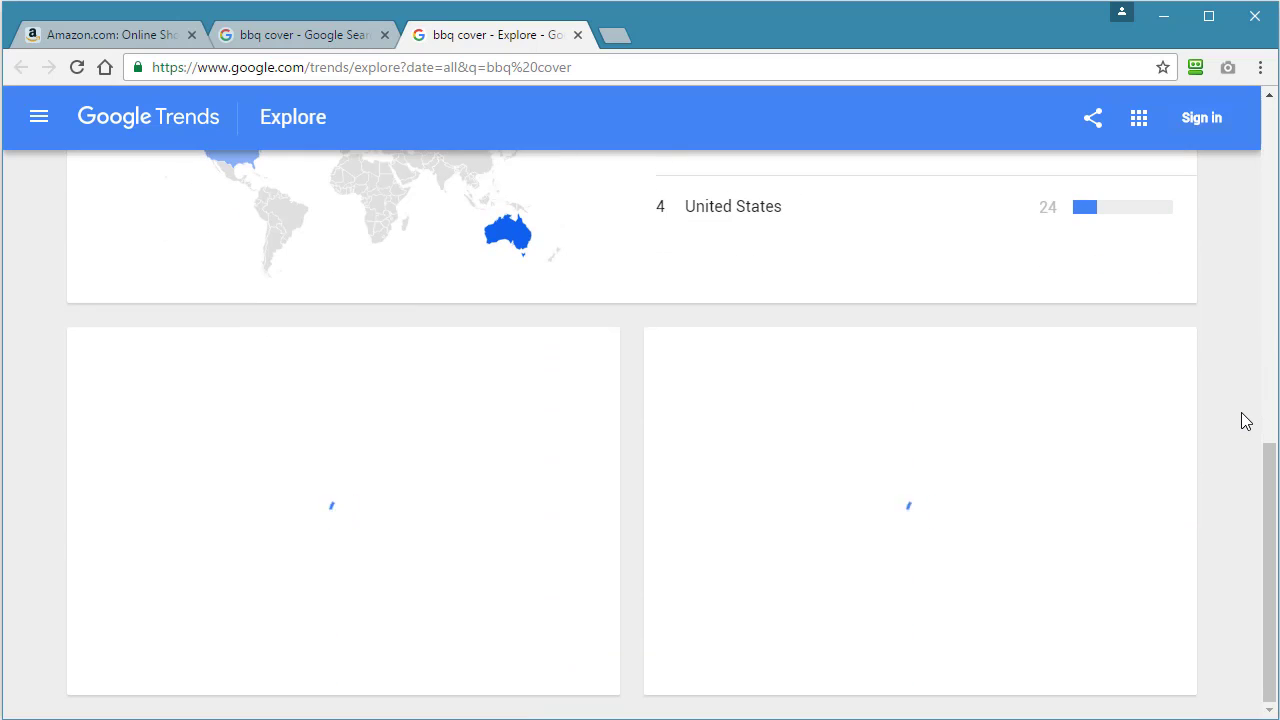
pyautogui.scroll(4, 1243, 420)
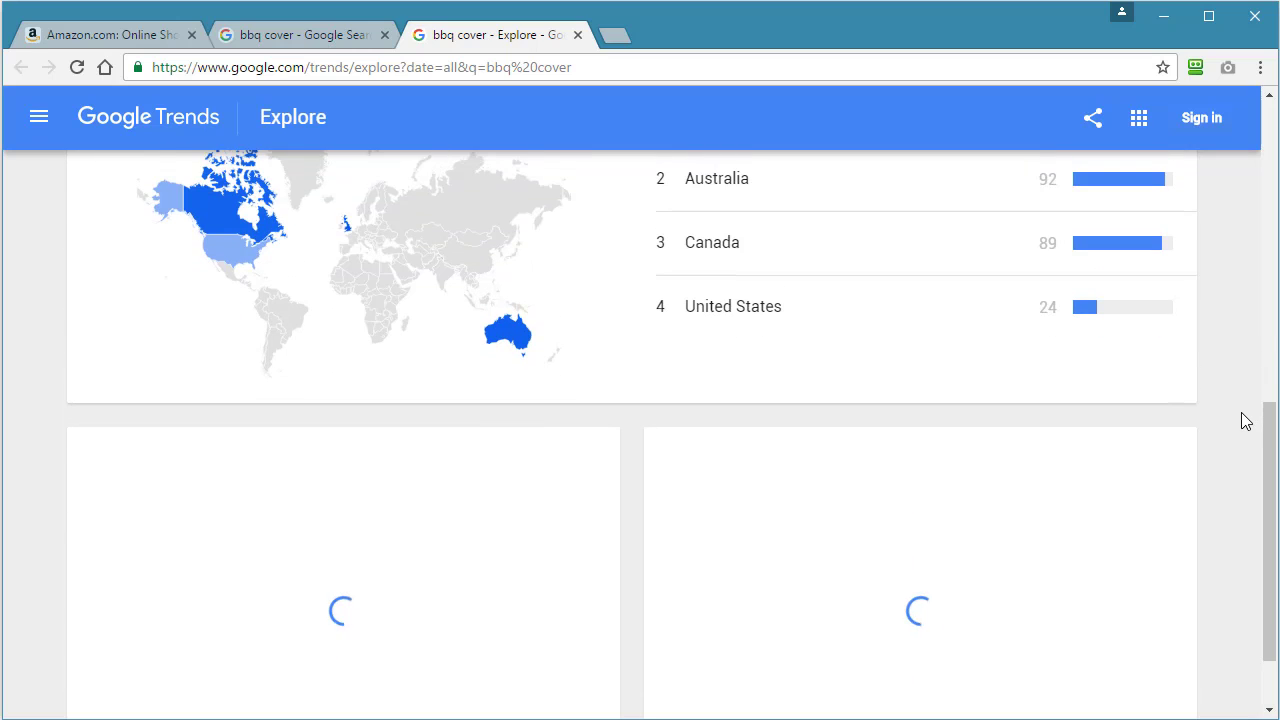
pyautogui.scroll(-4, 1020, 554)
# Step: Go back to the Google Trends page in the browser and review the rising related topics and queries for "bbq cover"
pyautogui.click(1164, 16)
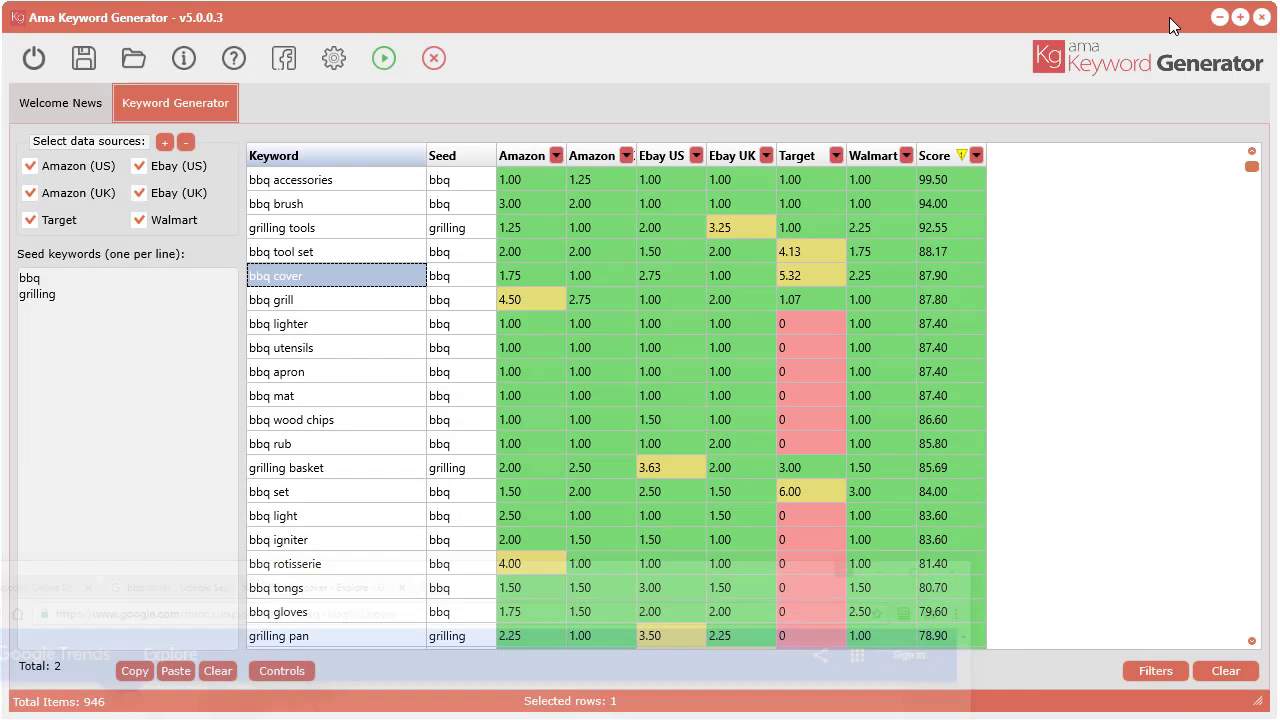
pyautogui.hotkey('alt', 'Tab')
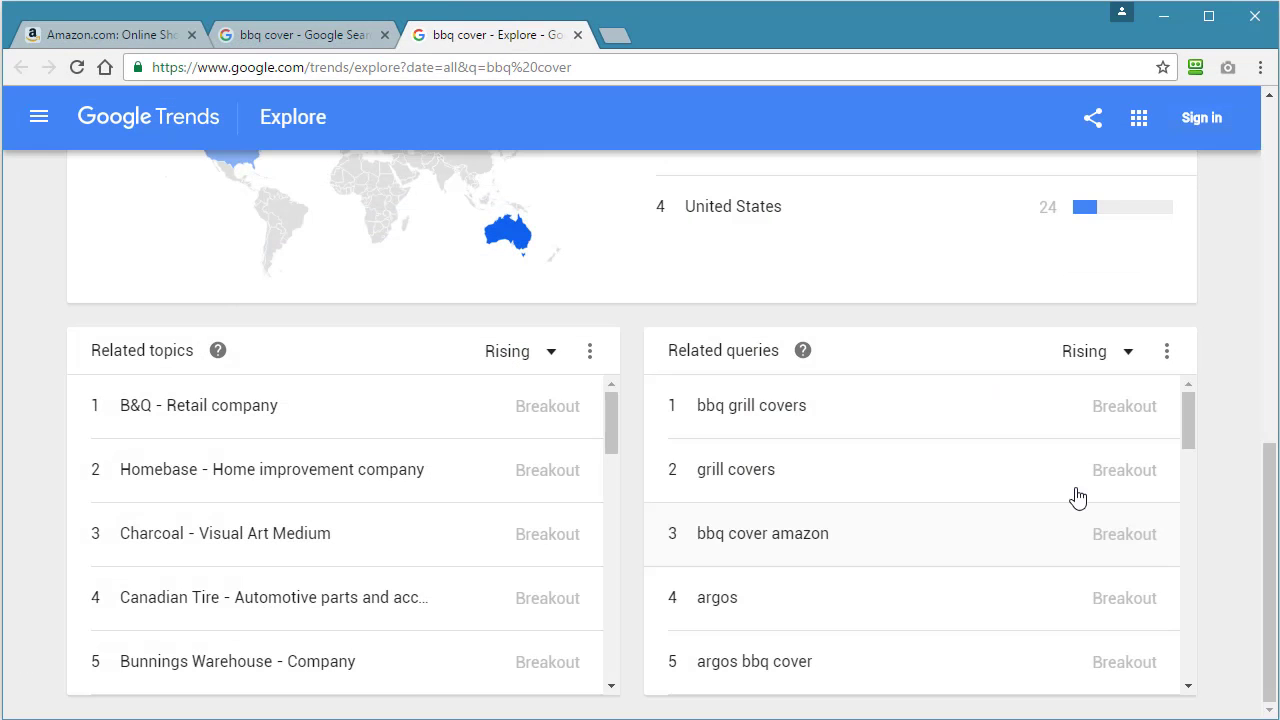
pyautogui.scroll(-2, 1074, 491)
pyautogui.scroll(2, 829, 406)
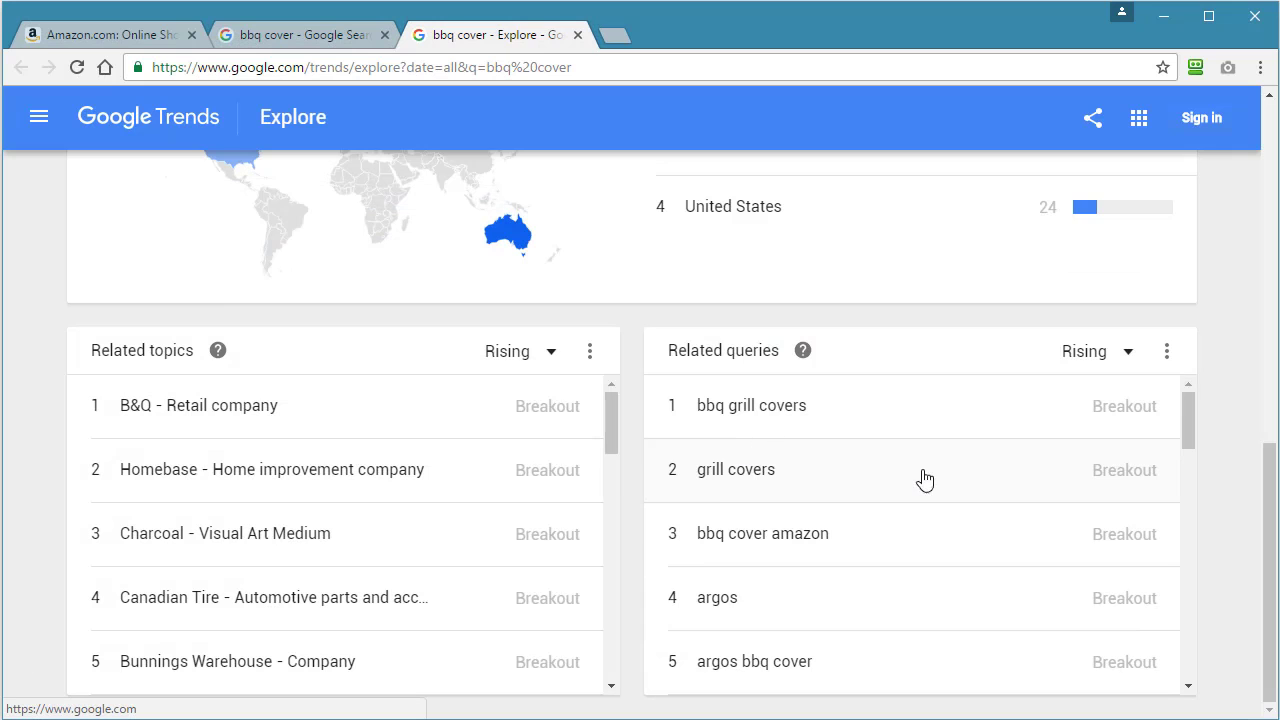
# Step: Switch back to Ama Keyword Generator and display the built-in Google Keyword Trends chart for "bbq cover"
pyautogui.click(1164, 16)
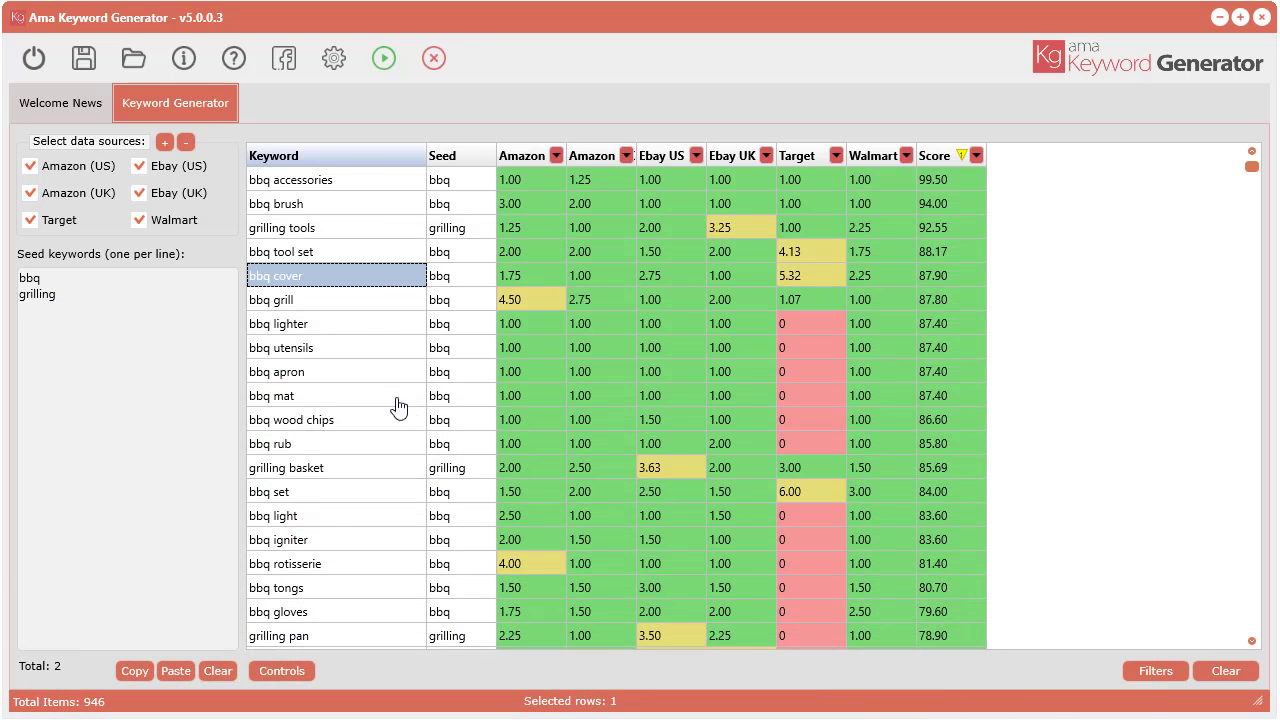
pyautogui.doubleClick(310, 287)
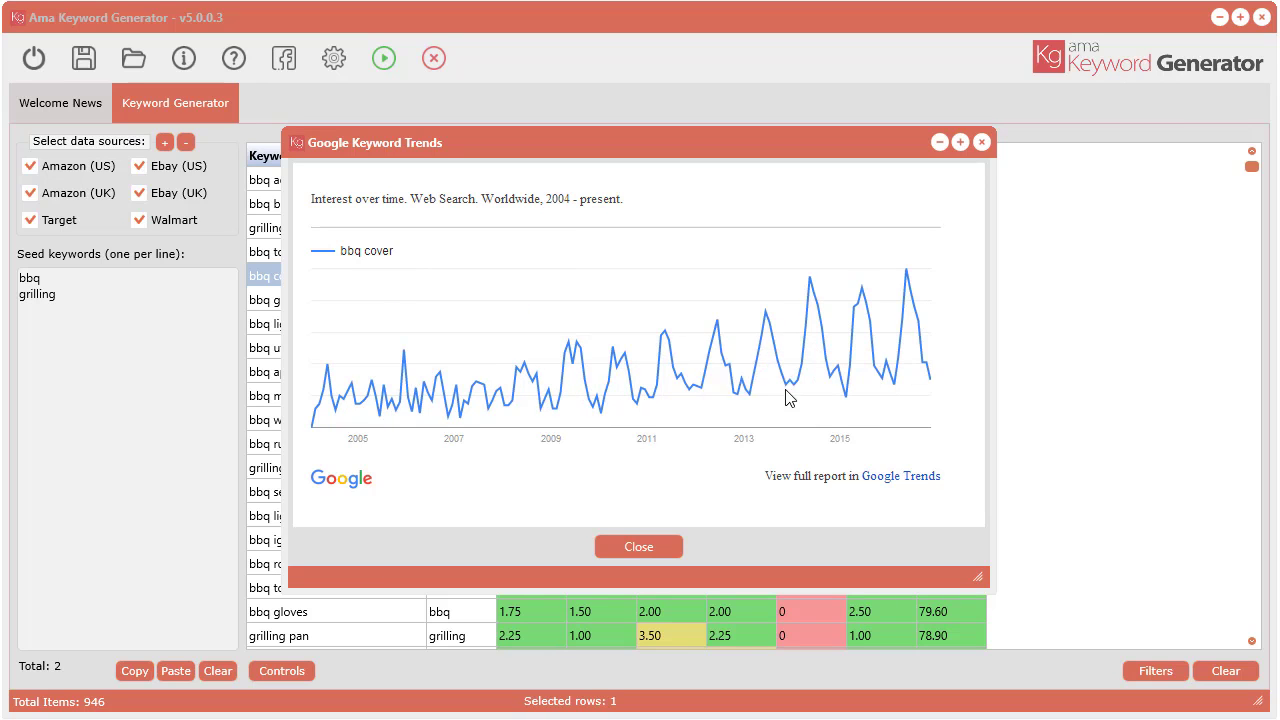
# Step: View the full Google Trends report for "bbq cover" in the browser, close that report, and return to dismiss the built-in chart
pyautogui.click(900, 477)
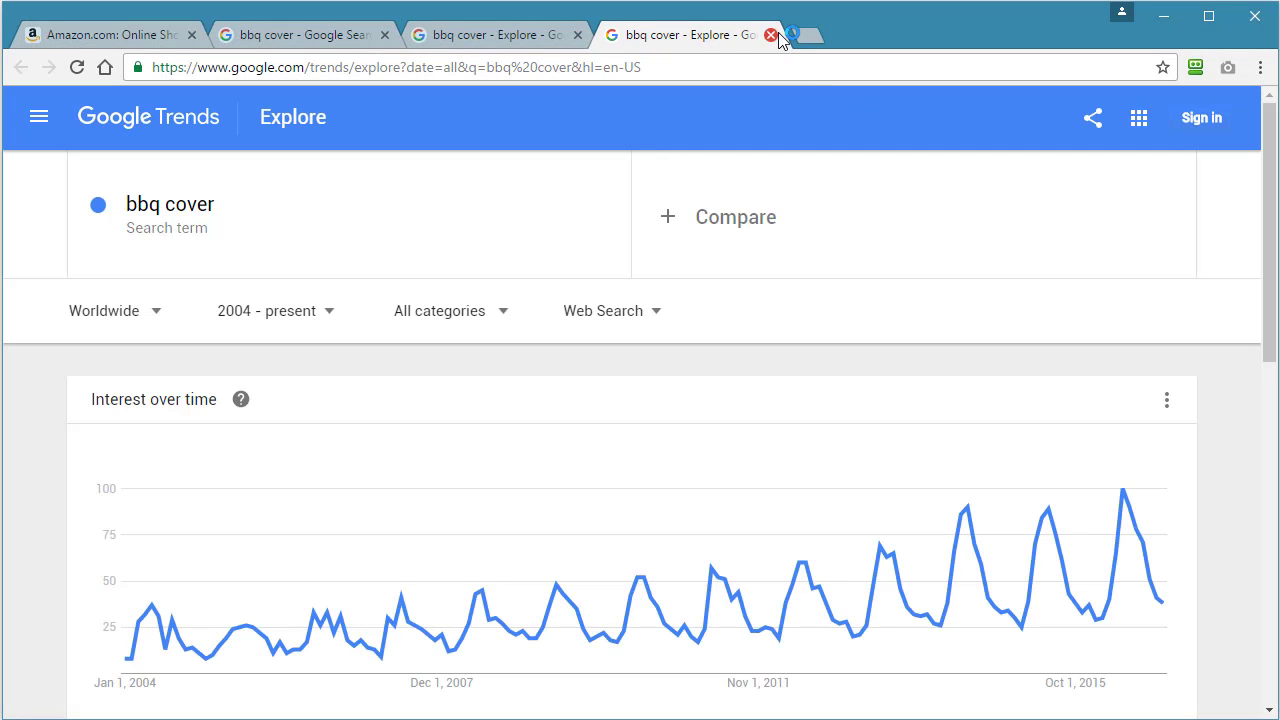
pyautogui.click(770, 35)
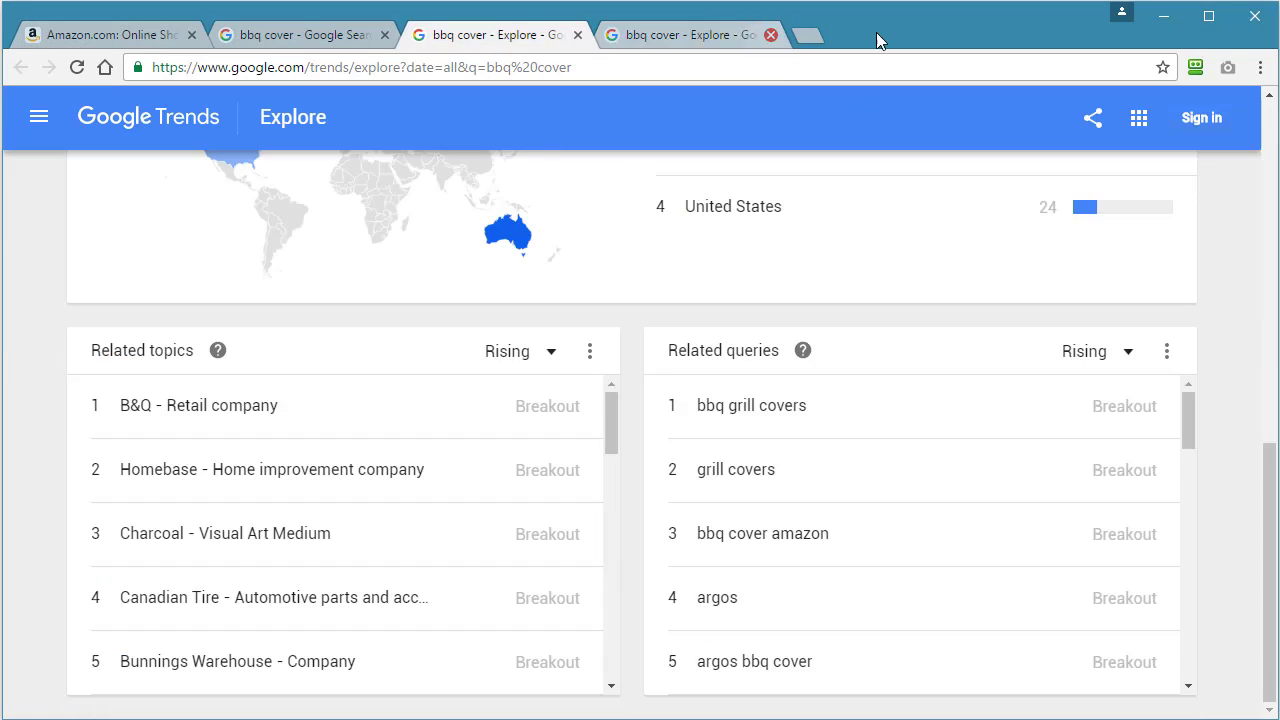
pyautogui.click(1163, 16)
pyautogui.click(638, 546)
# Step: View the built-in Google Keyword Trends charts for "bbq grill" and "bbq lighter", closing each chart after viewing
pyautogui.doubleClick(332, 303)
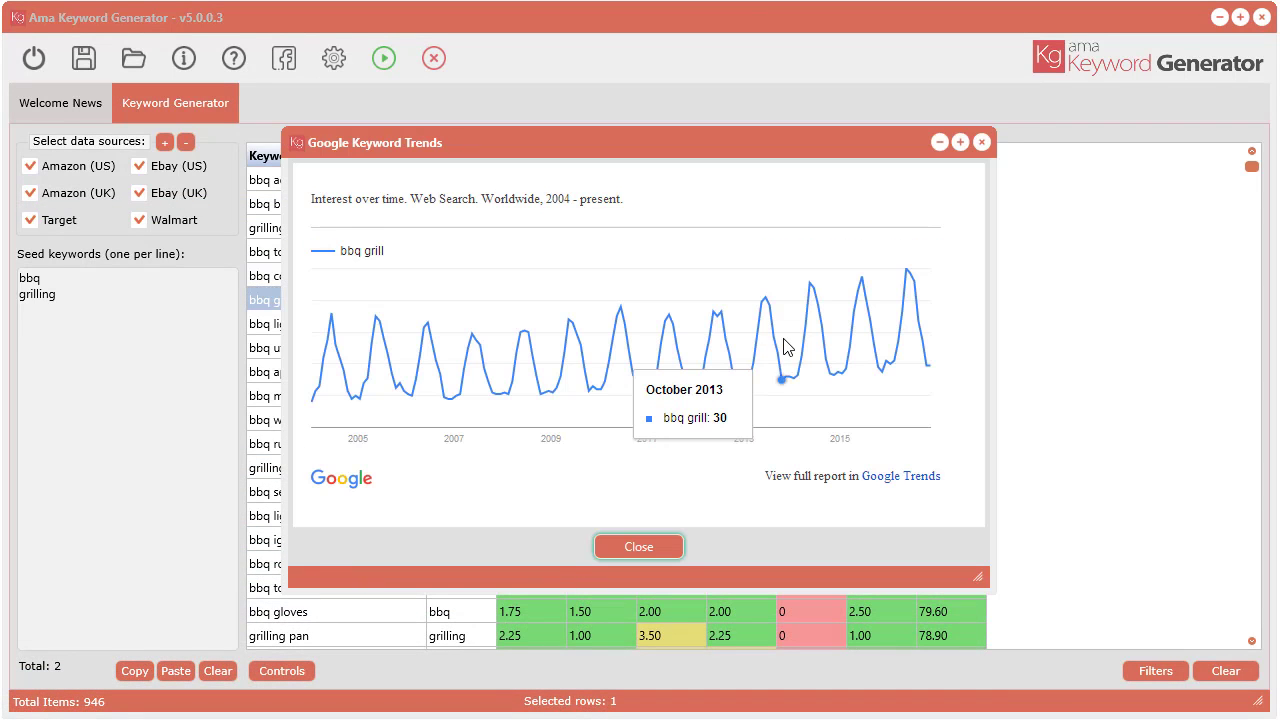
pyautogui.click(983, 145)
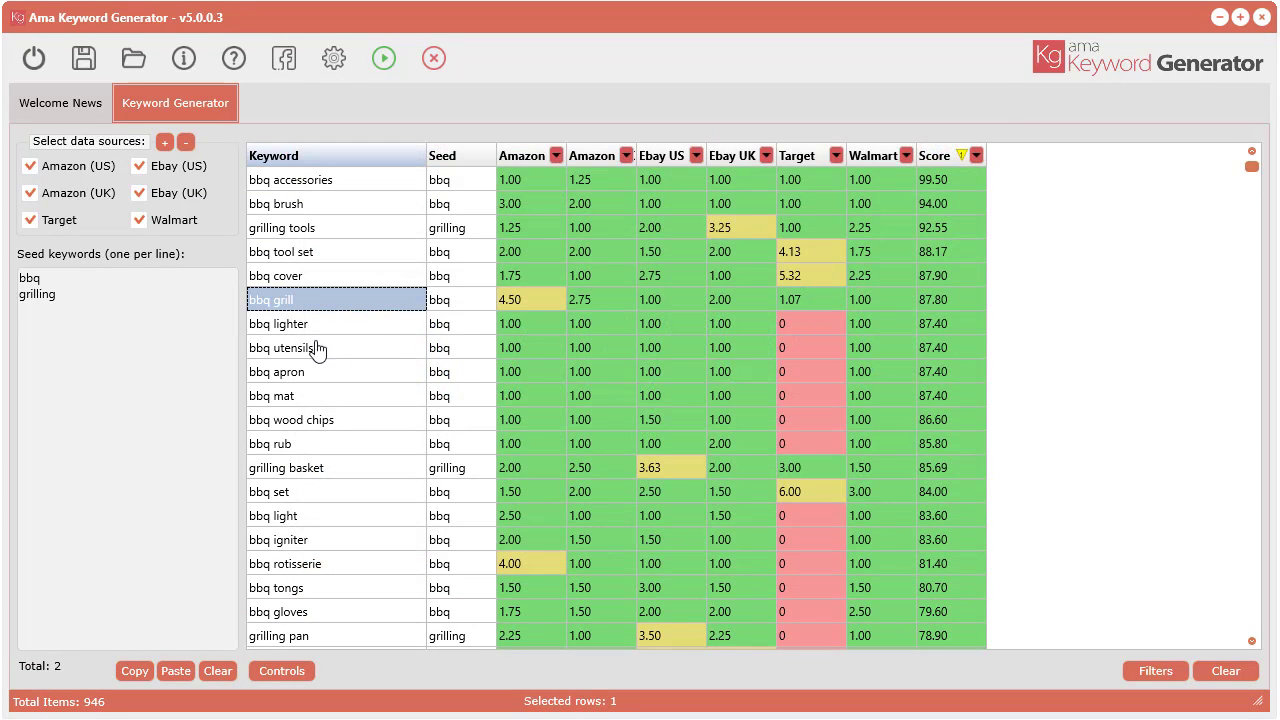
pyautogui.doubleClick(305, 323)
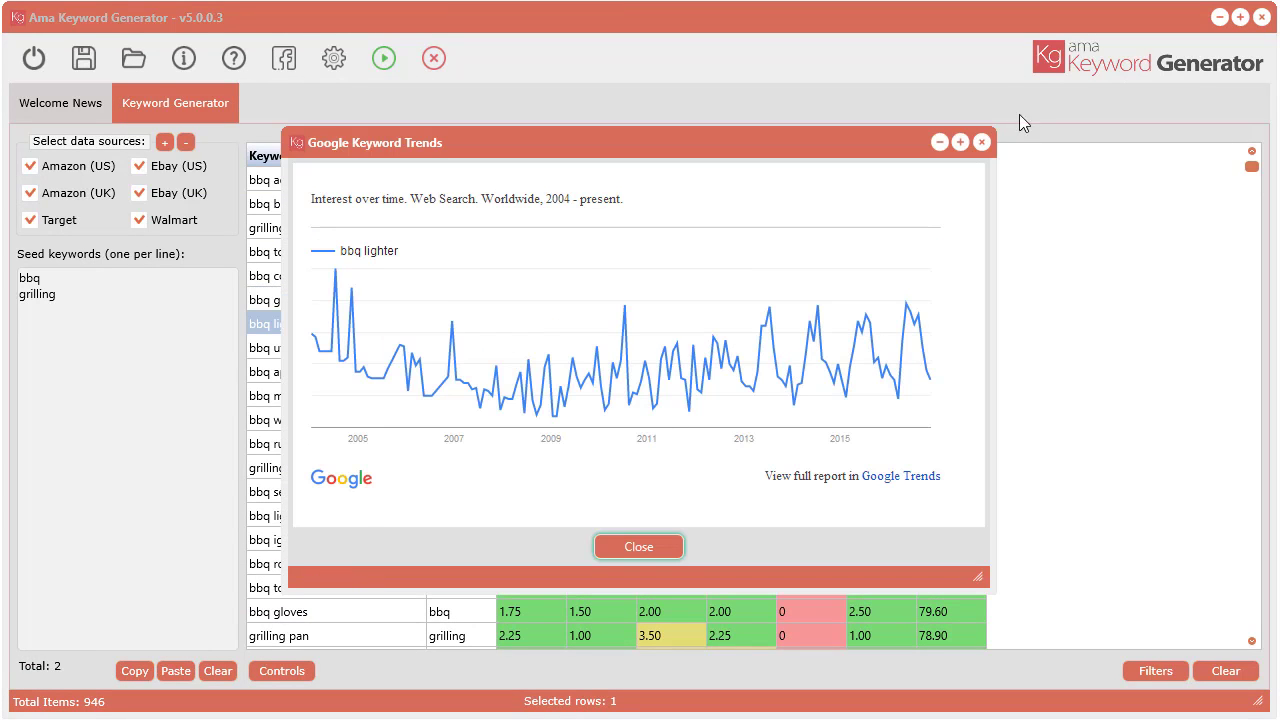
pyautogui.click(983, 145)
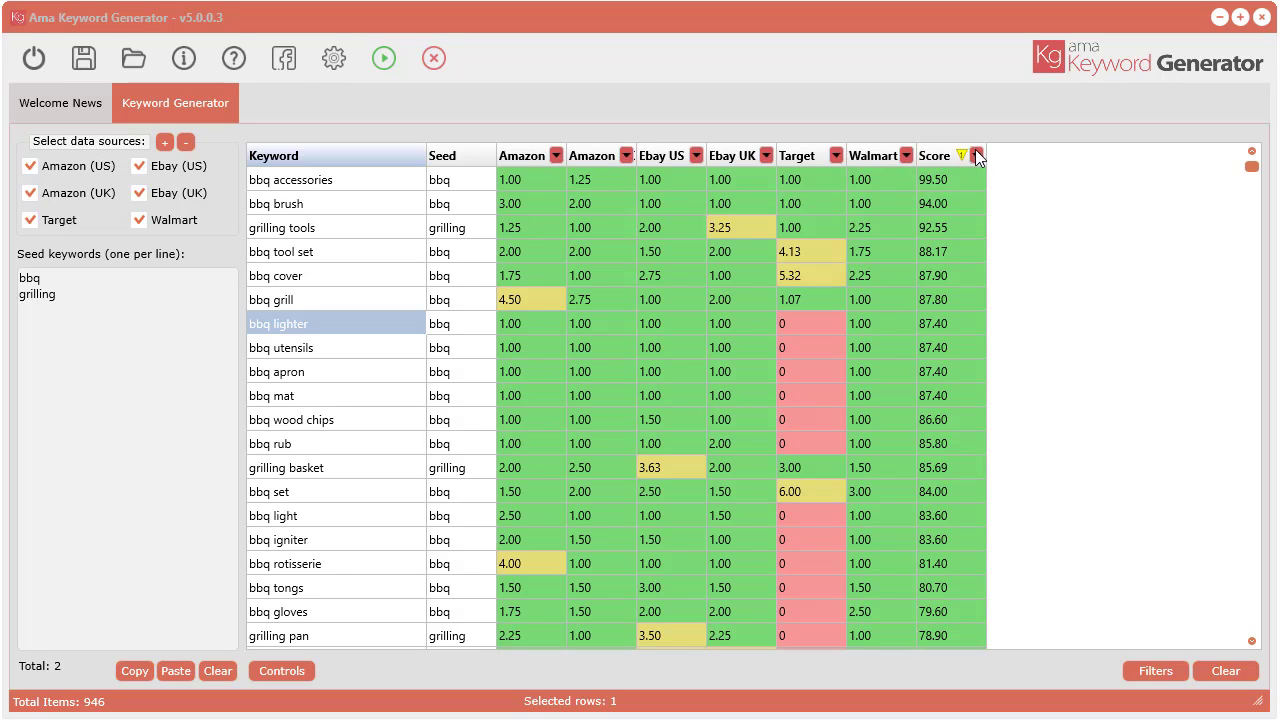
# Step: Filter the keyword table to scores greater than 80 and Amazon US values less than 8
pyautogui.click(976, 155)
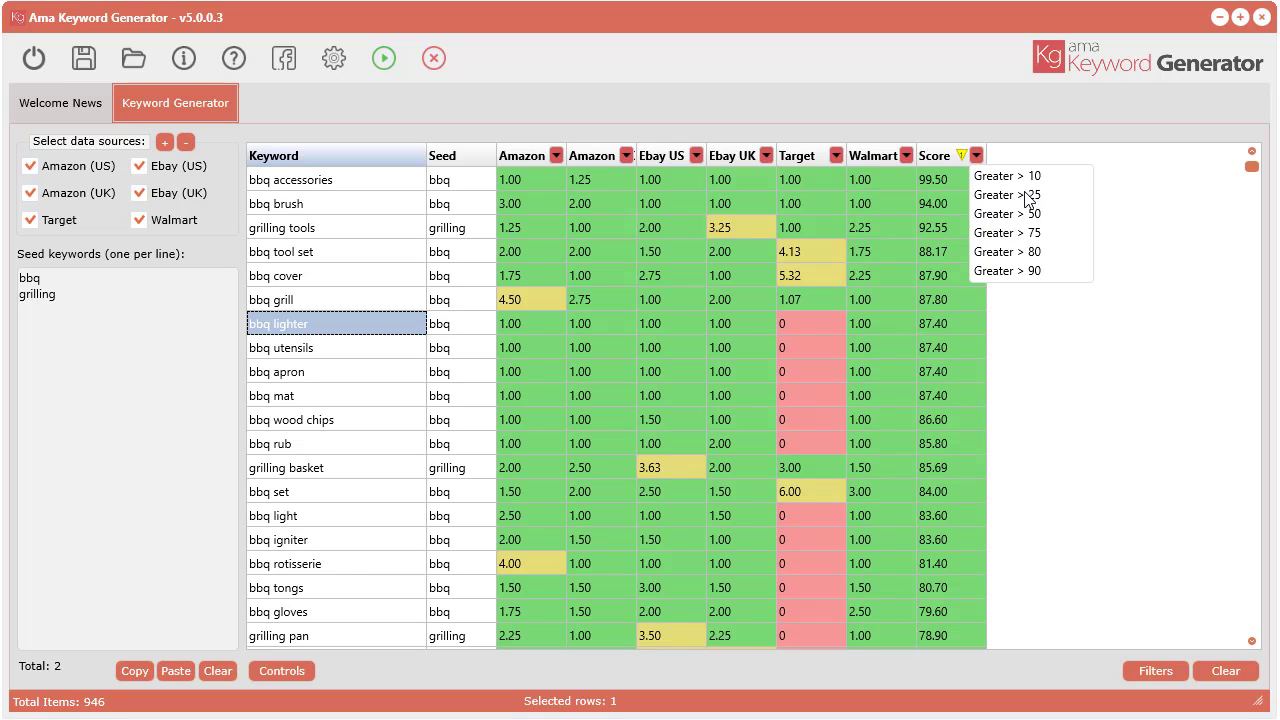
pyautogui.click(1027, 252)
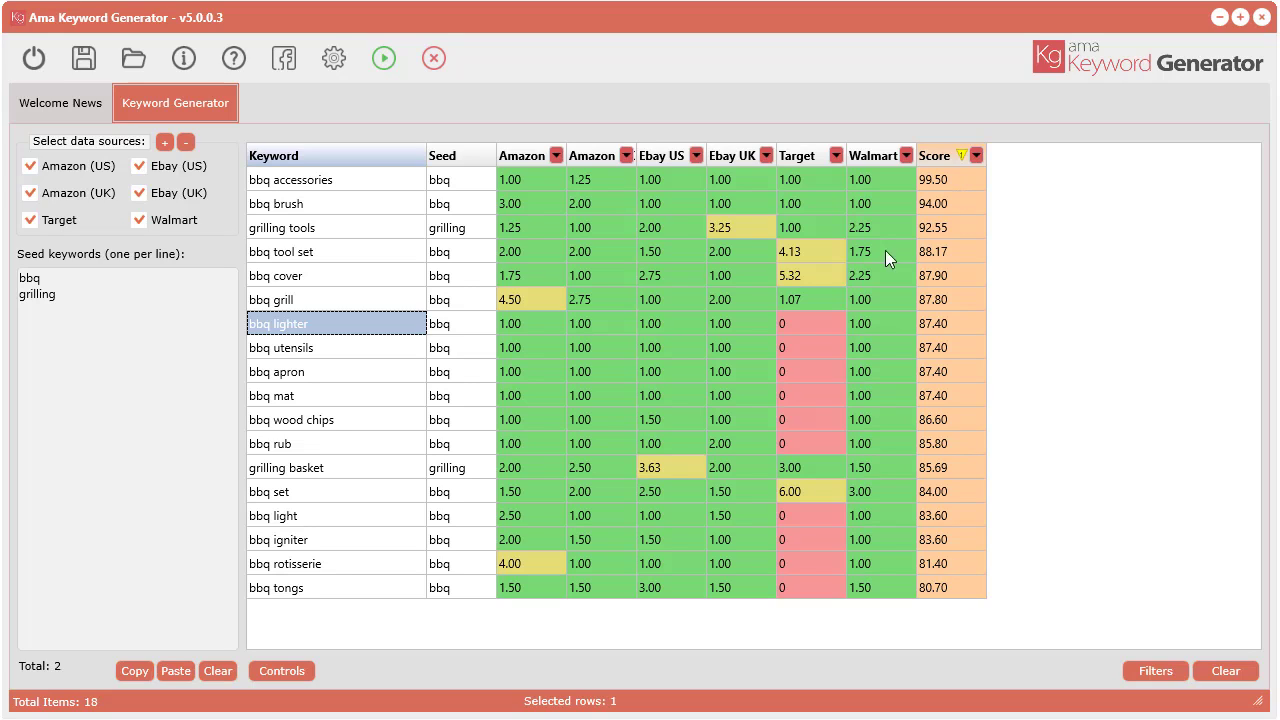
pyautogui.click(557, 156)
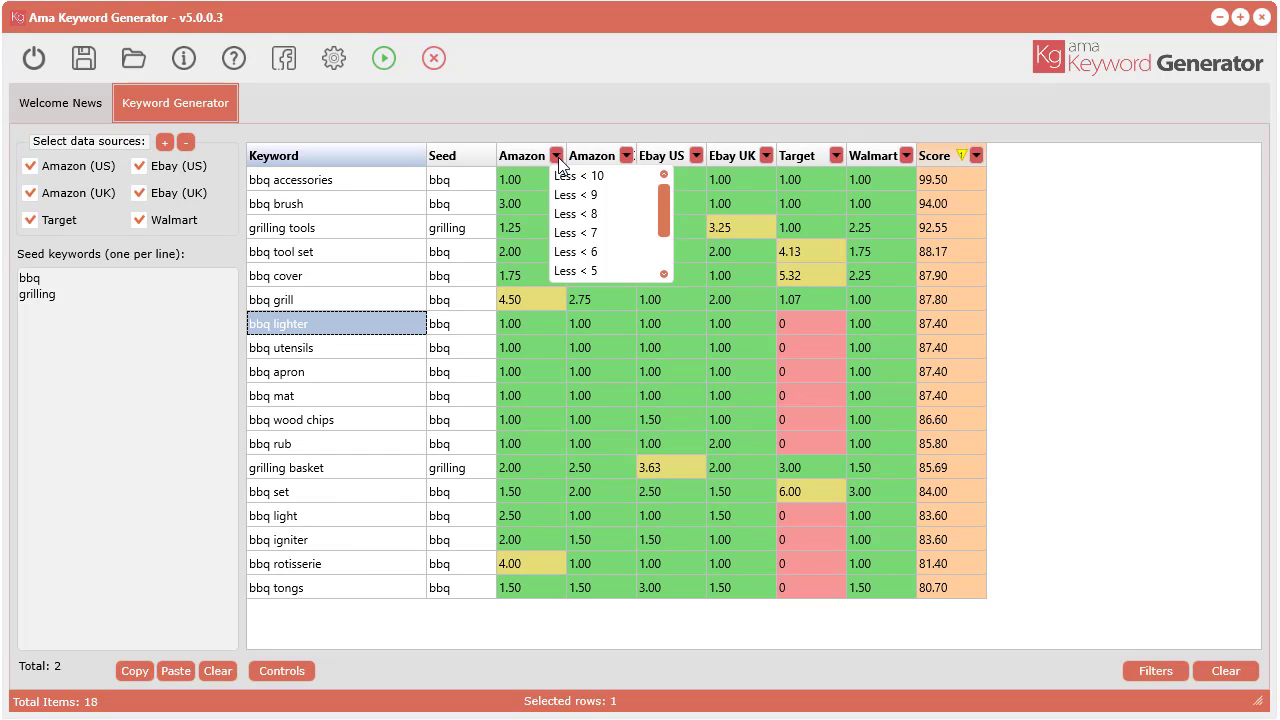
pyautogui.click(602, 219)
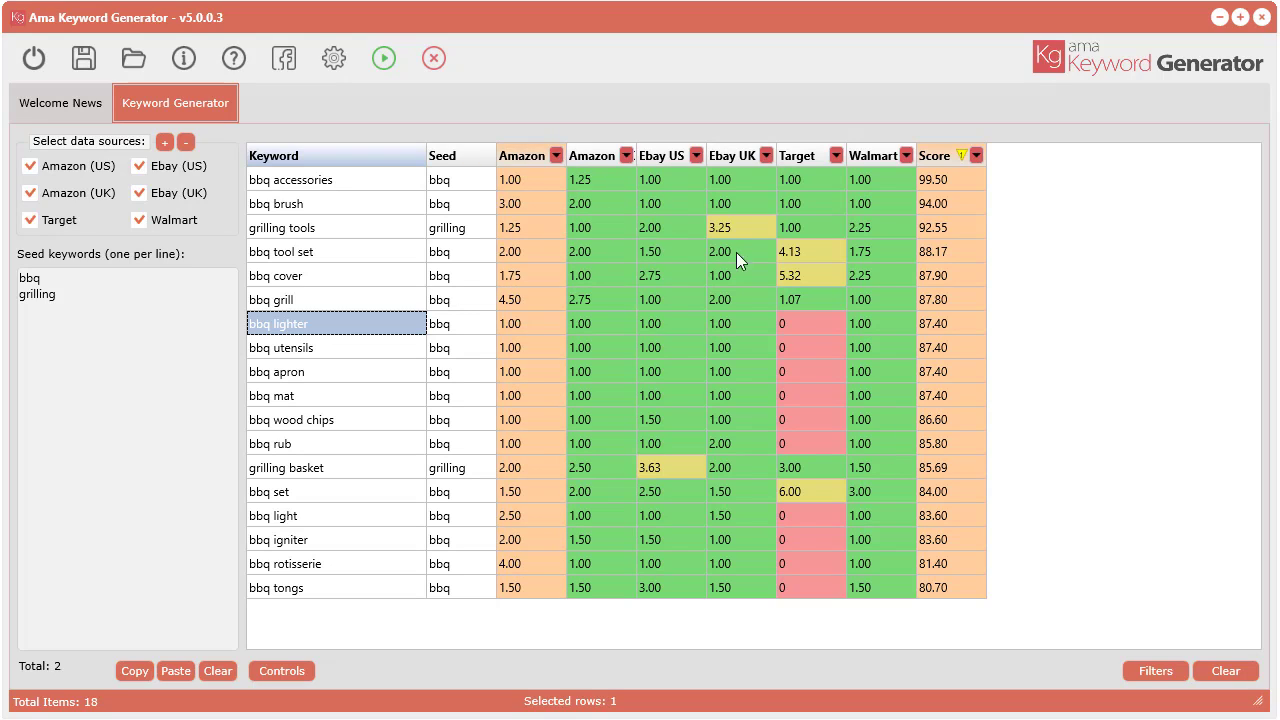
# Step: Delete all filters from the keyword table
pyautogui.click(1173, 670)
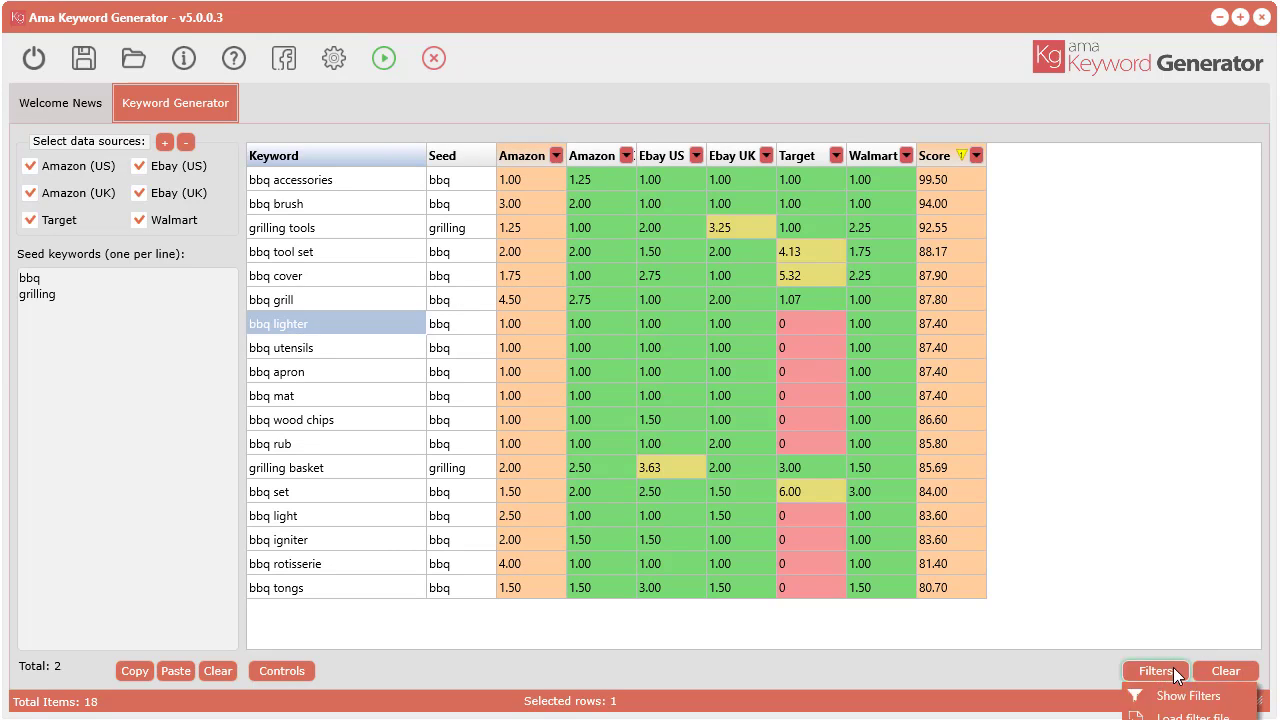
pyautogui.click(1036, 19)
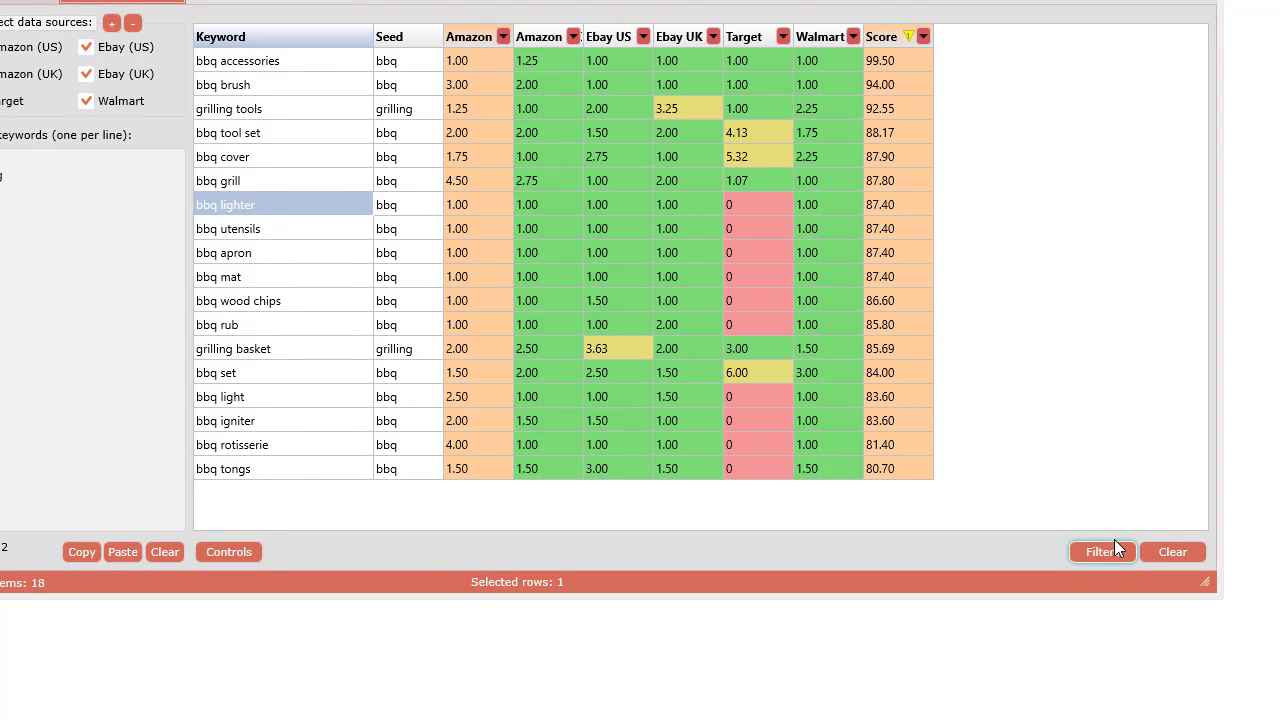
pyautogui.click(1116, 548)
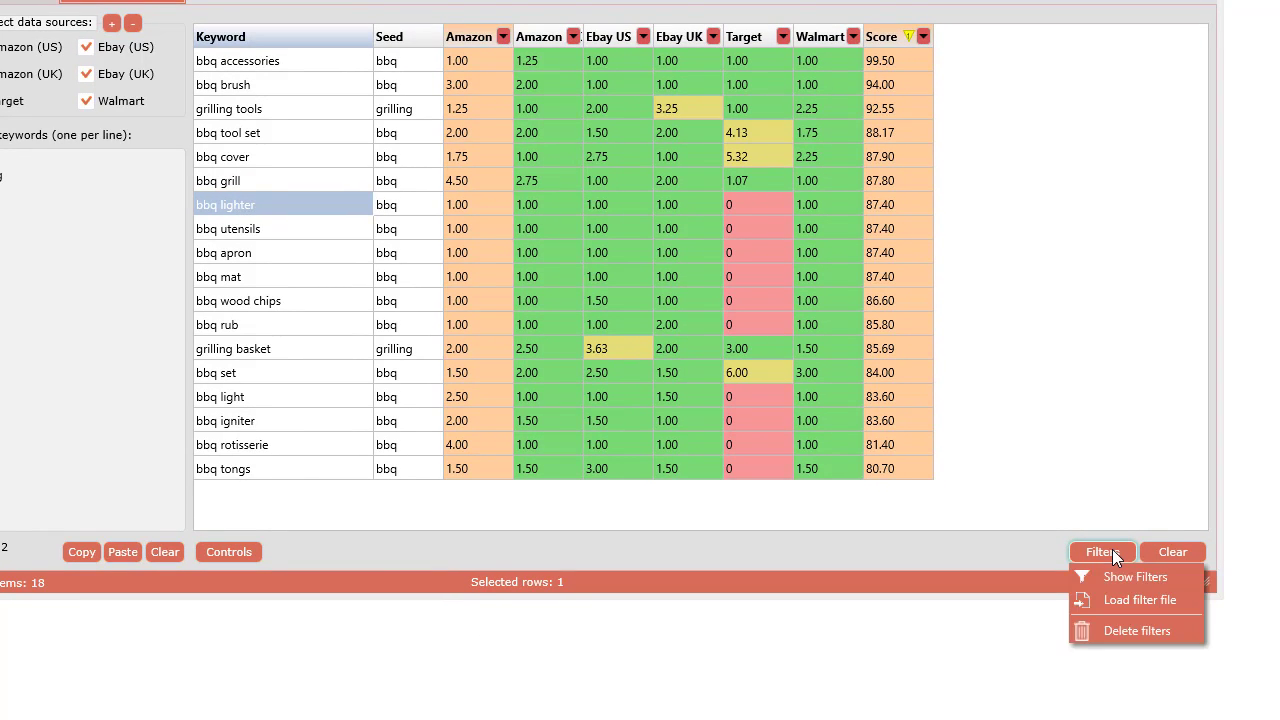
pyautogui.click(1131, 627)
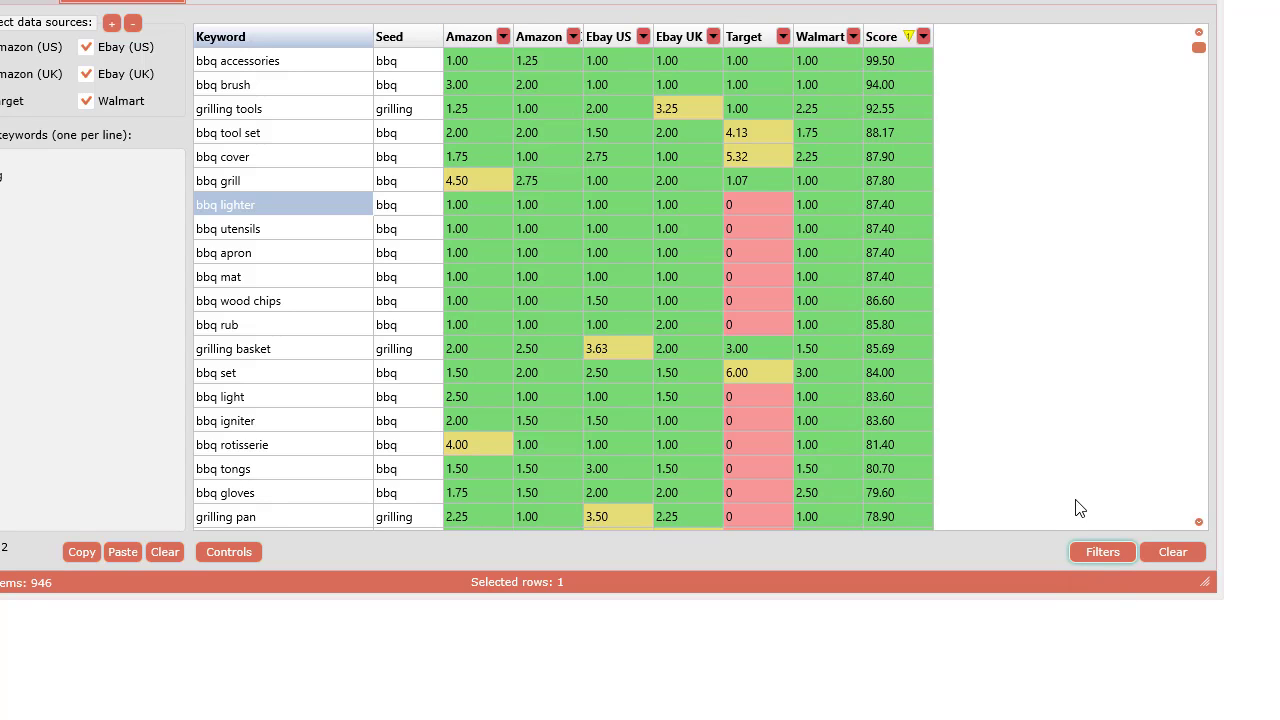
# Step: Show the Filters window and place it beside the keyword table
pyautogui.click(1121, 557)
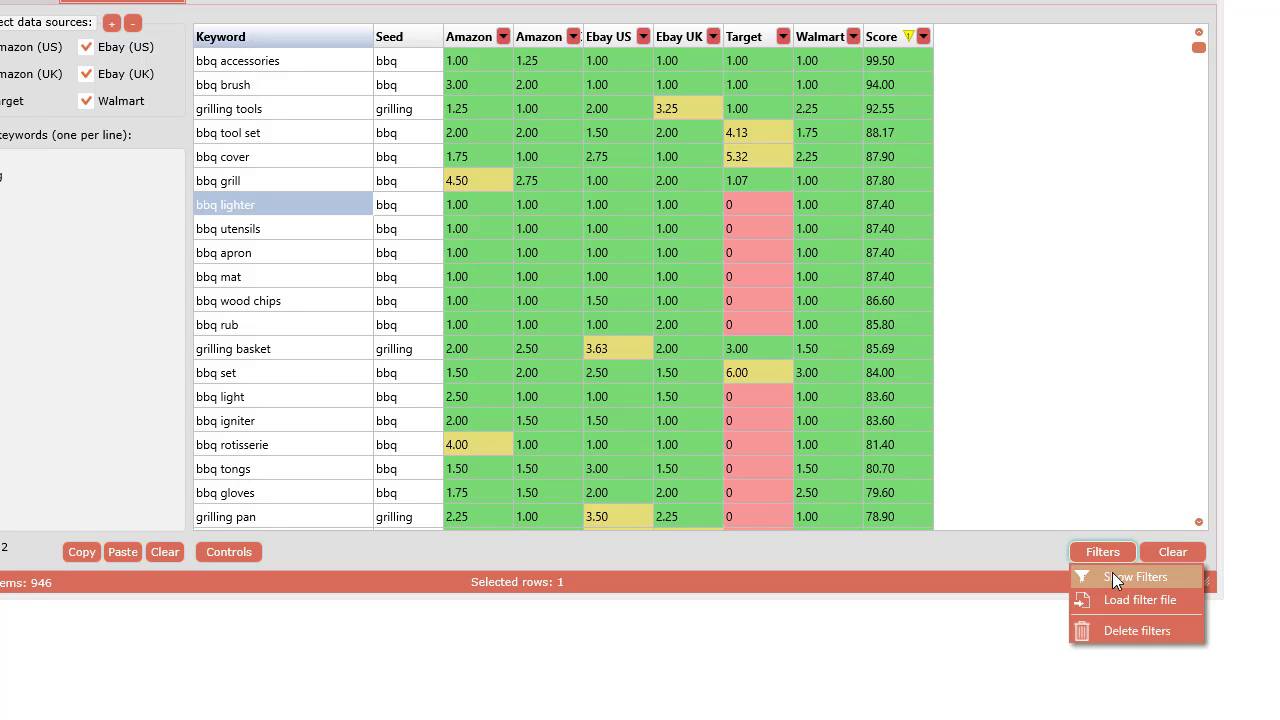
pyautogui.click(1114, 573)
pyautogui.moveTo(587, 26); pyautogui.dragTo(1114, 160)
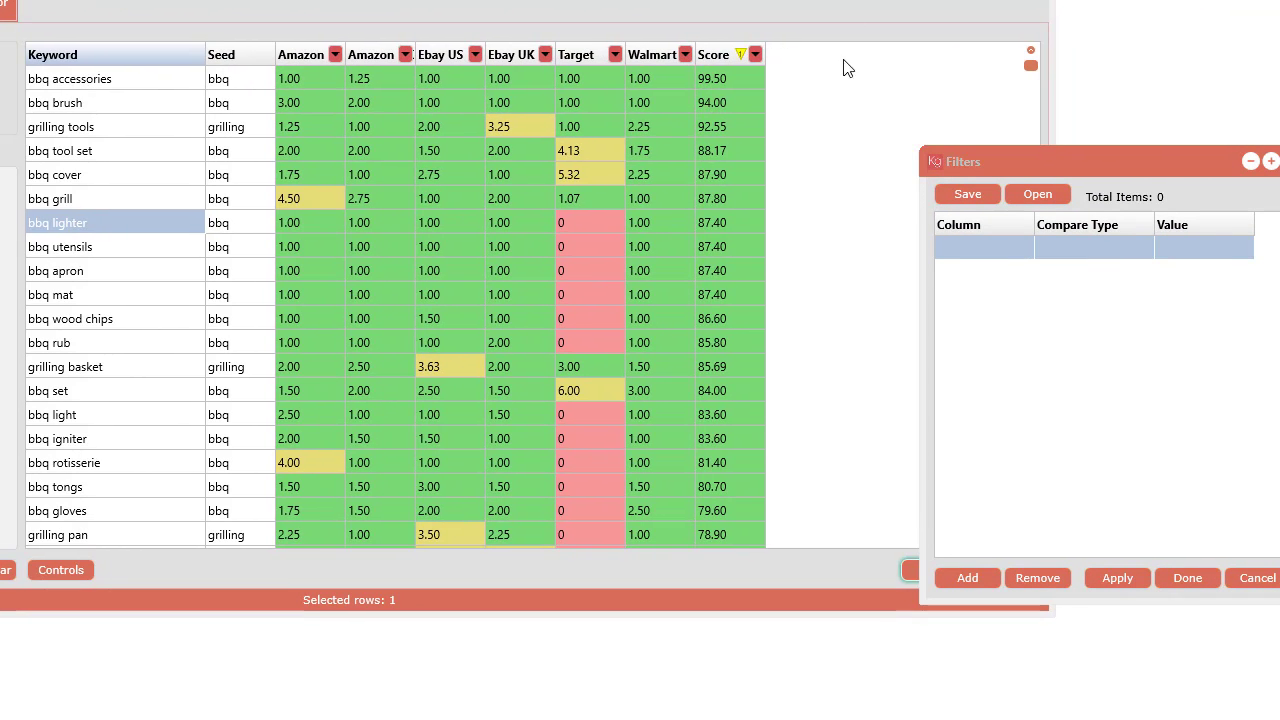
# Step: Filter the Score column to values greater than 80 and reposition the Filters window so it is fully in view
pyautogui.click(755, 55)
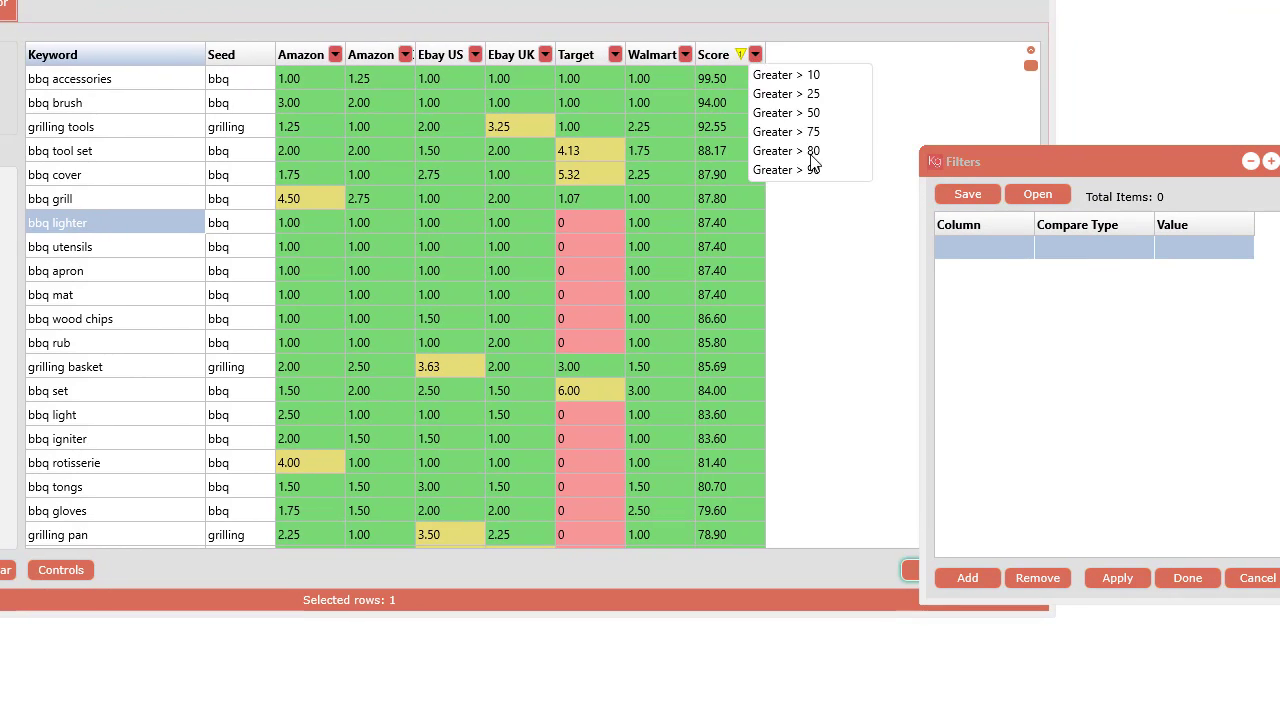
pyautogui.click(811, 158)
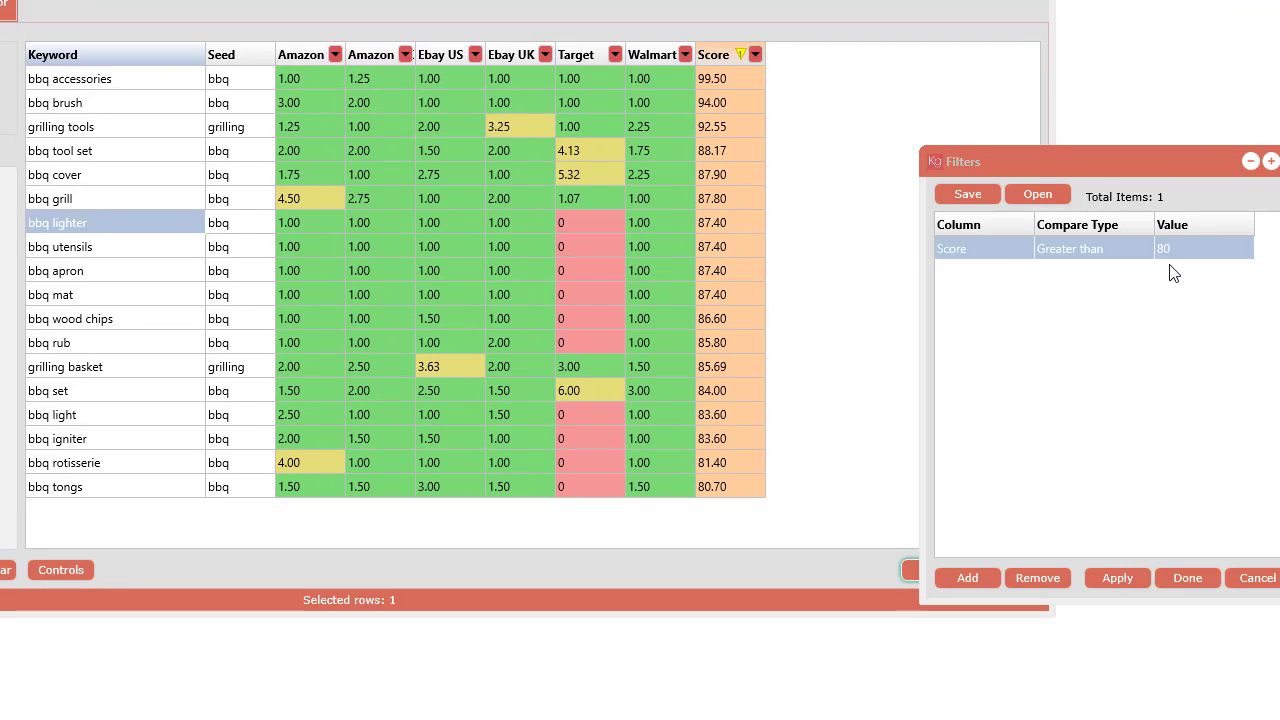
pyautogui.moveTo(1057, 163); pyautogui.dragTo(1005, 163)
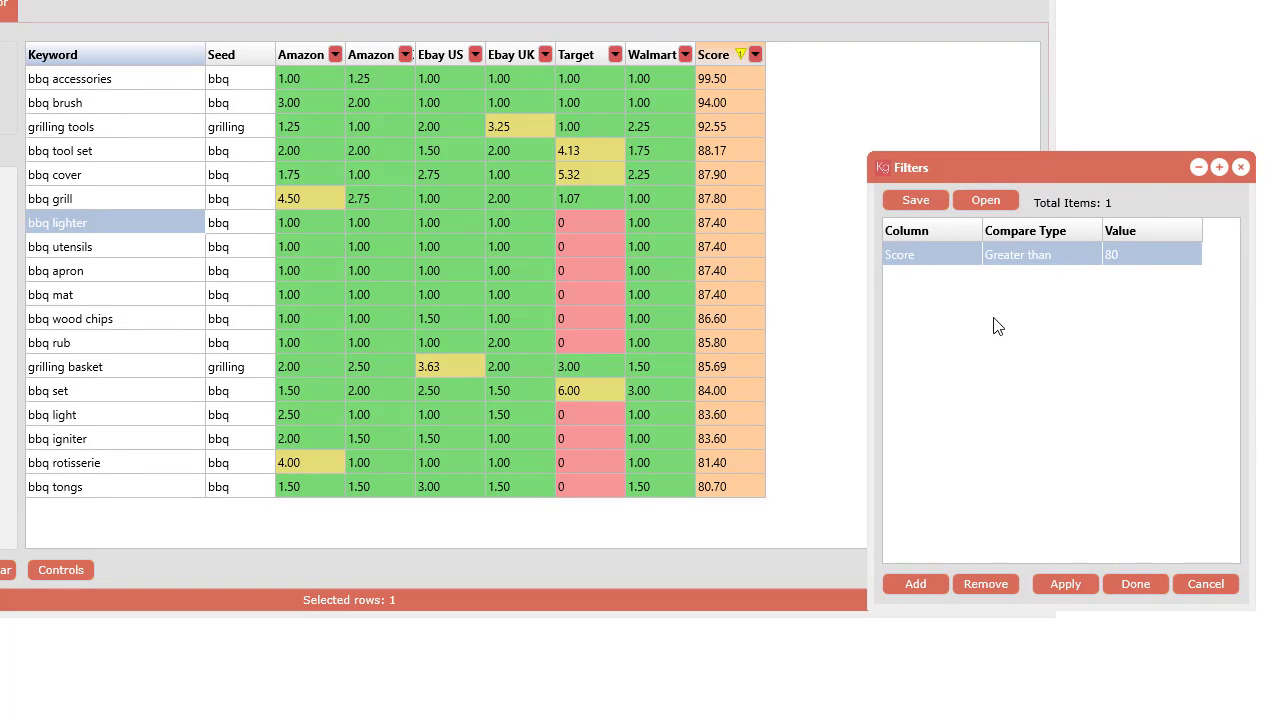
# Step: Add a second filter with column Target, compare type Greater than and value 2, and apply it to the table
pyautogui.click(916, 584)
pyautogui.click(918, 282)
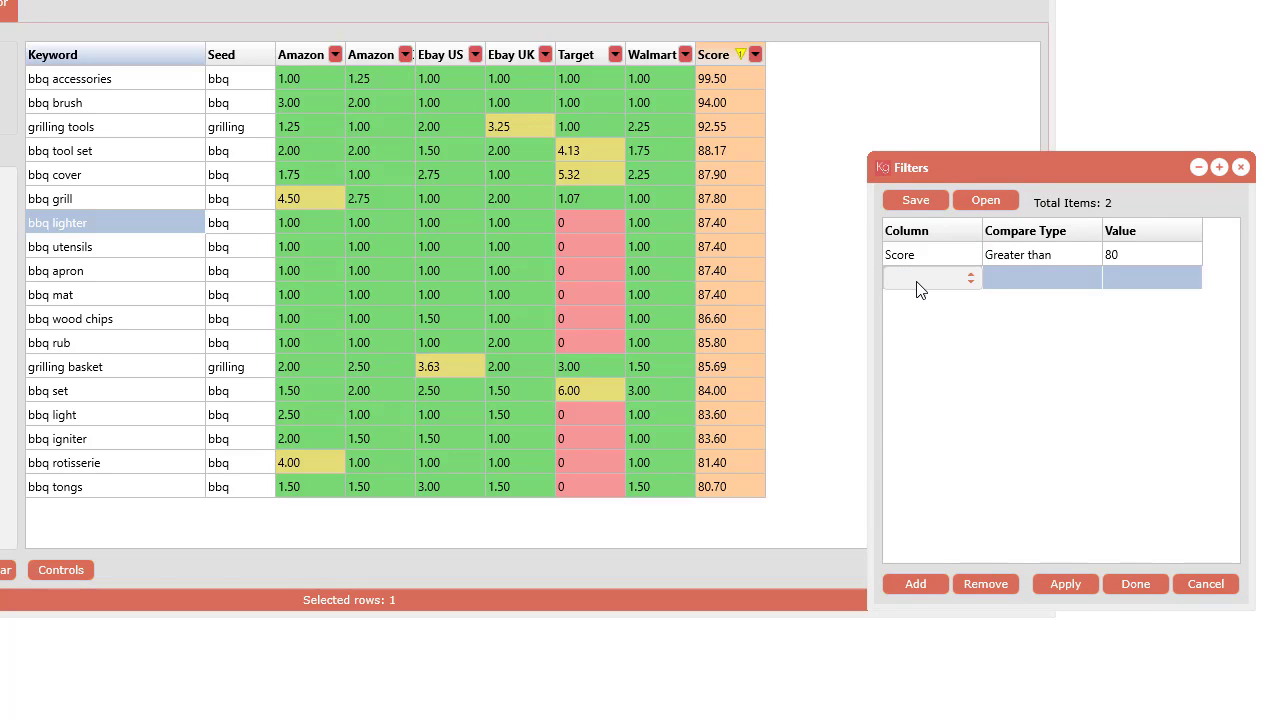
pyautogui.click(920, 287)
pyautogui.moveTo(977, 323)
pyautogui.mouseDown()
pyautogui.moveTo(980, 423)
pyautogui.moveTo(985, 328)
pyautogui.mouseUp()
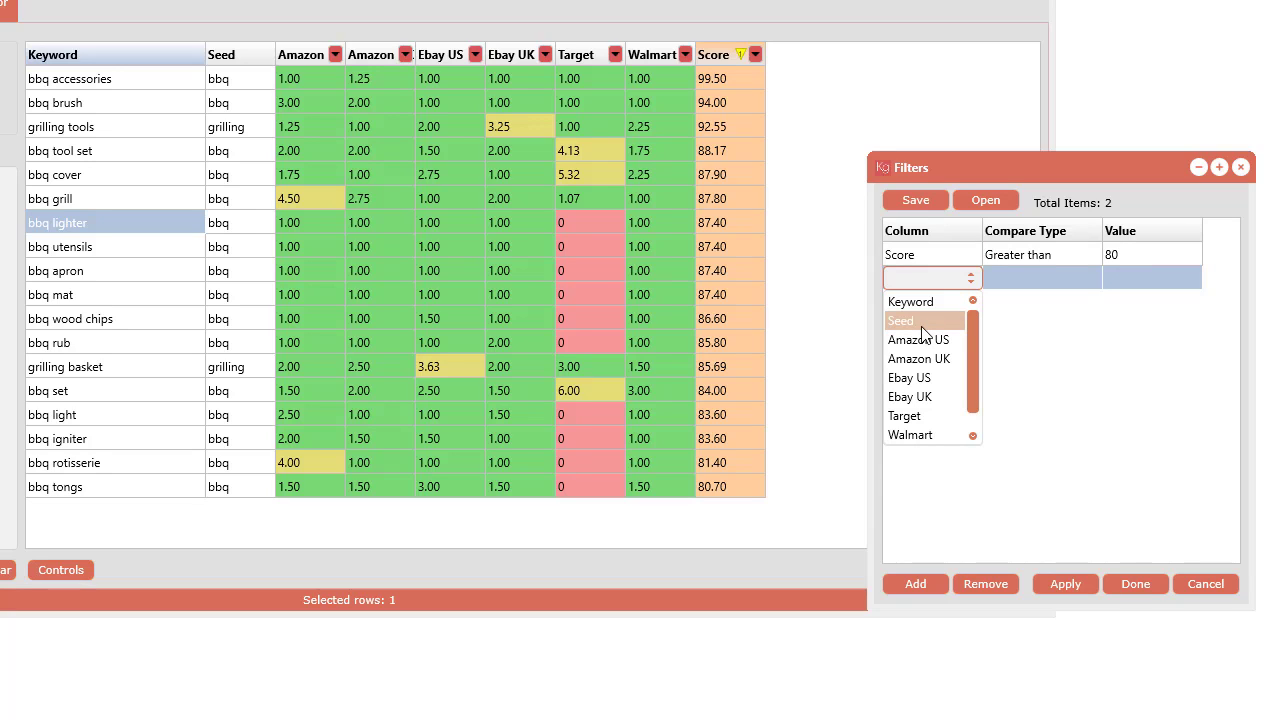
pyautogui.click(922, 415)
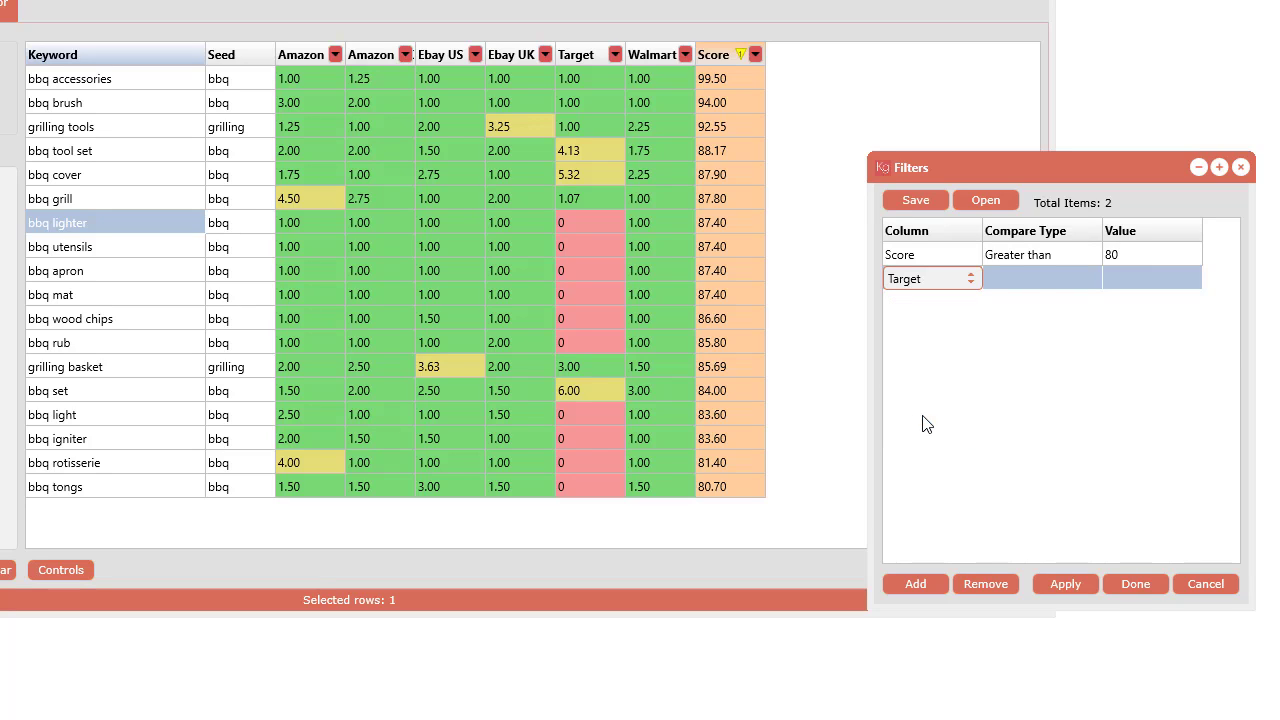
pyautogui.click(1036, 289)
pyautogui.click(1040, 289)
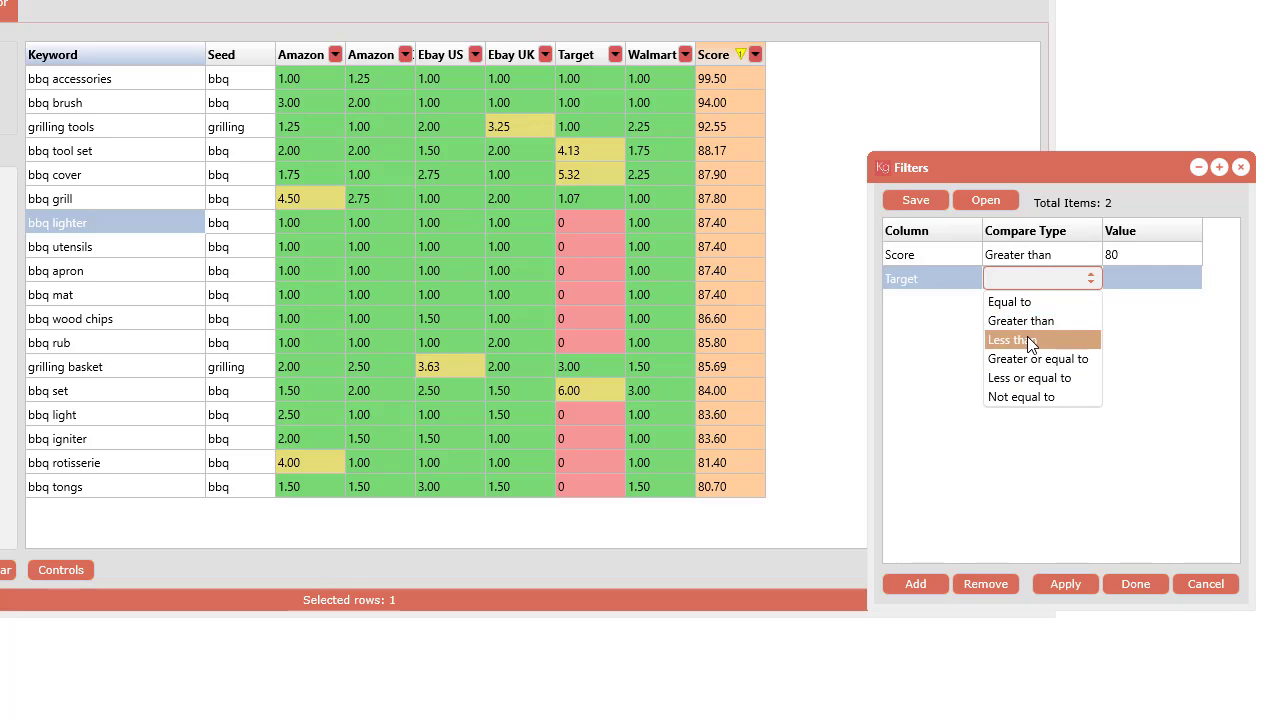
pyautogui.click(1036, 321)
pyautogui.click(1122, 289)
pyautogui.click(1124, 288)
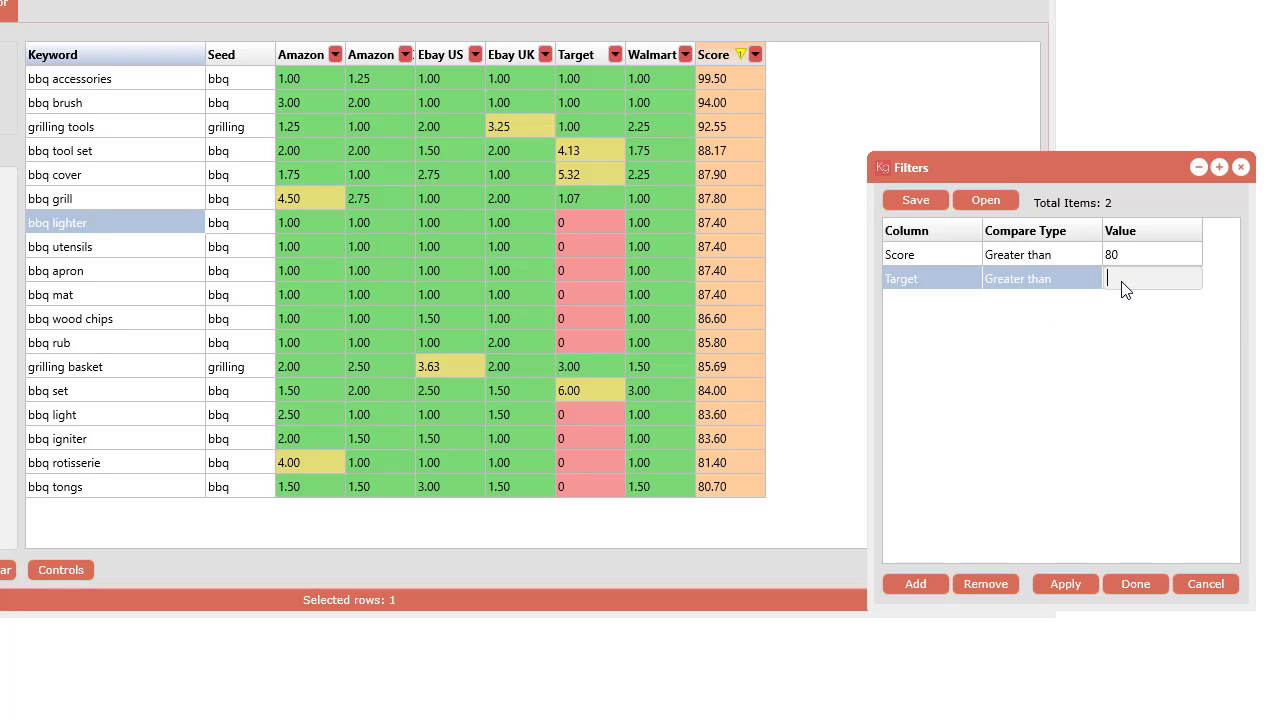
pyautogui.write('2')
pyautogui.click(1082, 581)
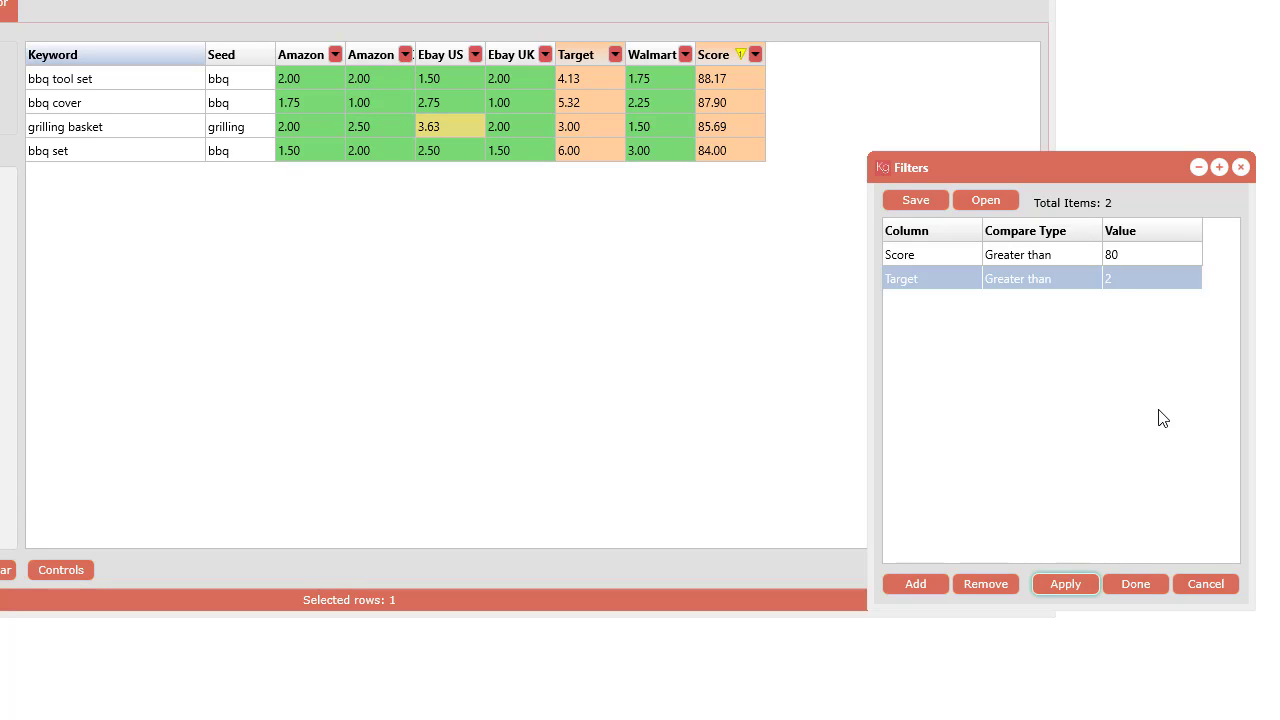
# Step: Remove both the Score and Target filters at once from the Filters window
pyautogui.click(1000, 587)
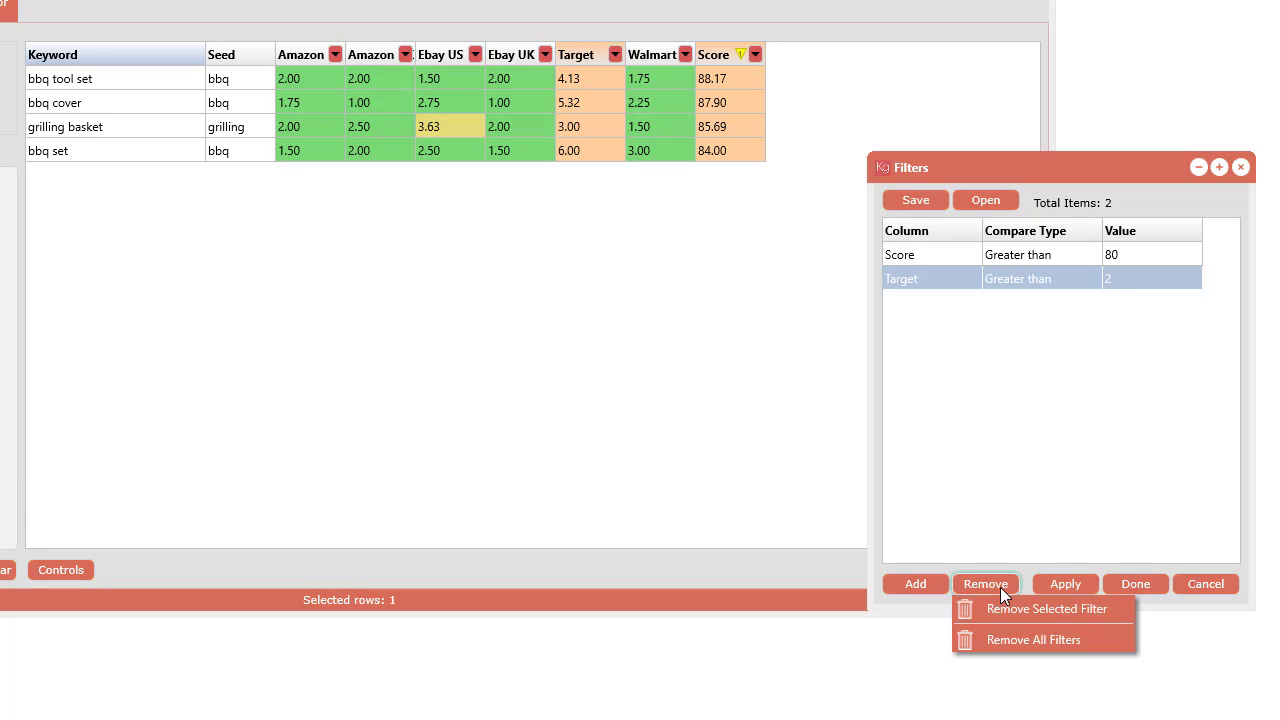
pyautogui.click(1001, 646)
pyautogui.click(605, 508)
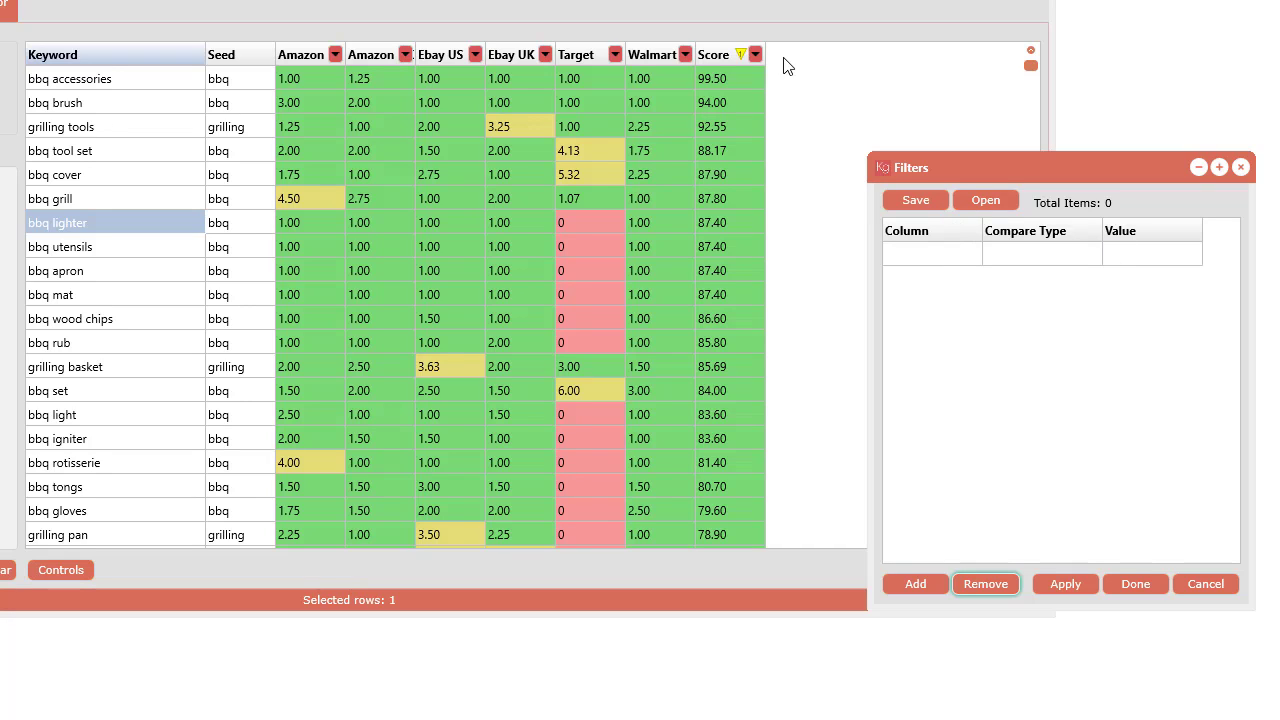
# Step: Filter the keyword table to scores greater than 80 and Amazon US values less than 3
pyautogui.click(756, 54)
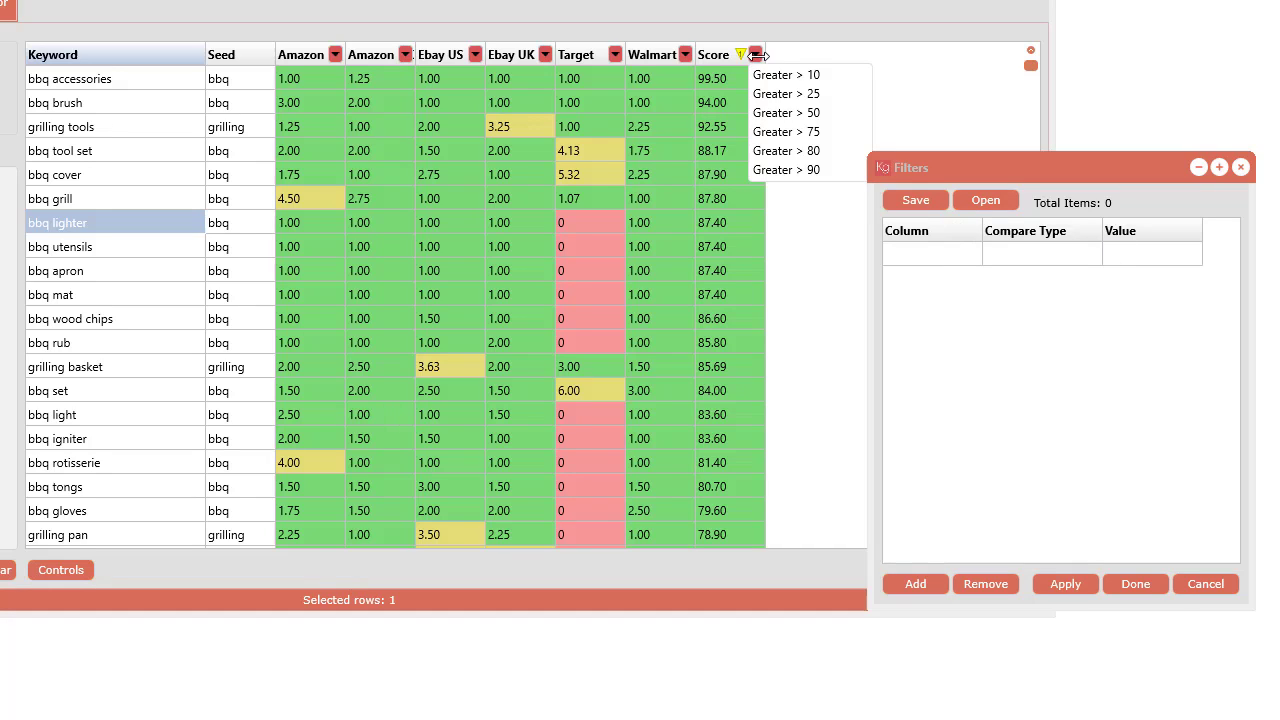
pyautogui.click(792, 147)
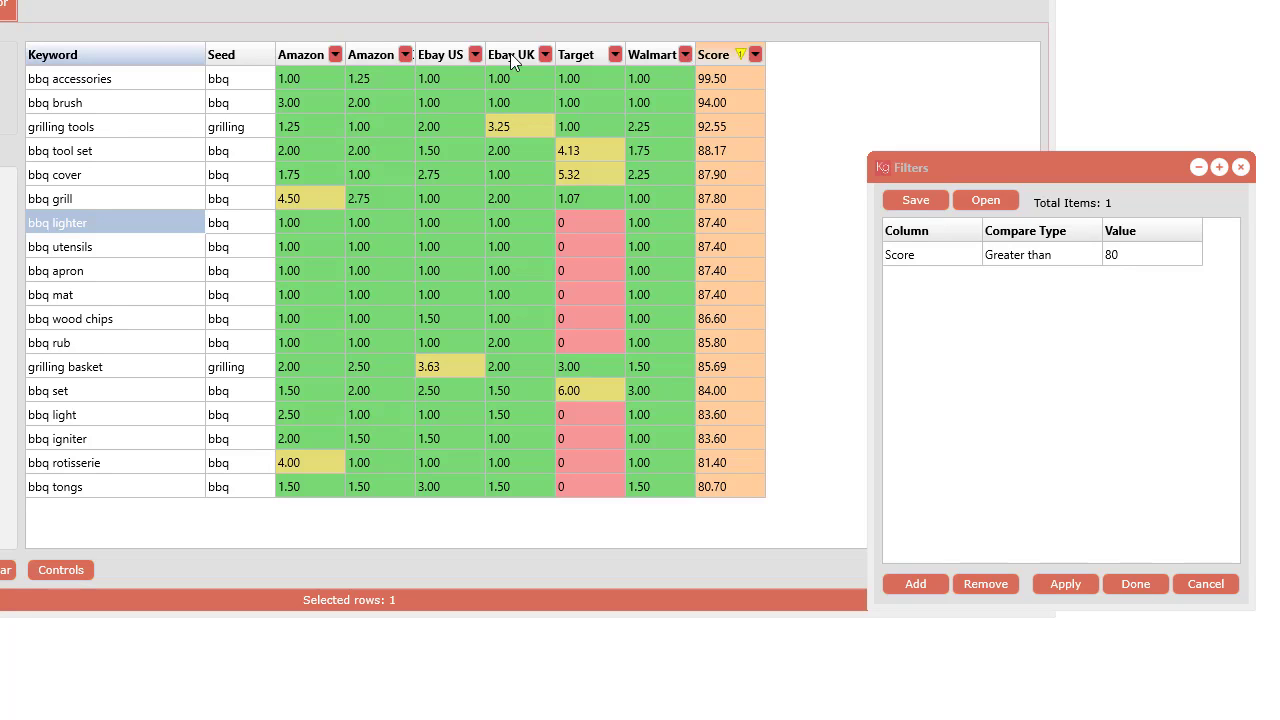
pyautogui.click(336, 54)
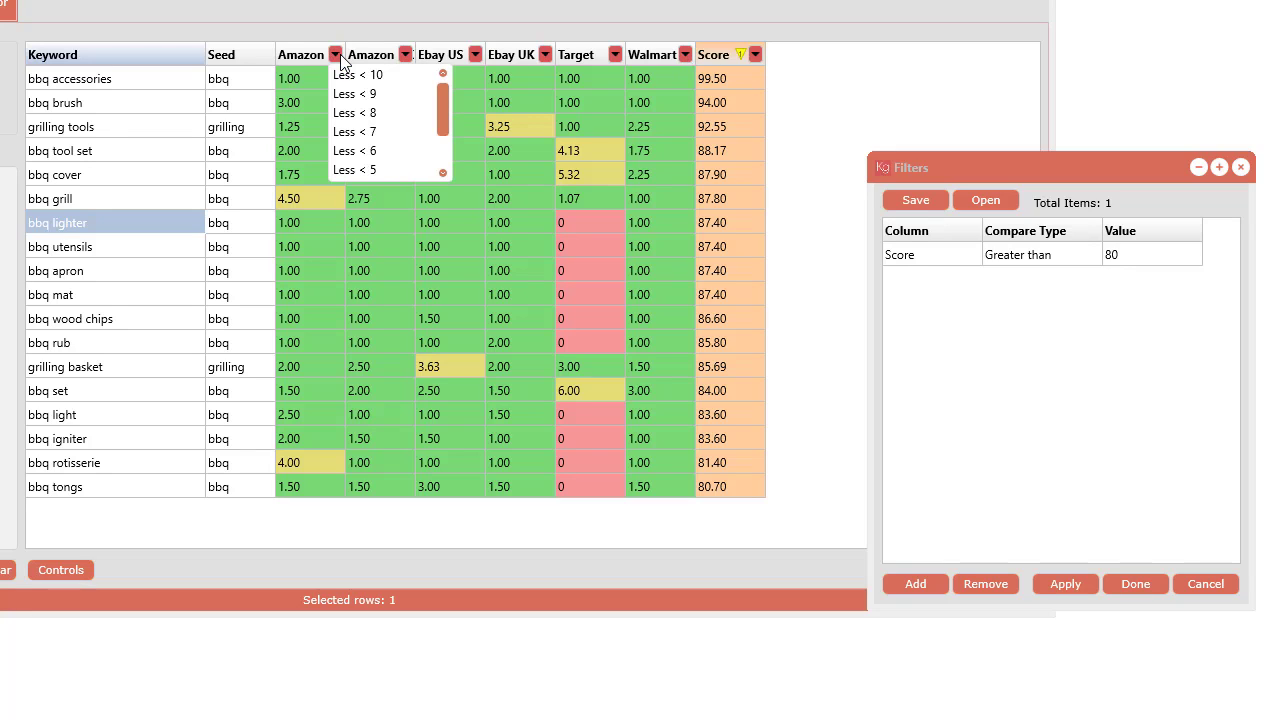
pyautogui.moveTo(452, 117); pyautogui.dragTo(447, 150)
pyautogui.click(372, 152)
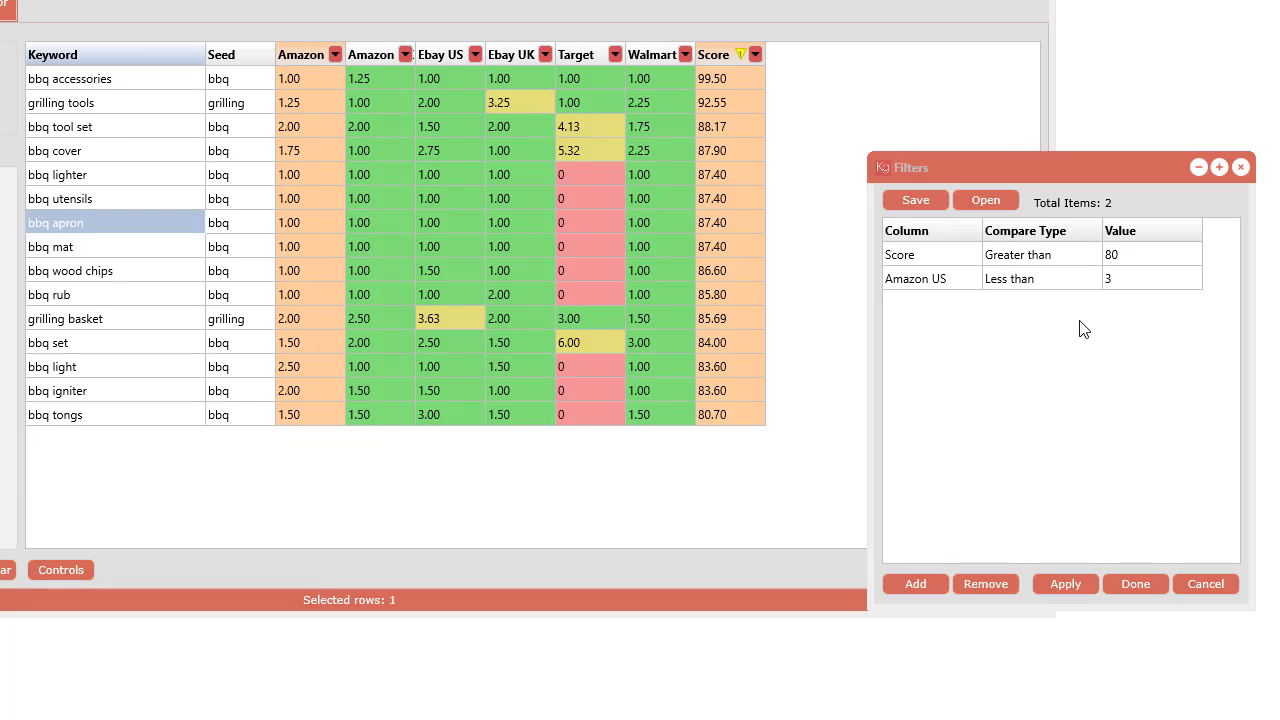
# Step: Save the current filters as an Ama Keyword Generator filter file in the saved folder, keeping the suggested file name
pyautogui.click(925, 202)
pyautogui.moveTo(1150, 198); pyautogui.dragTo(420, 0)
pyautogui.click(983, 540)
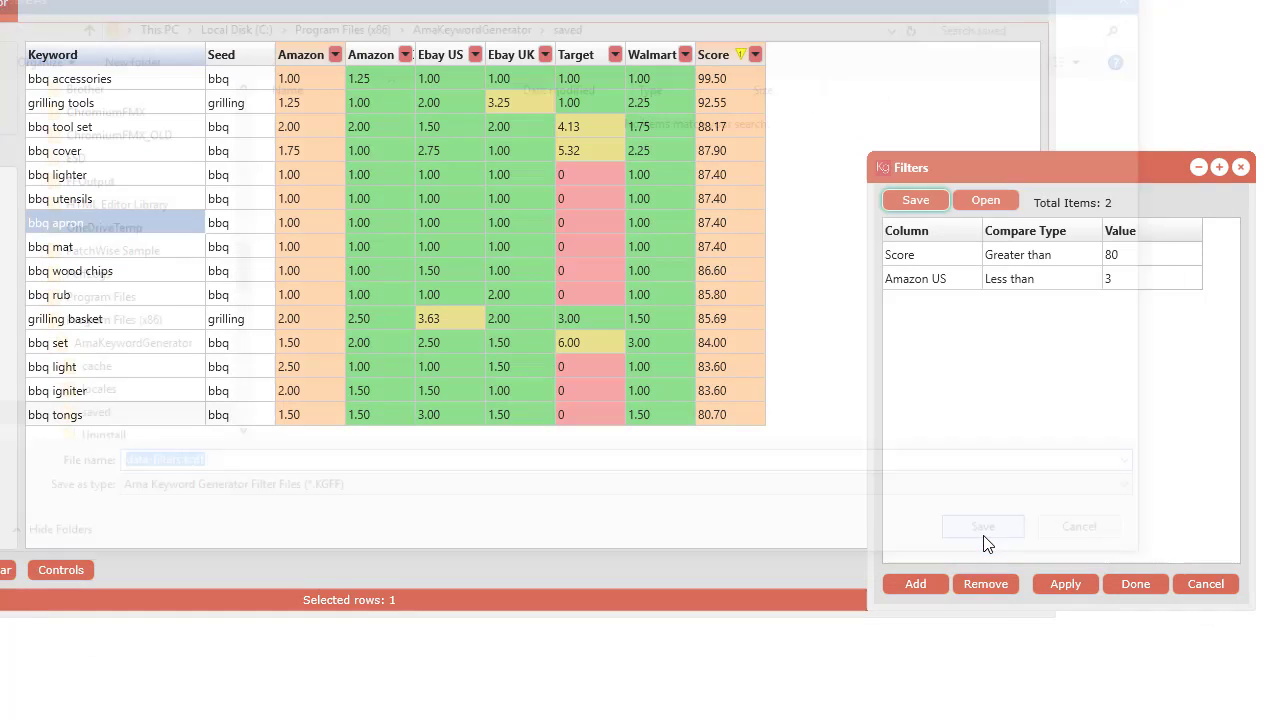
# Step: Remove the Score and Amazon US filters from the table and close the Filters window
pyautogui.click(986, 591)
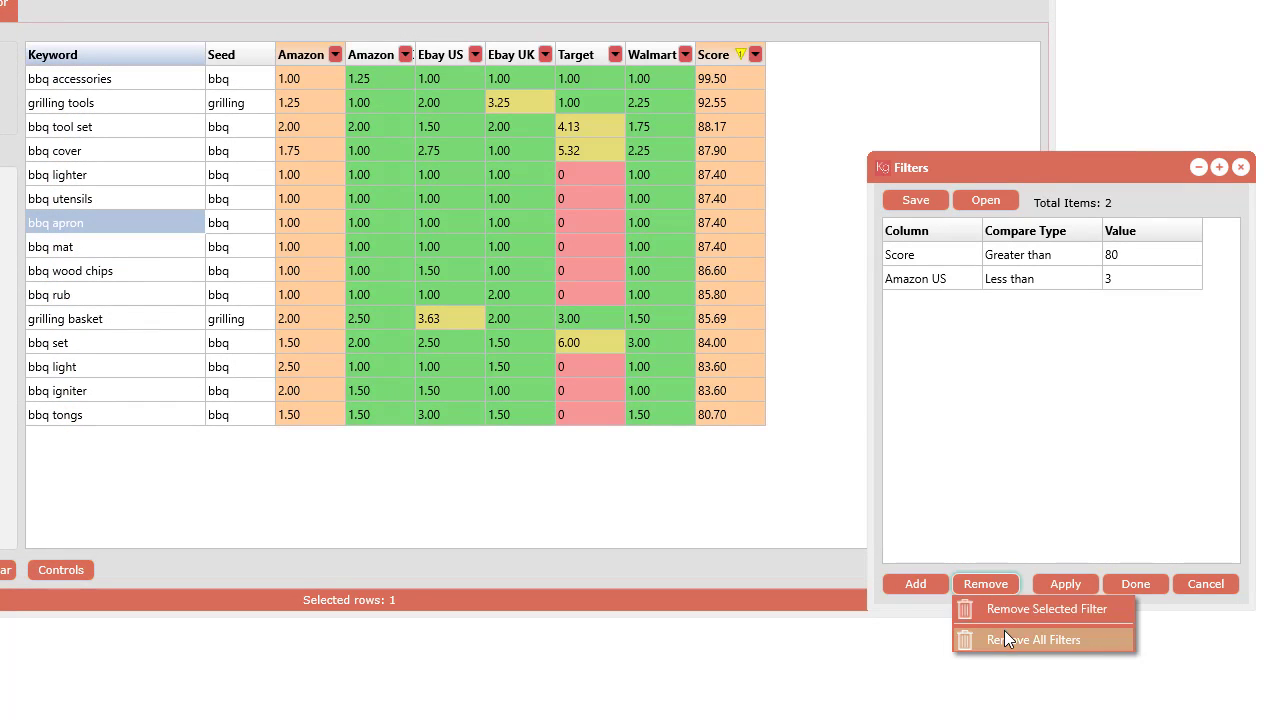
pyautogui.click(1004, 636)
pyautogui.click(589, 505)
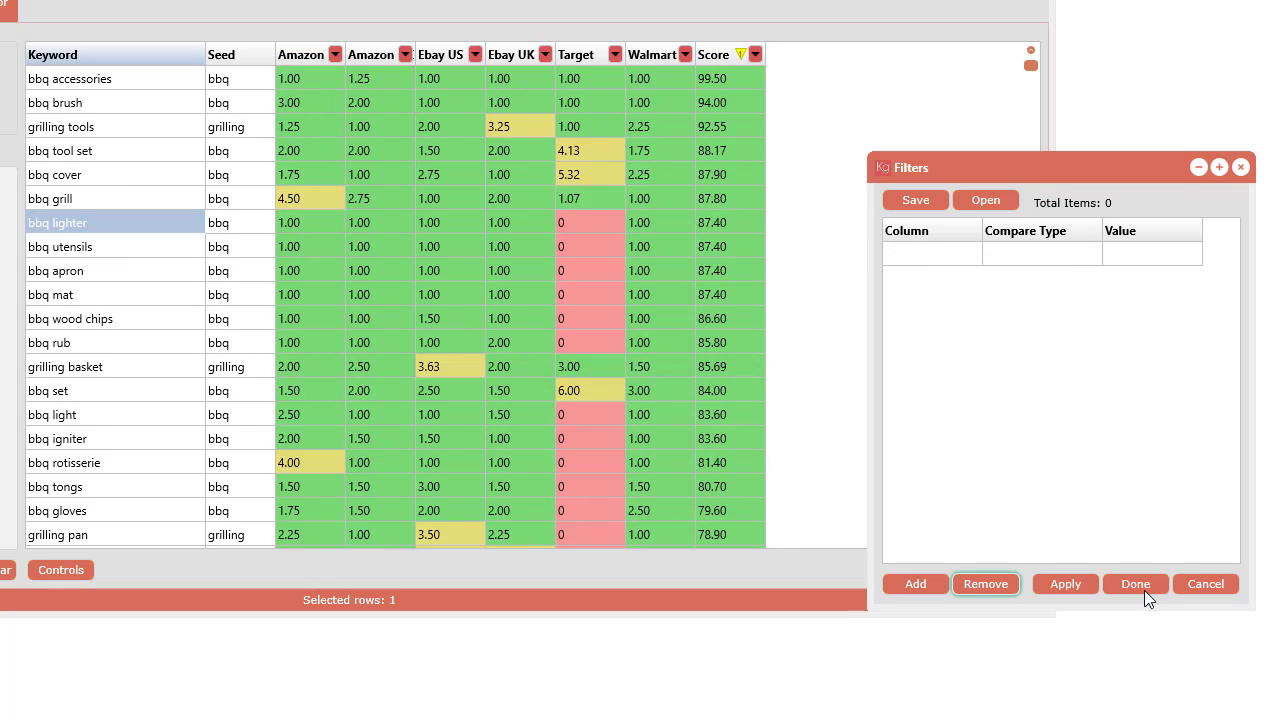
pyautogui.click(1205, 587)
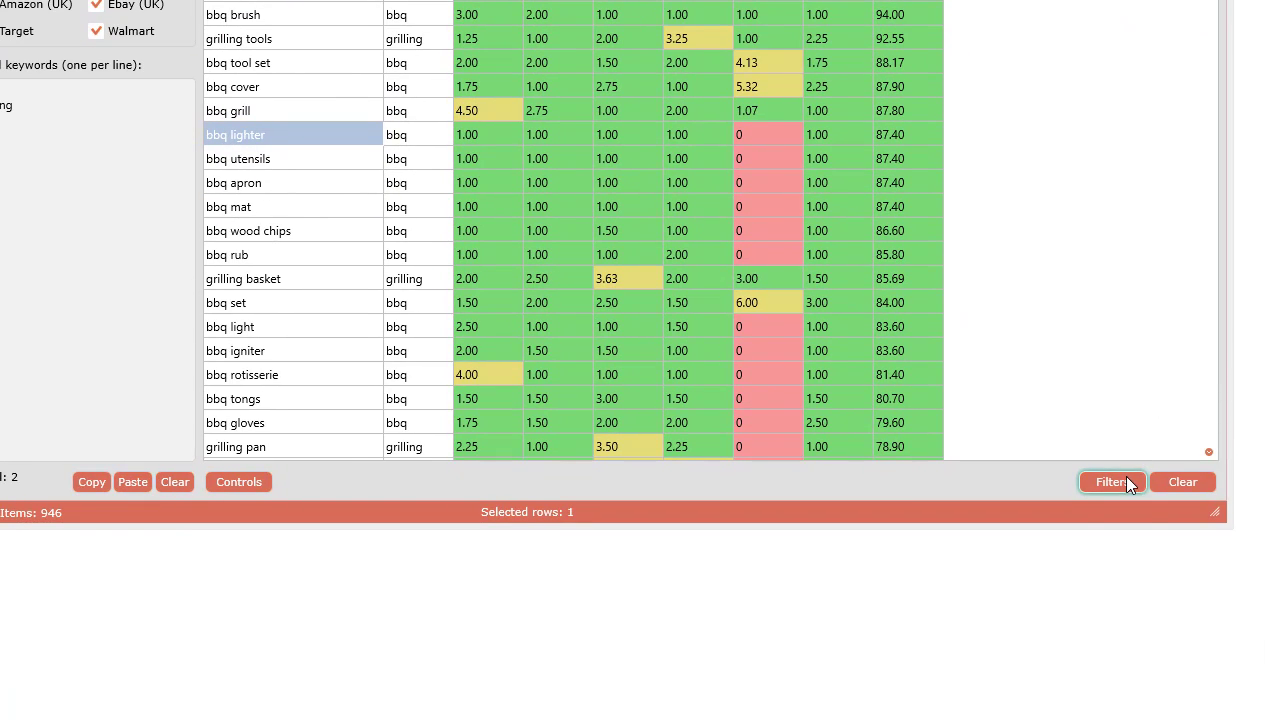
# Step: Load the saved filter file from the saved folder into the keyword table, and remove its filters again
pyautogui.click(1141, 588)
pyautogui.click(1150, 530)
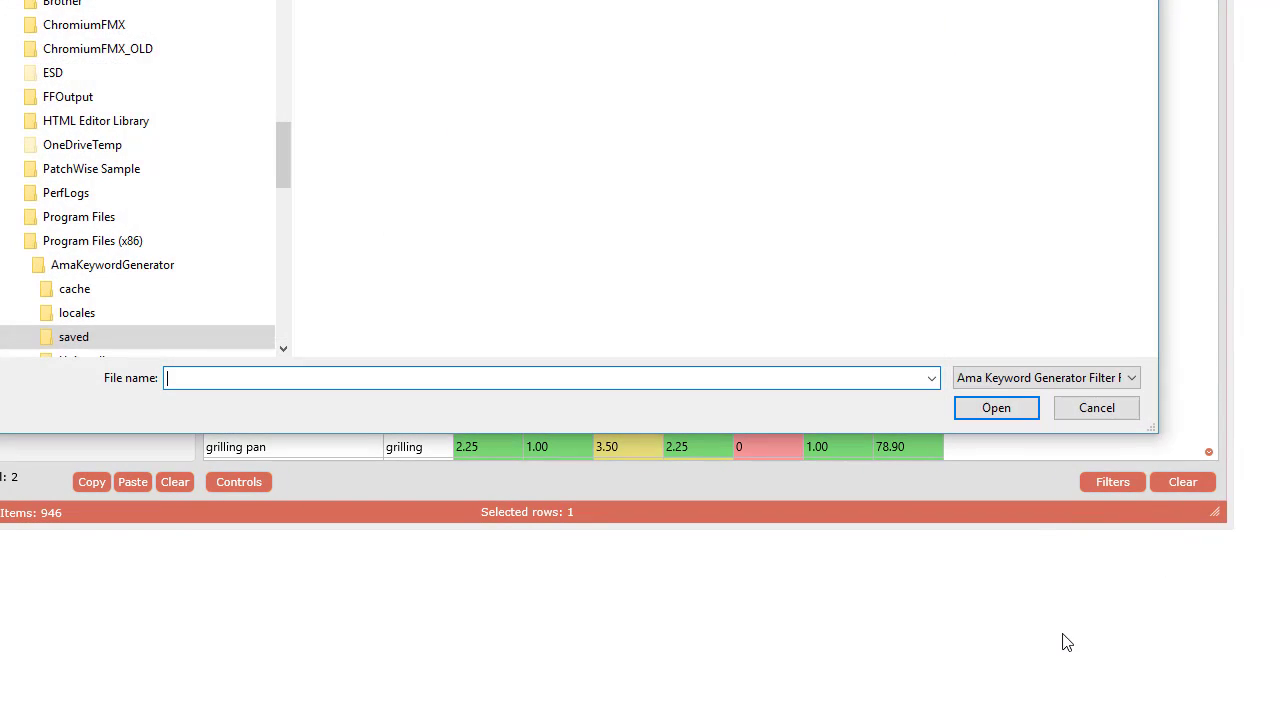
pyautogui.click(384, 4)
pyautogui.press('Return')
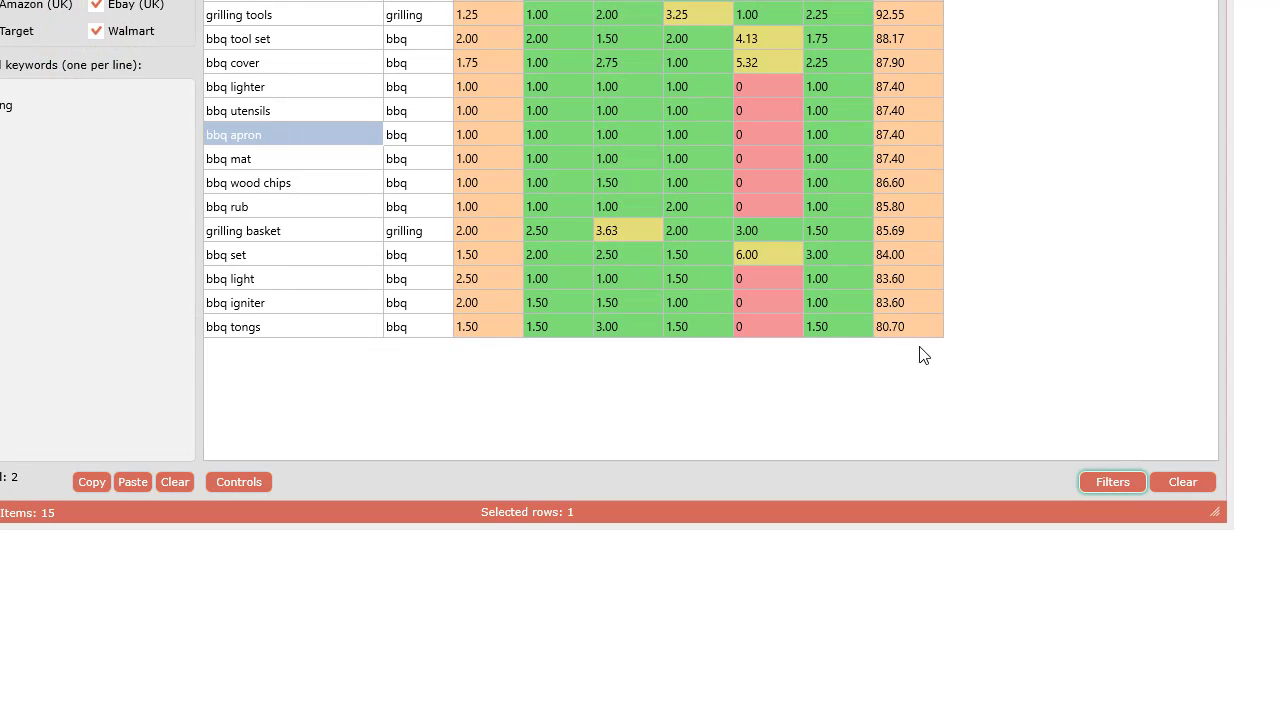
pyautogui.click(1092, 481)
pyautogui.click(1117, 561)
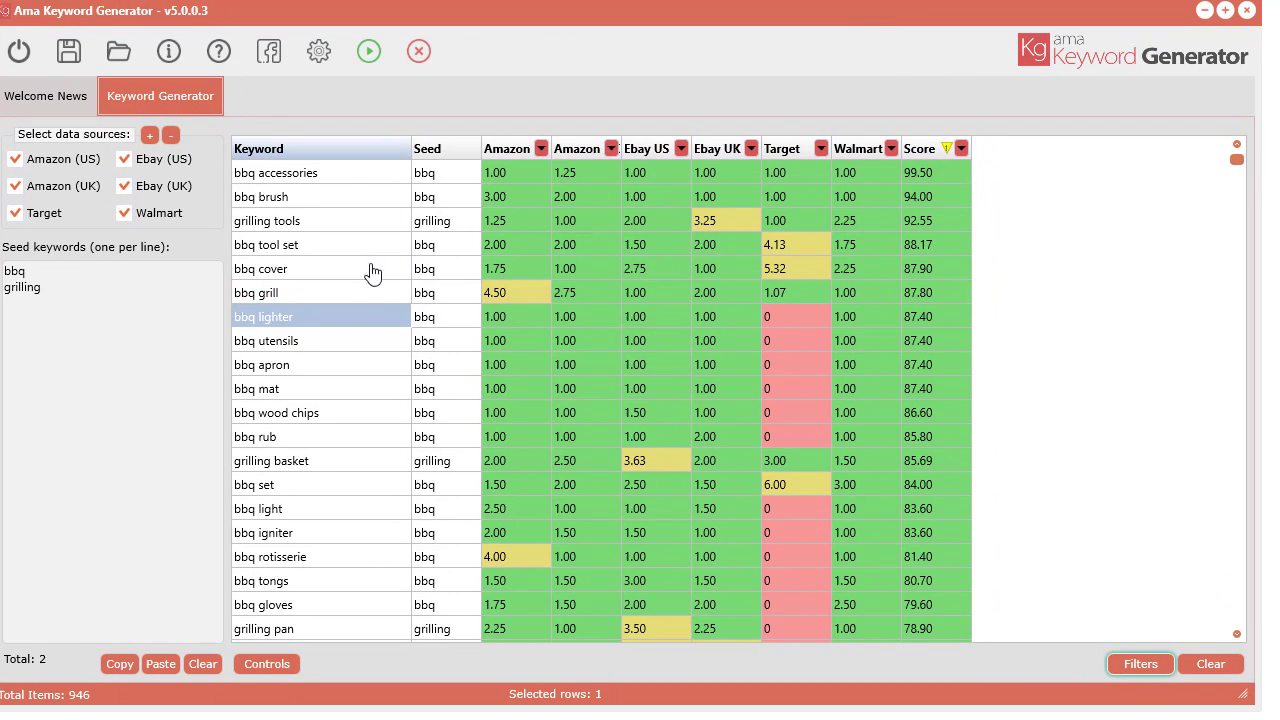
# Step: Export the keyword table to an interactive HTML file named report.html in the saved folder
pyautogui.click(64, 57)
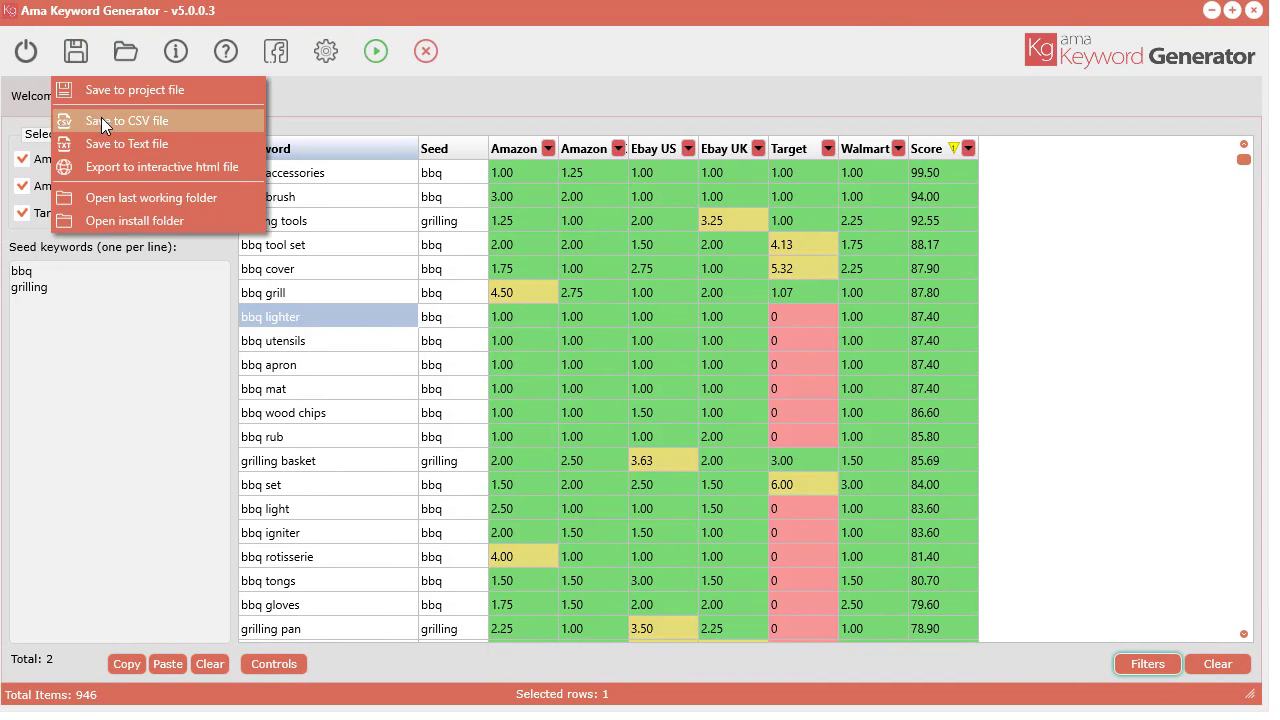
pyautogui.click(158, 167)
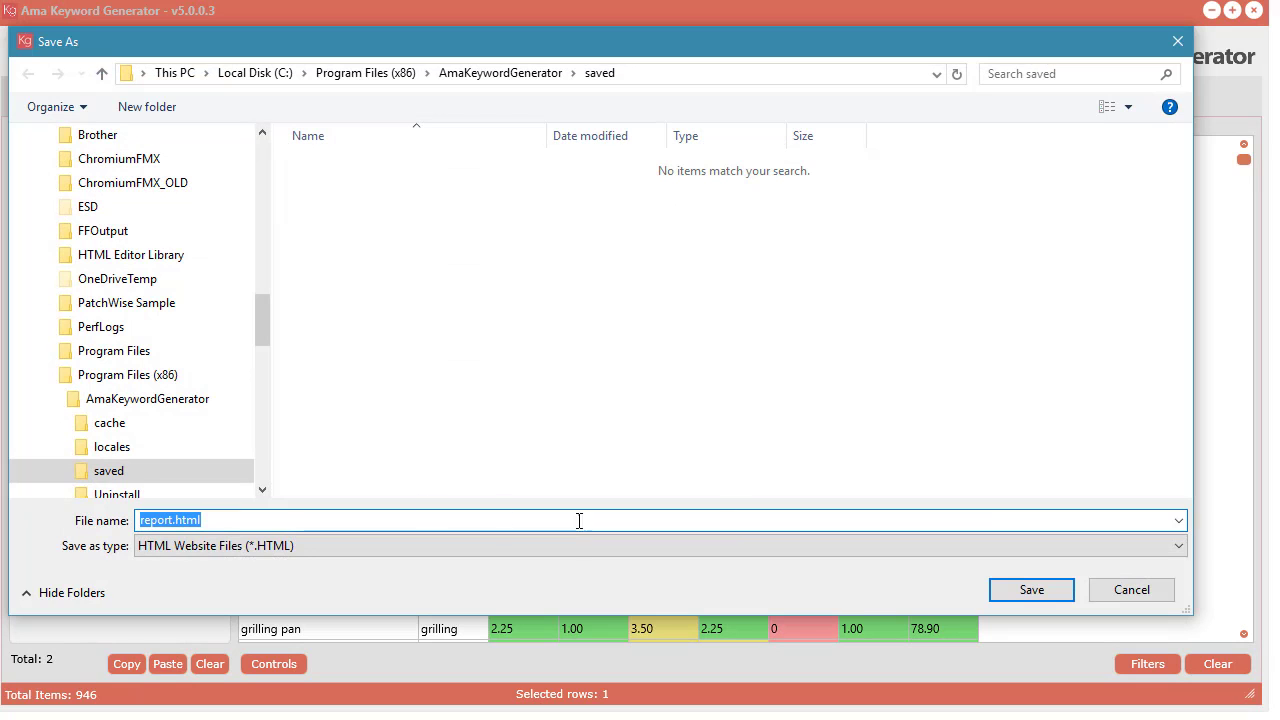
pyautogui.click(1062, 592)
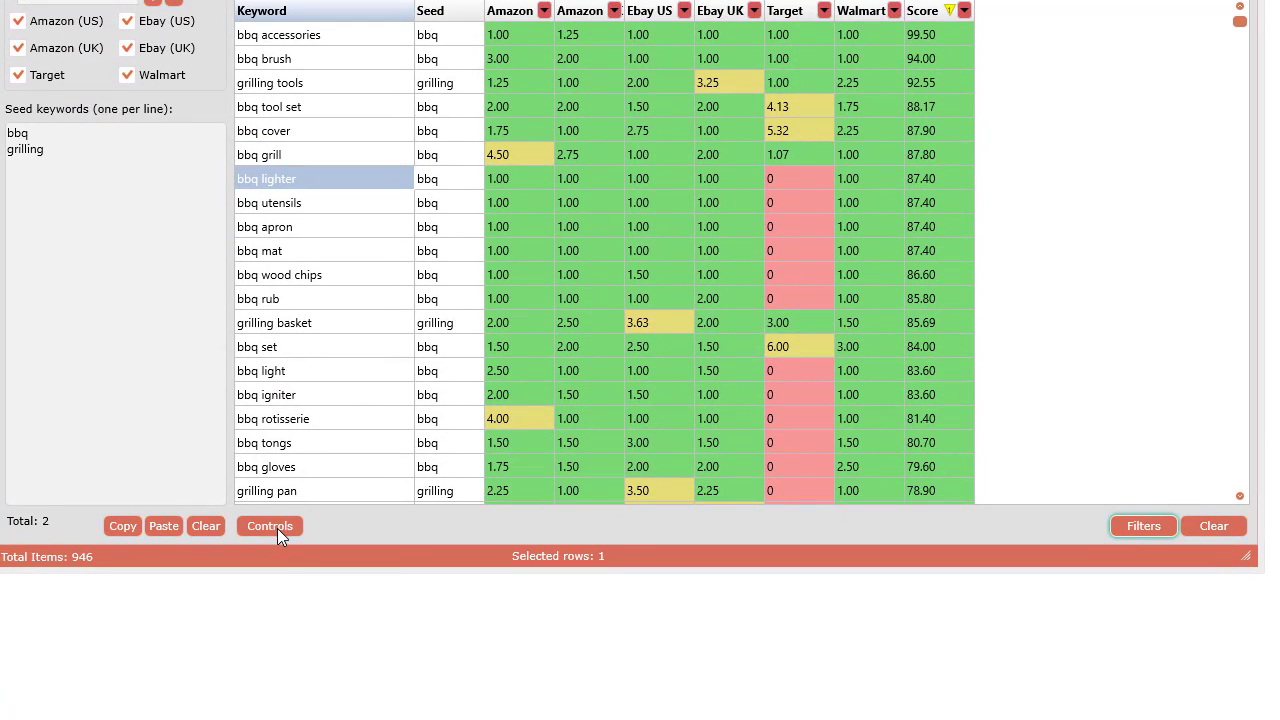
# Step: Preview the full keyword report in the browser and sort it by Seed in descending order
pyautogui.click(277, 530)
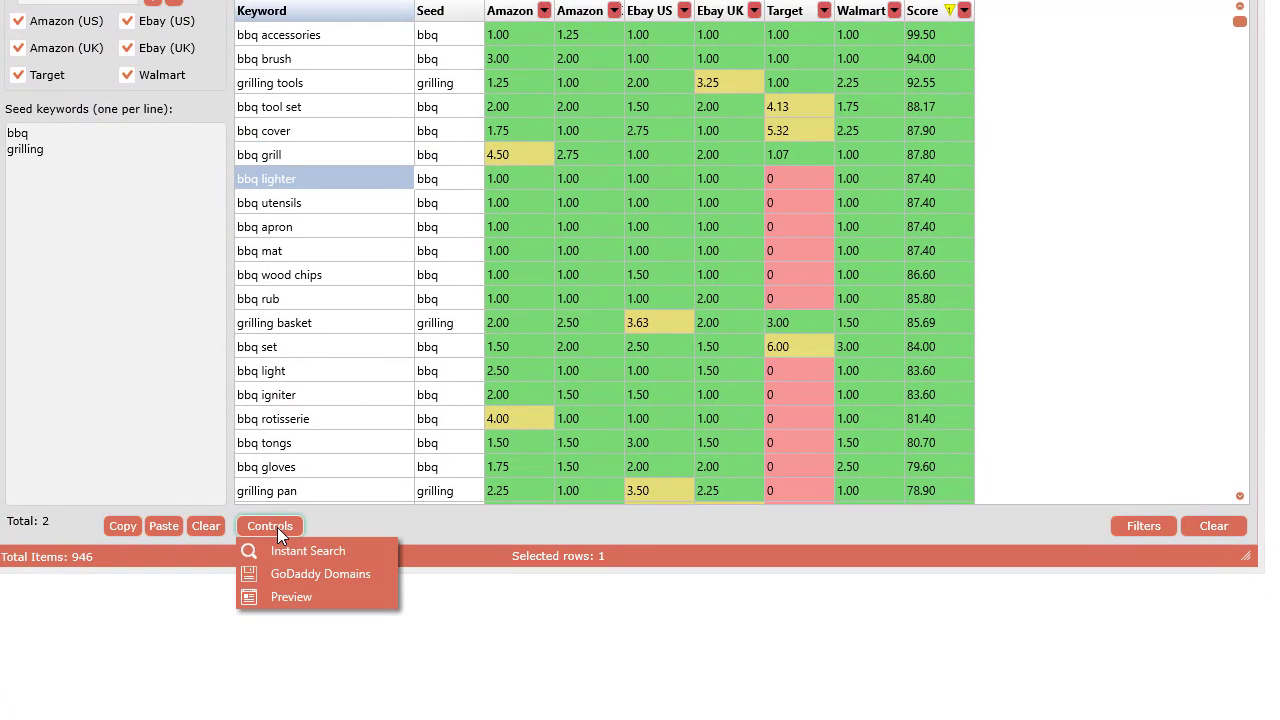
pyautogui.click(309, 600)
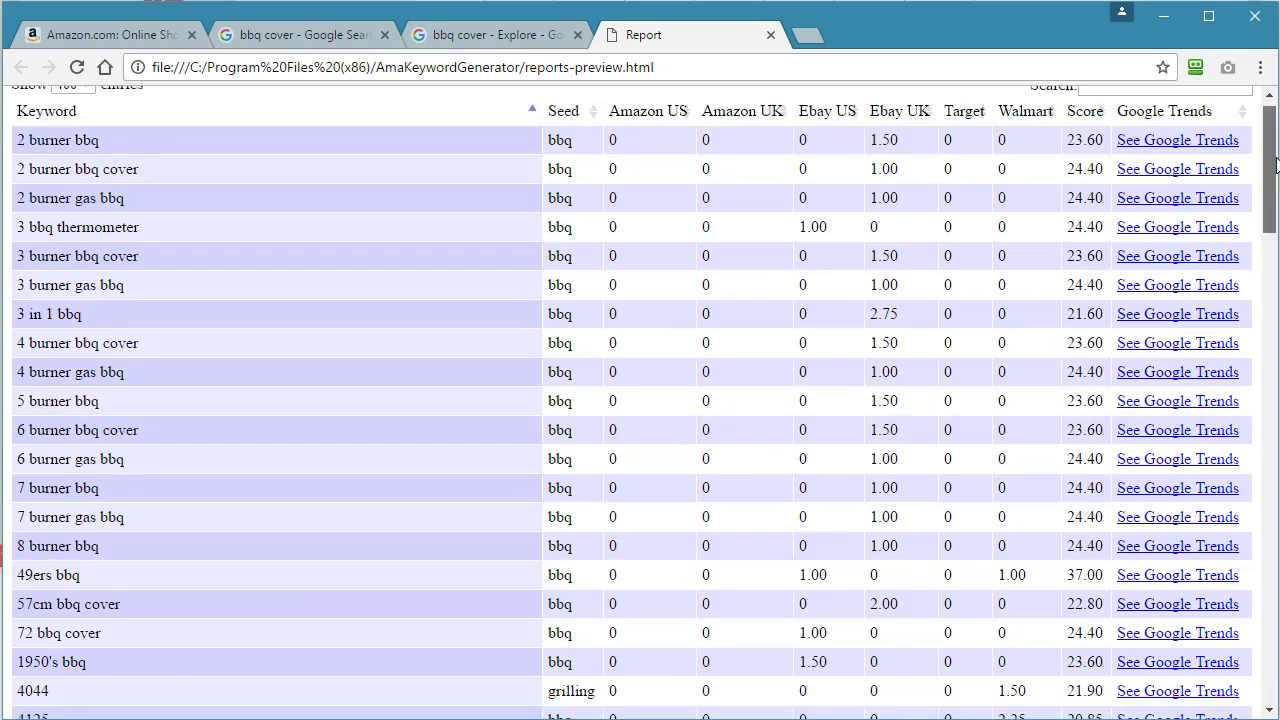
pyautogui.moveTo(1275, 130)
pyautogui.mouseDown()
pyautogui.moveTo(1270, 592)
pyautogui.moveTo(1270, 130)
pyautogui.mouseUp()
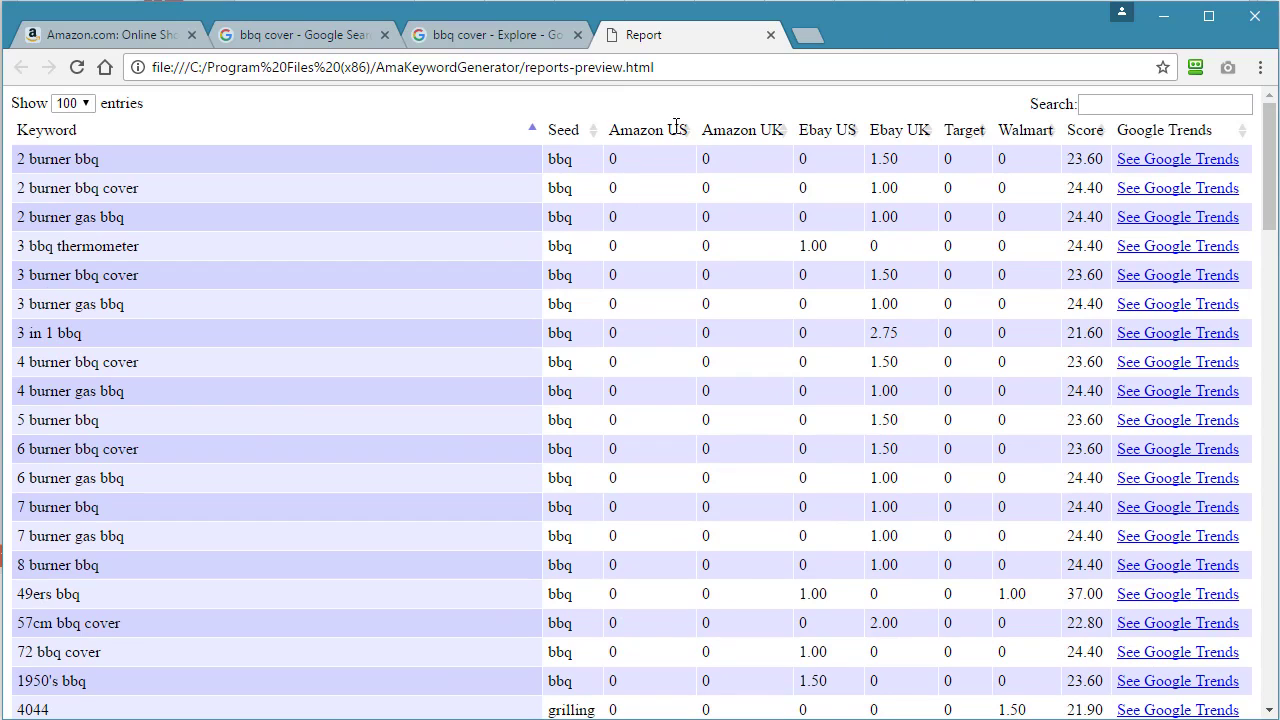
pyautogui.click(580, 128)
# Step: Search the report preview for "eeee", and clear the search text to list all keywords again
pyautogui.click(1128, 106)
pyautogui.write('eee')
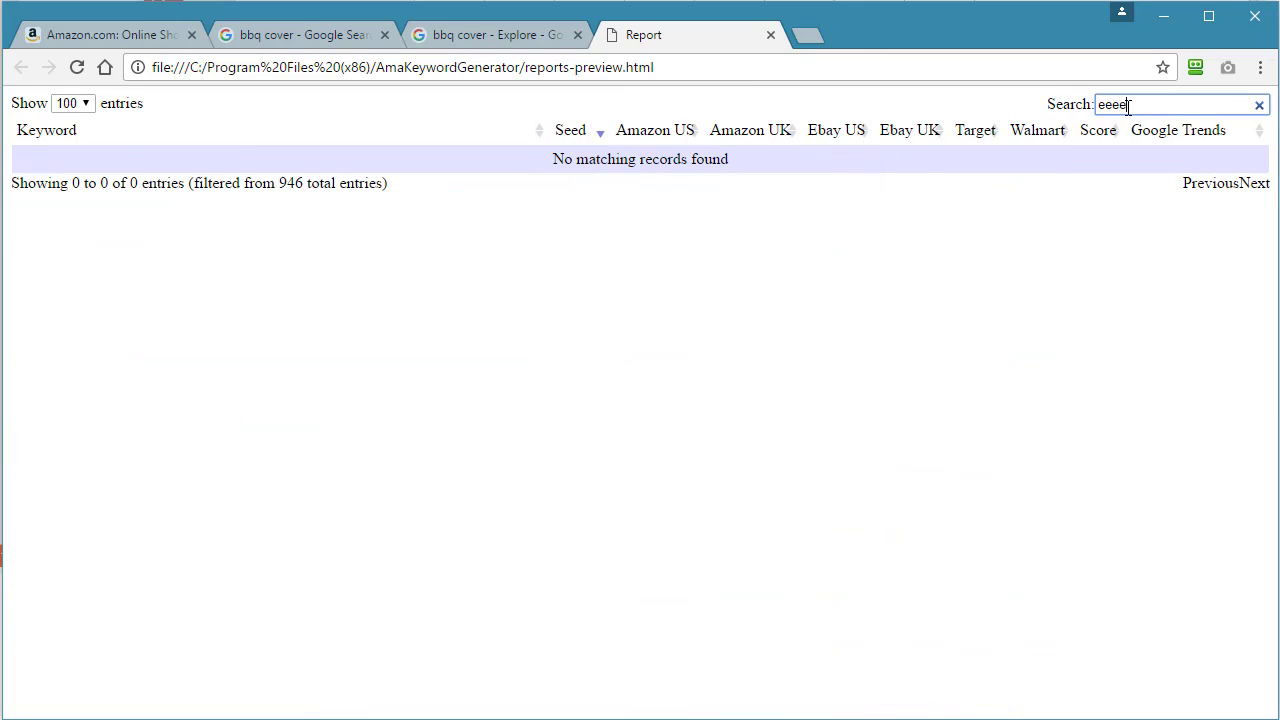
pyautogui.write('e')
pyautogui.doubleClick(1136, 106)
pyautogui.click(1259, 105)
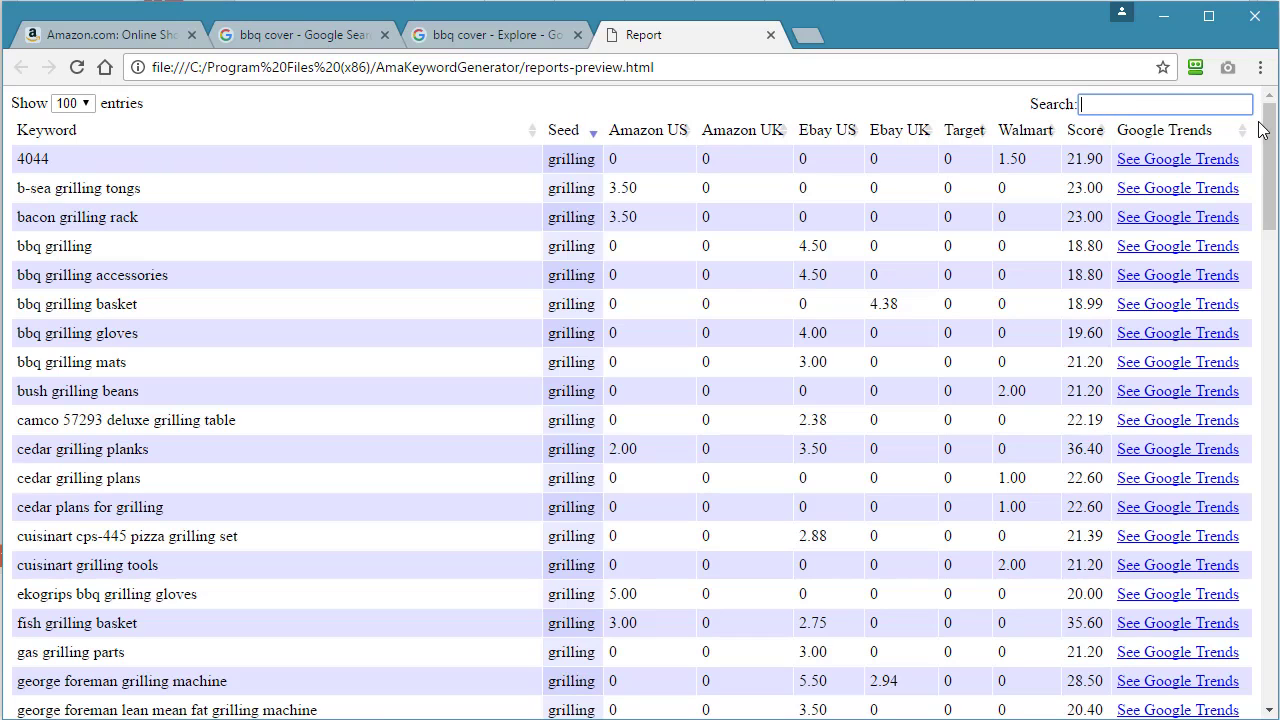
pyautogui.scroll(-4, 770, 445)
pyautogui.scroll(5, 770, 445)
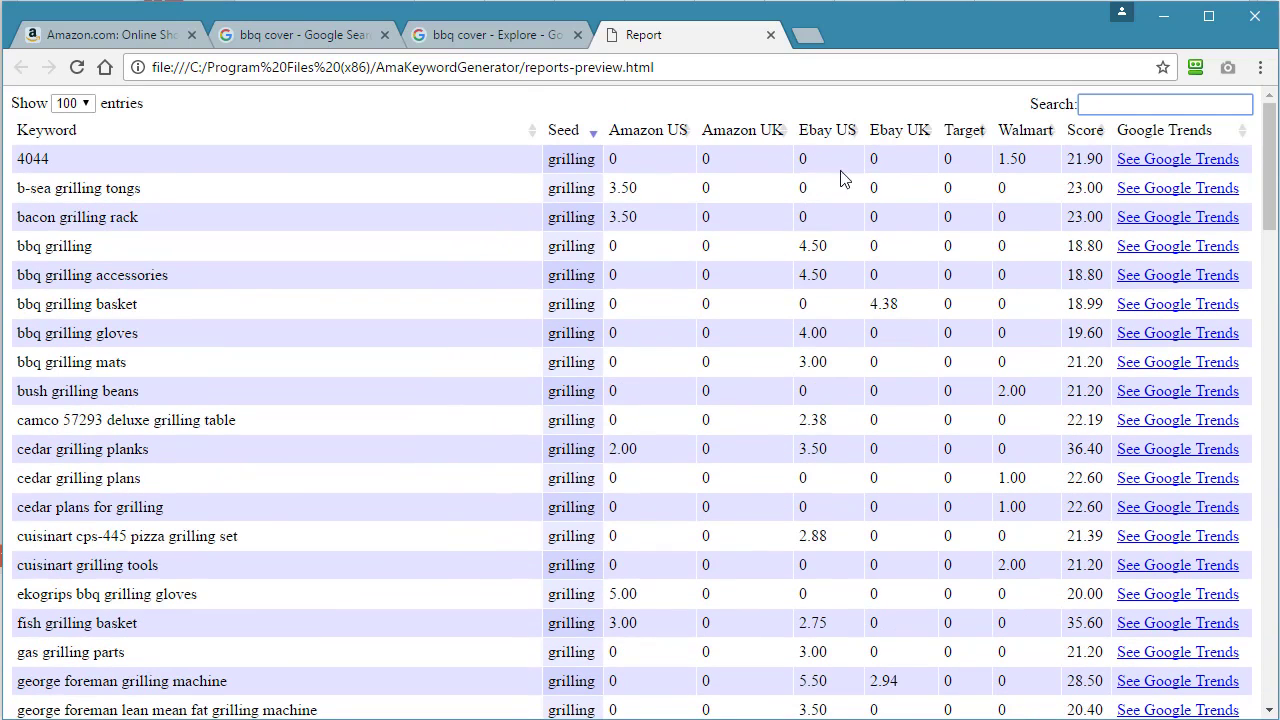
# Step: Sort the report preview by Amazon US, and by Amazon UK in descending order, and minimize the browser
pyautogui.click(636, 130)
pyautogui.click(638, 130)
pyautogui.click(736, 130)
pyautogui.click(740, 130)
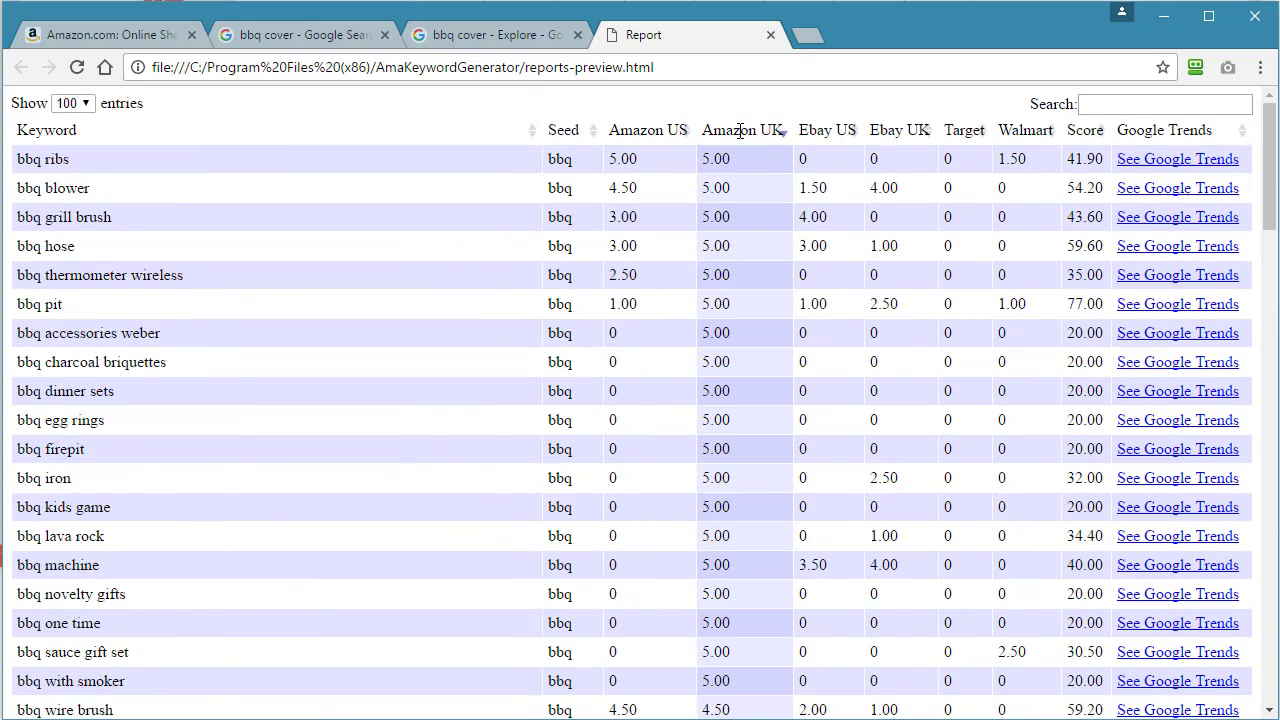
pyautogui.click(1167, 16)
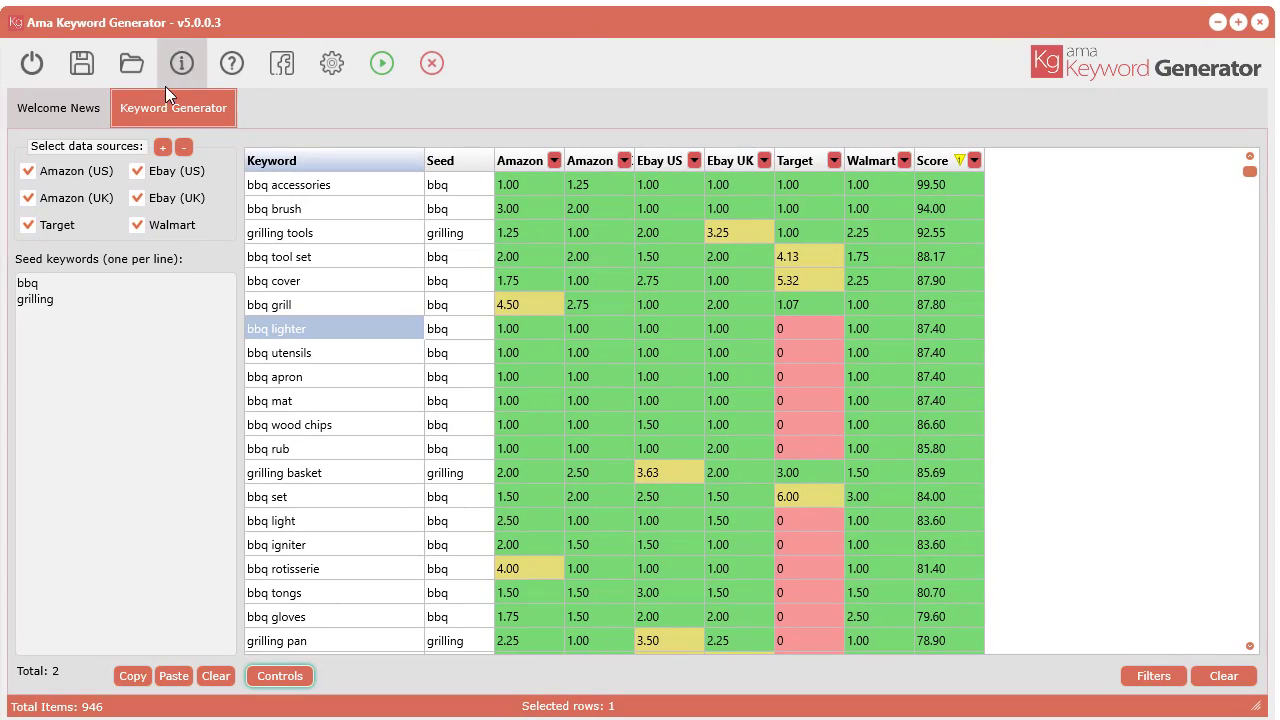
pyautogui.click(86, 64)
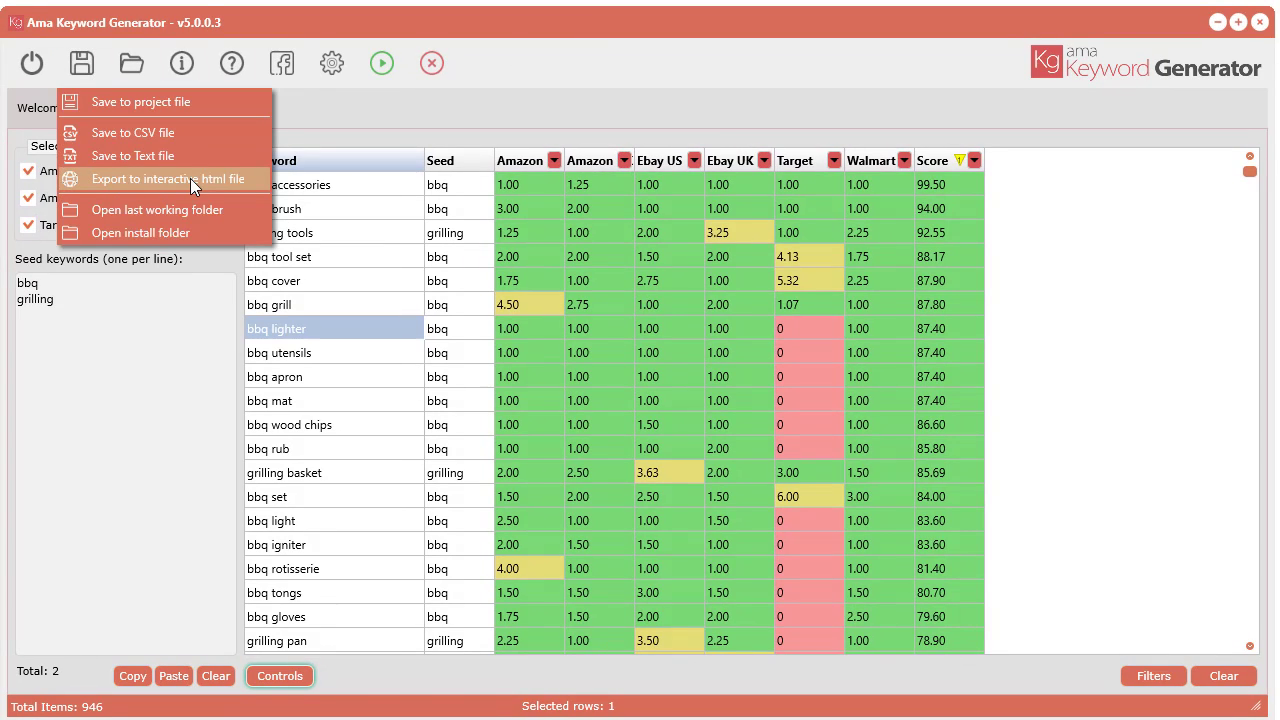
pyautogui.click(770, 62)
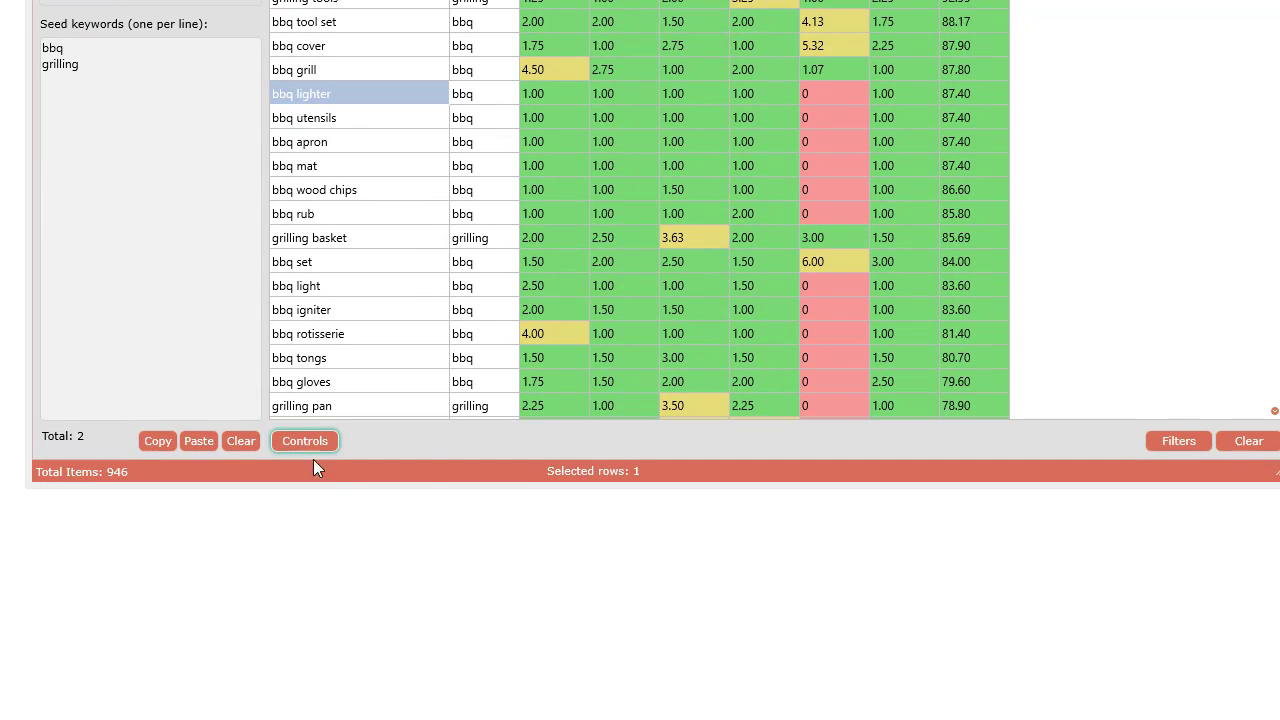
pyautogui.click(283, 676)
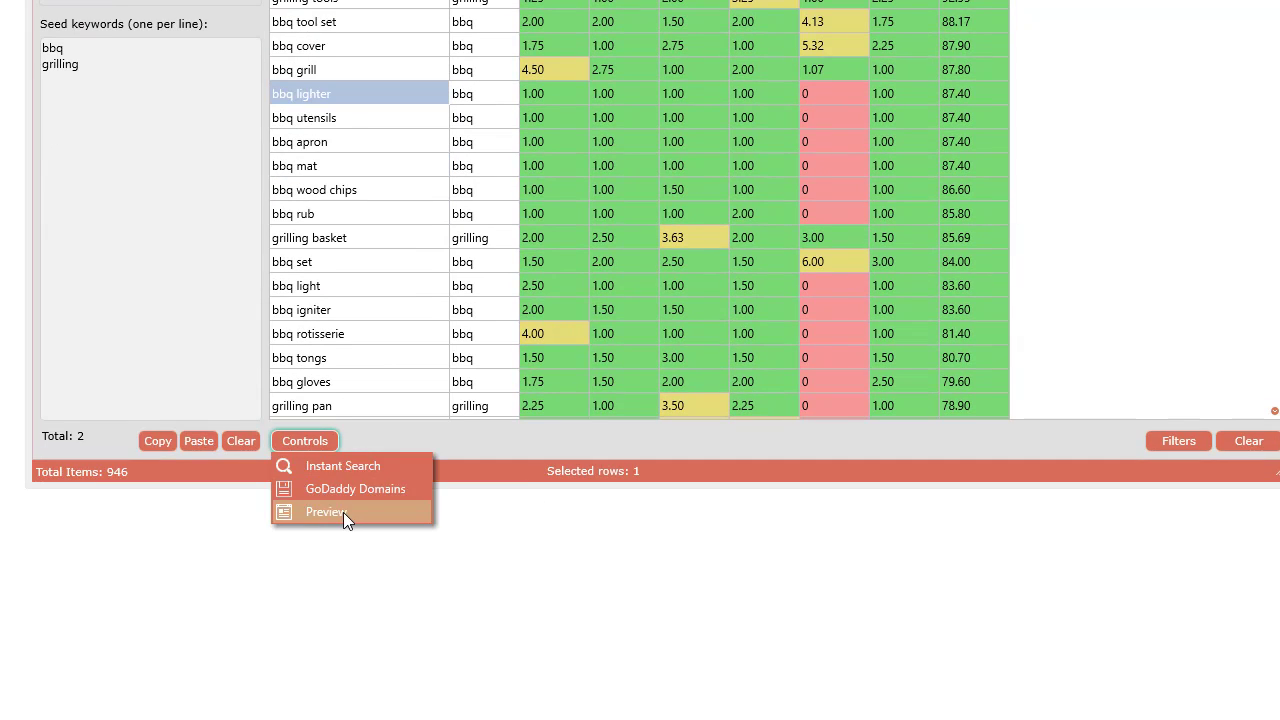
pyautogui.press('Escape')
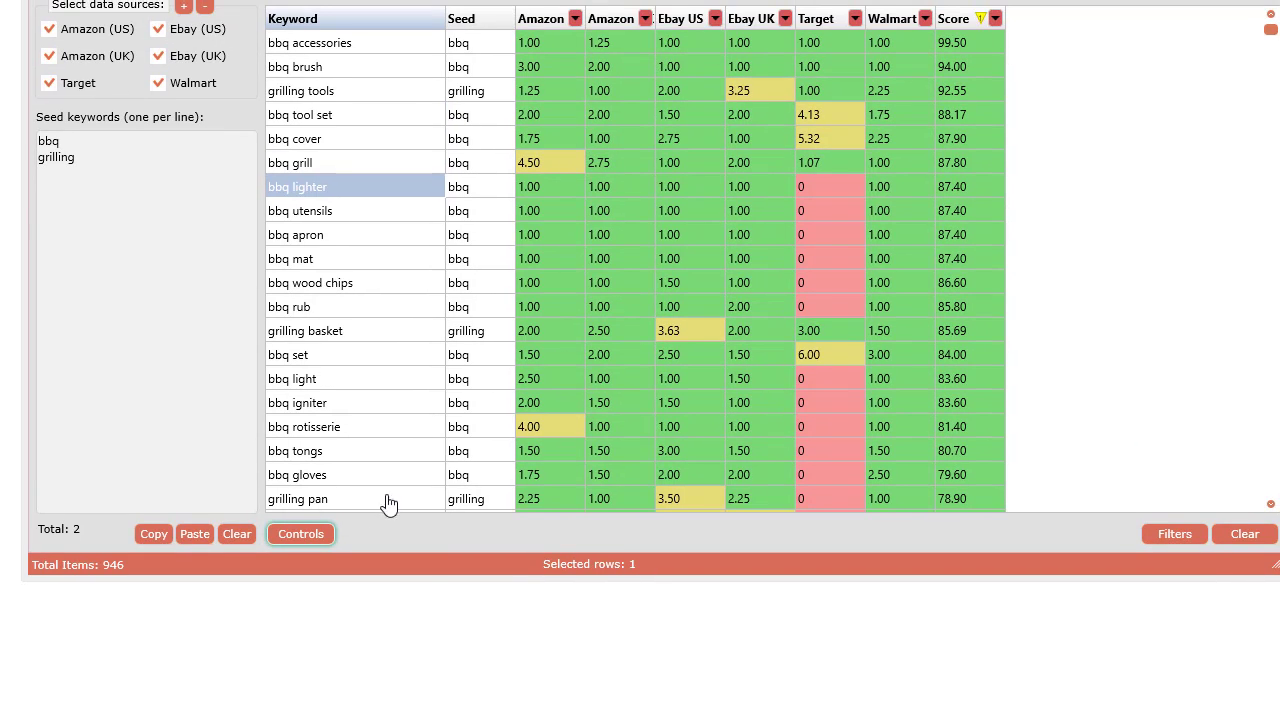
# Step: Show the Instant Search bar below the keyword table and search the keywords for "bbq"
pyautogui.click(322, 441)
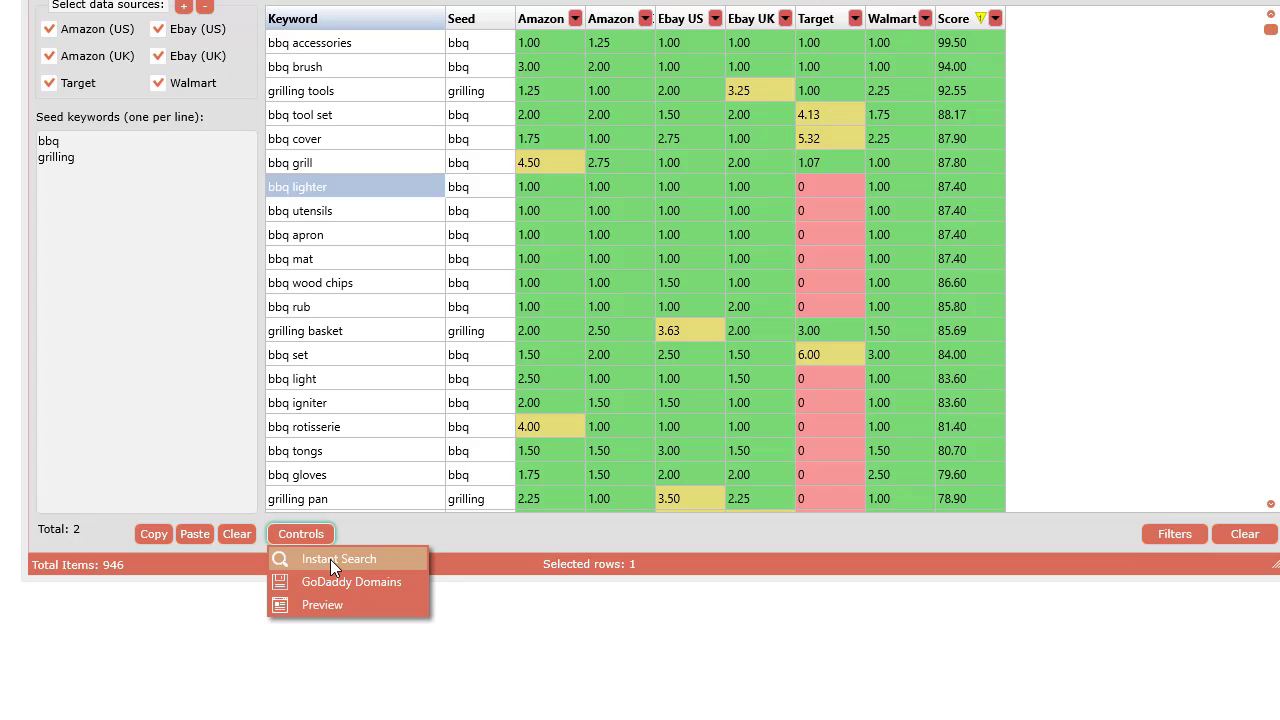
pyautogui.click(330, 559)
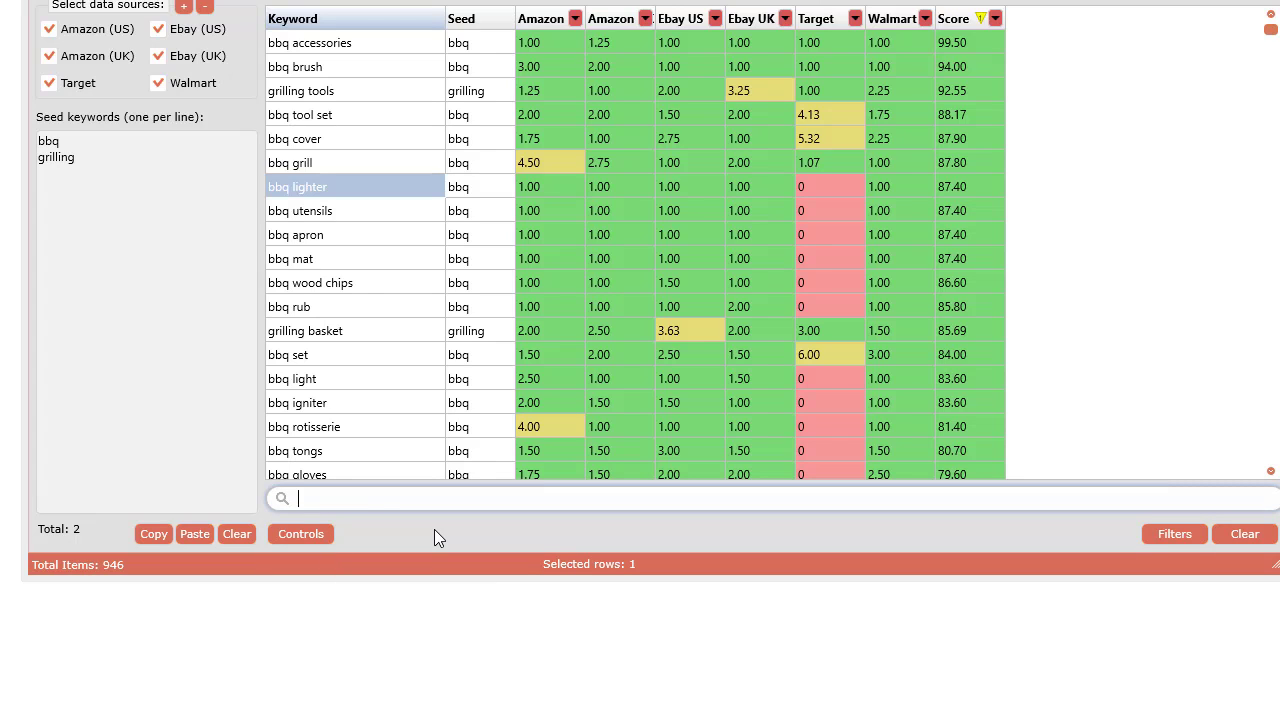
pyautogui.write('t')
pyautogui.press('BackSpace')
pyautogui.write('bbq')
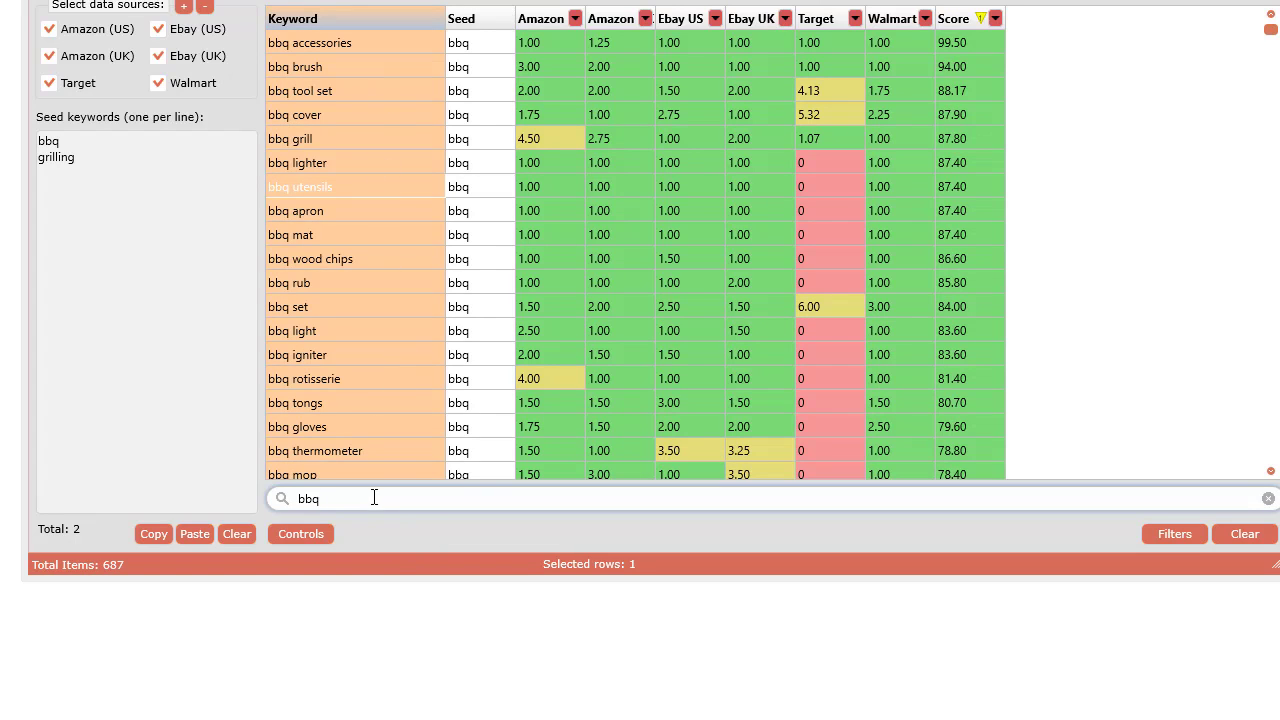
# Step: Search the keywords for "gloves" instead, and clear the instant search to restore the full list
pyautogui.press('BackSpace')
pyautogui.press('BackSpace')
pyautogui.press('BackSpace')
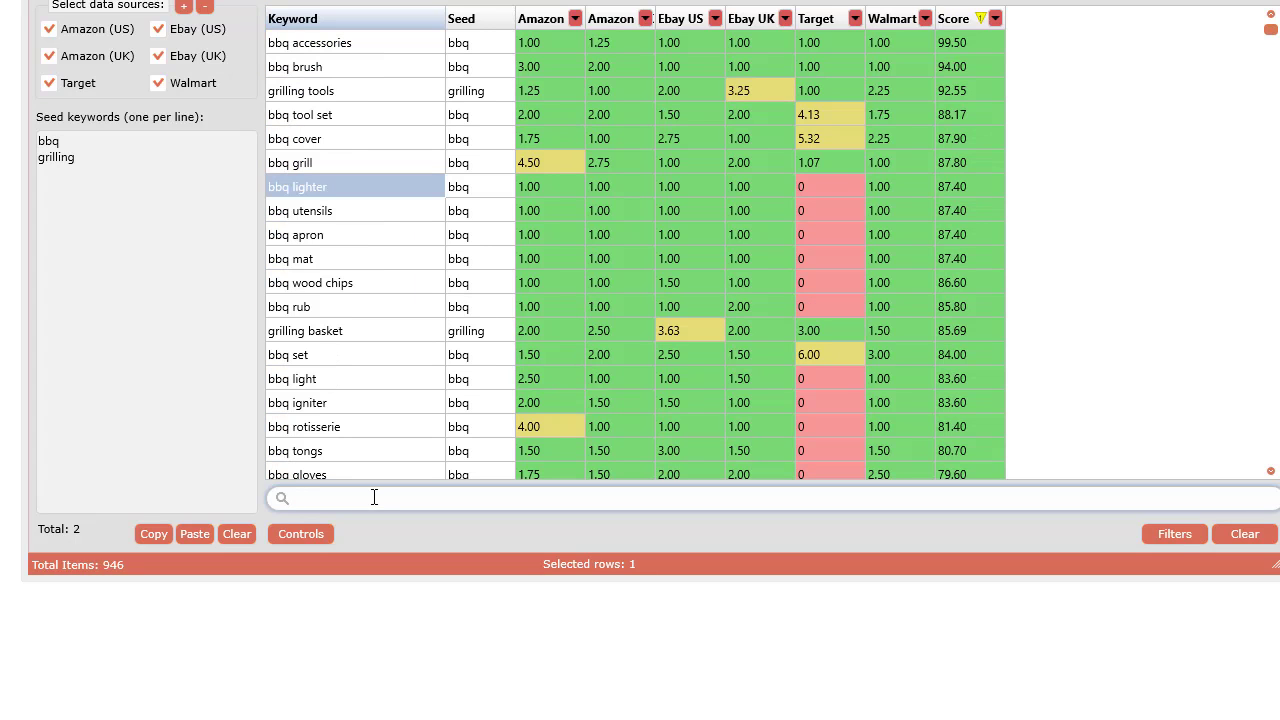
pyautogui.write('gloves')
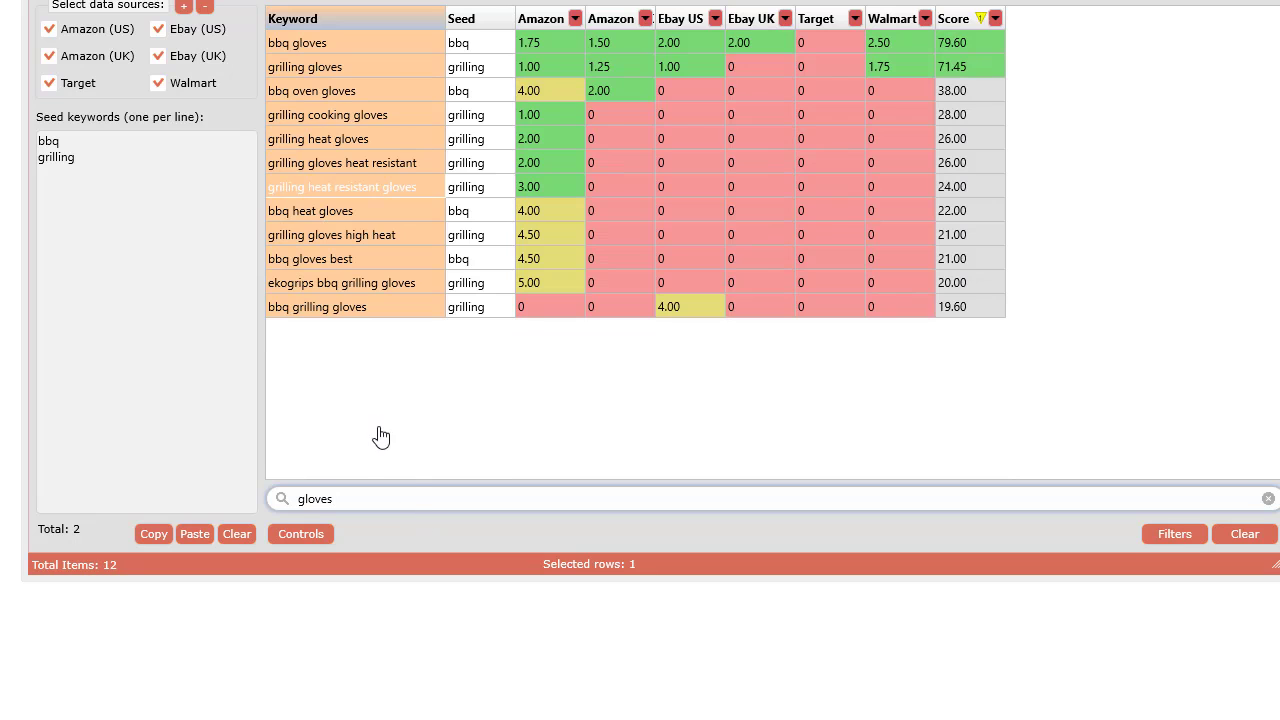
pyautogui.click(1270, 498)
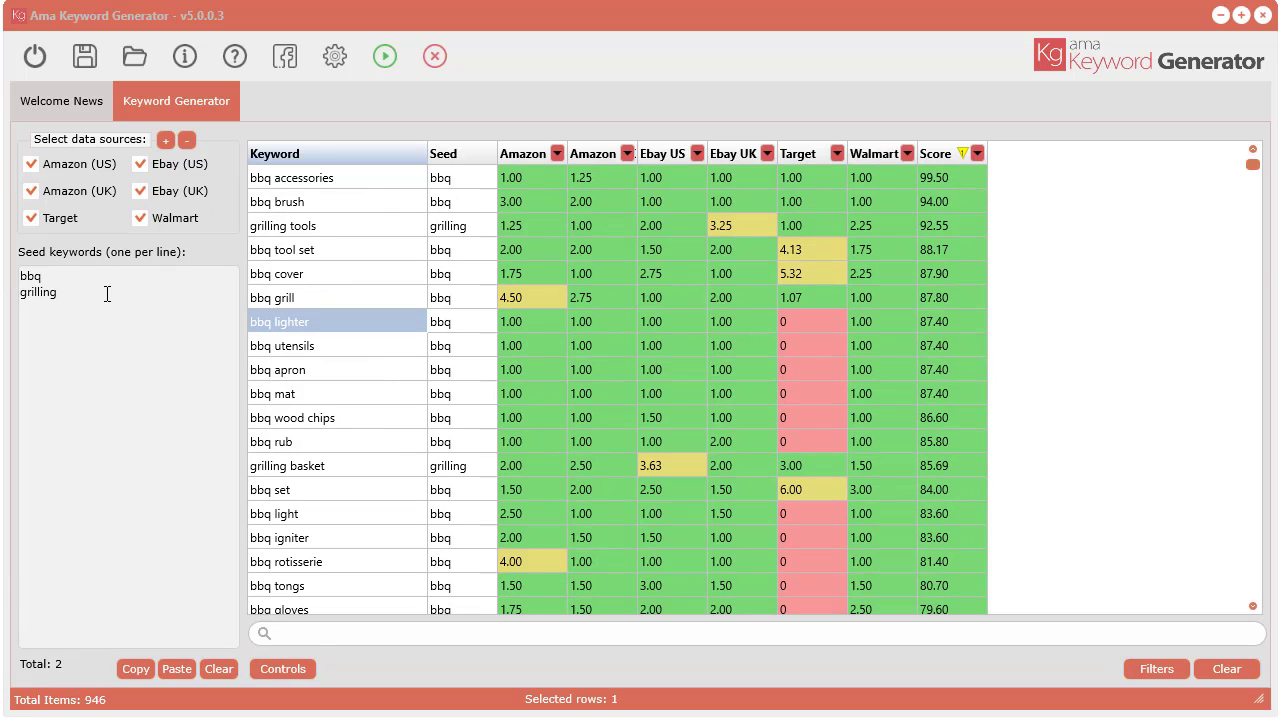
# Step: Look through the save and load options and open the last working folder
pyautogui.click(105, 62)
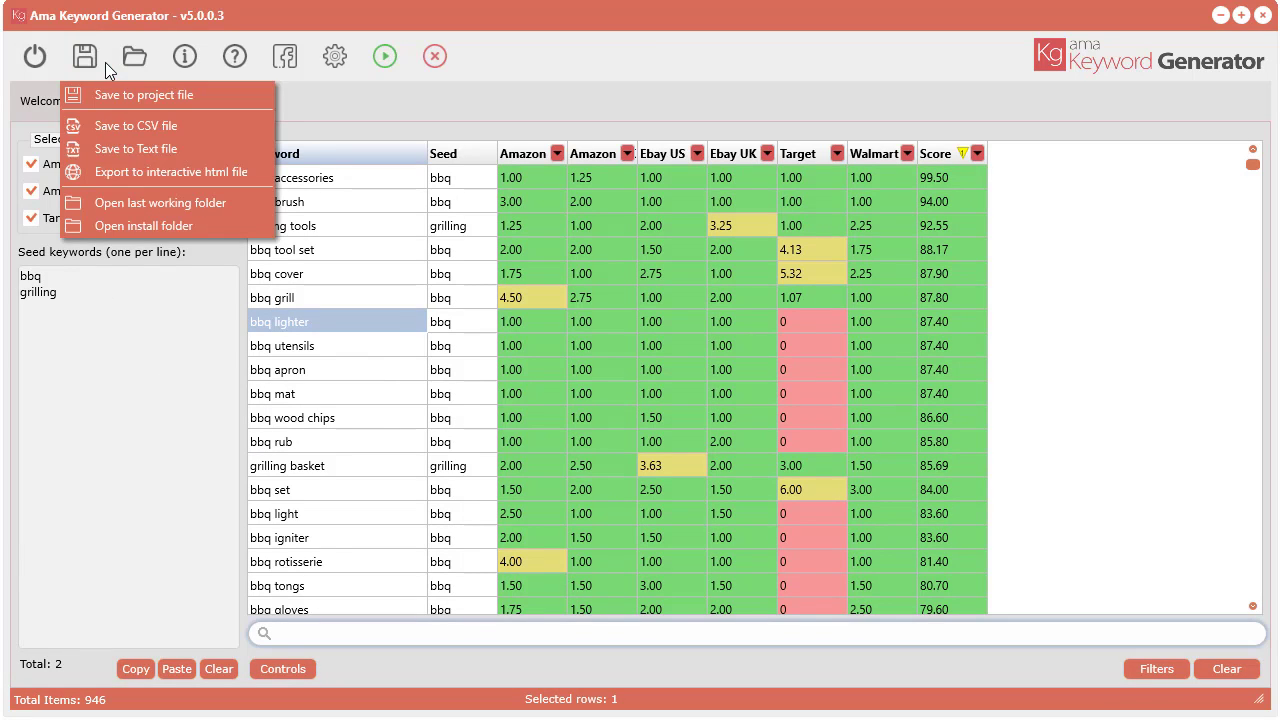
pyautogui.click(134, 61)
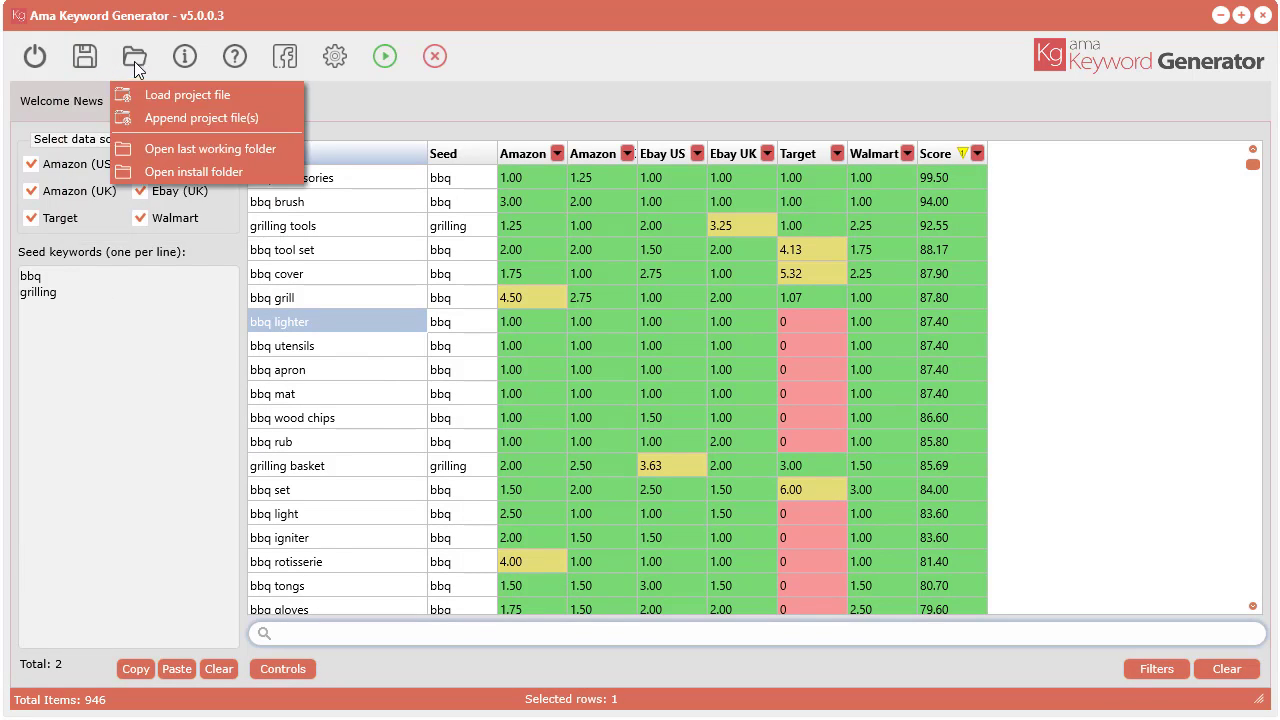
pyautogui.click(92, 64)
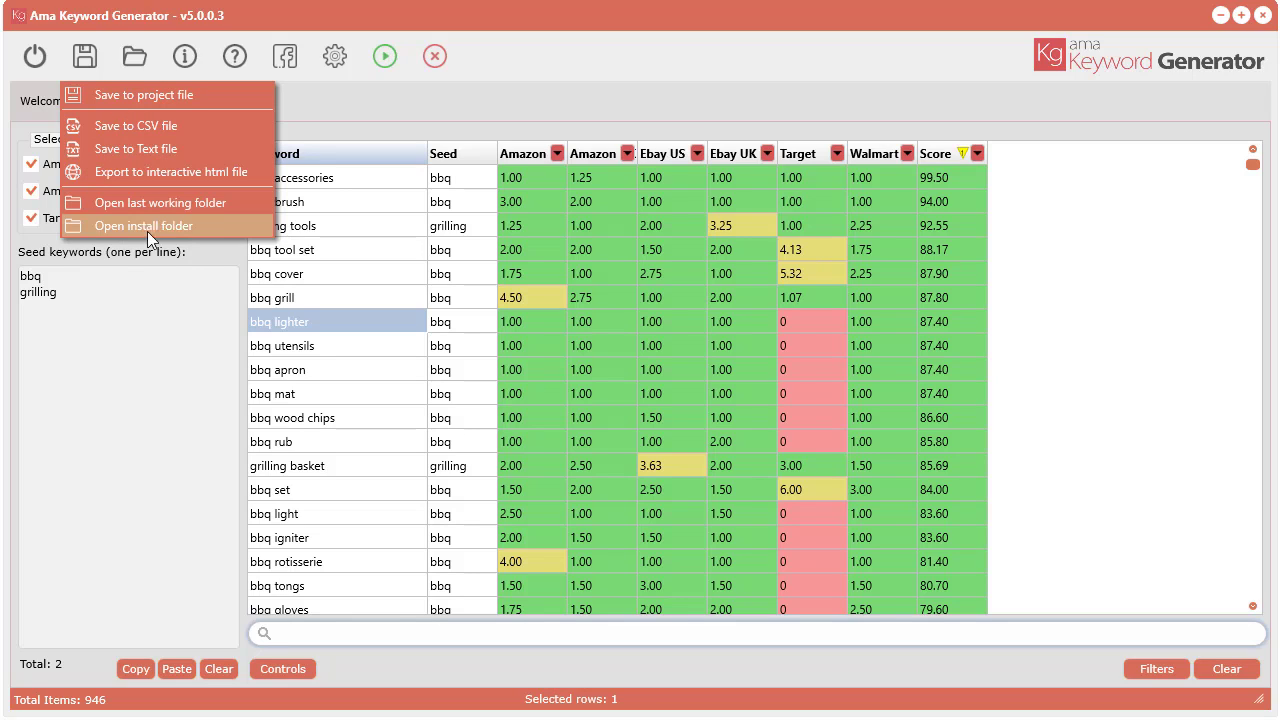
pyautogui.click(165, 203)
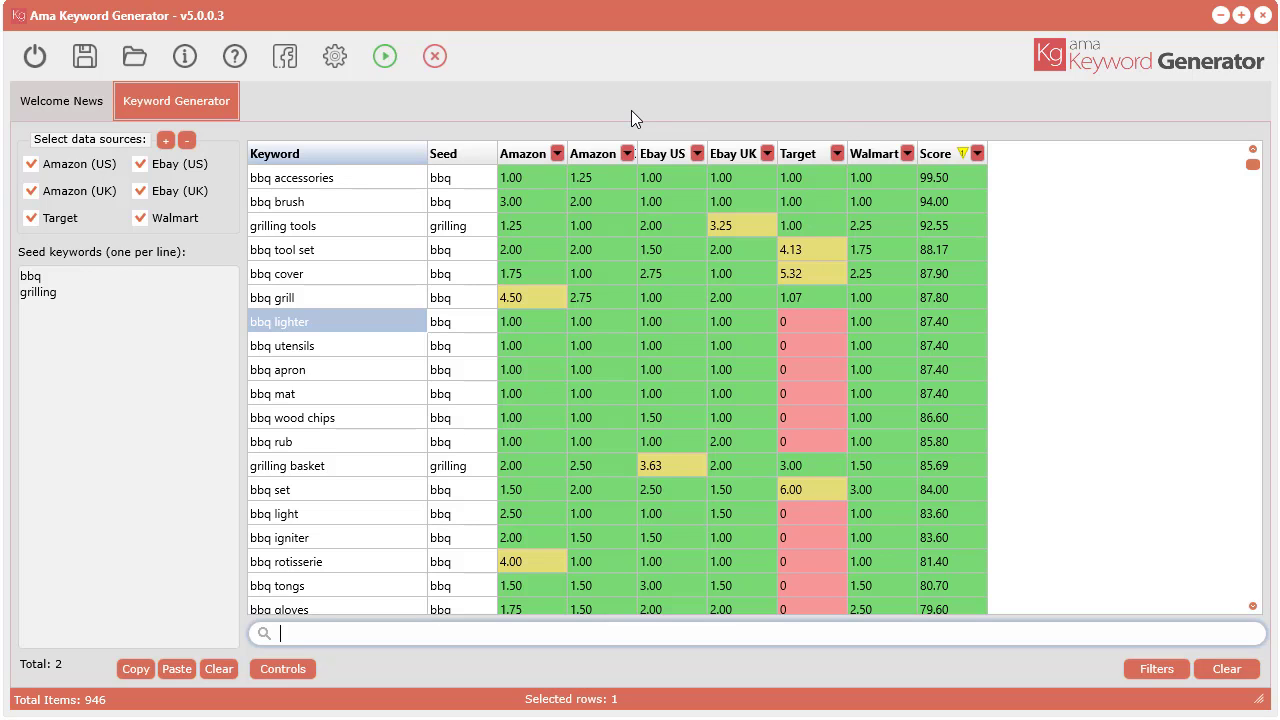
# Step: Open the program's install folder and select the saved folder in it
pyautogui.click(84, 52)
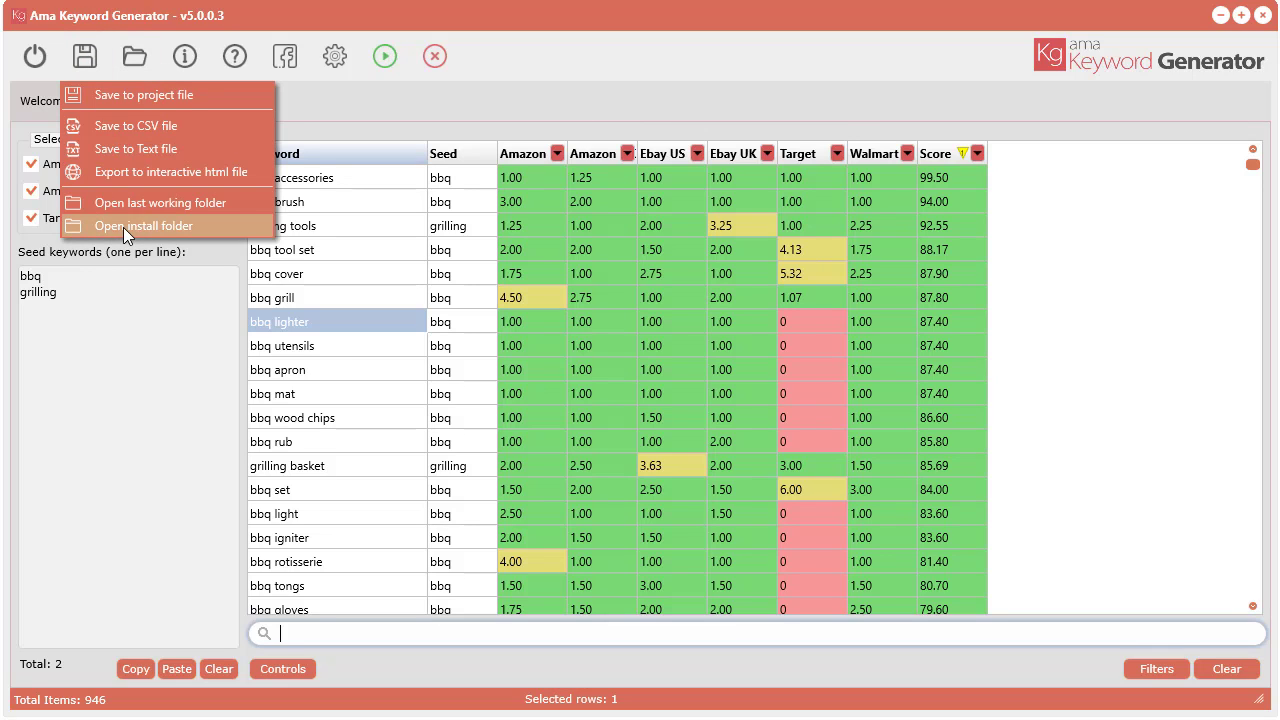
pyautogui.click(123, 226)
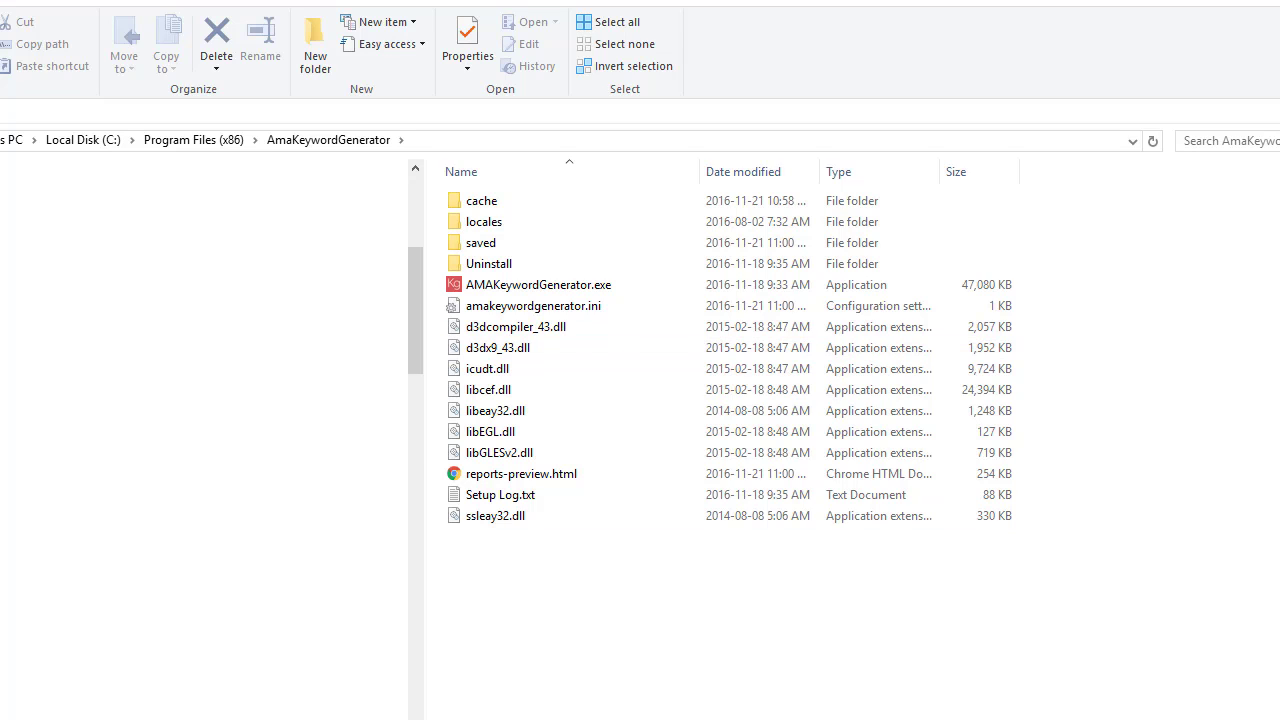
pyautogui.click(528, 248)
# Step: Create a folder named "saved data" in the AmaKeywordGenerator install folder and switch back to Ama Keyword Generator
pyautogui.rightClick(515, 551)
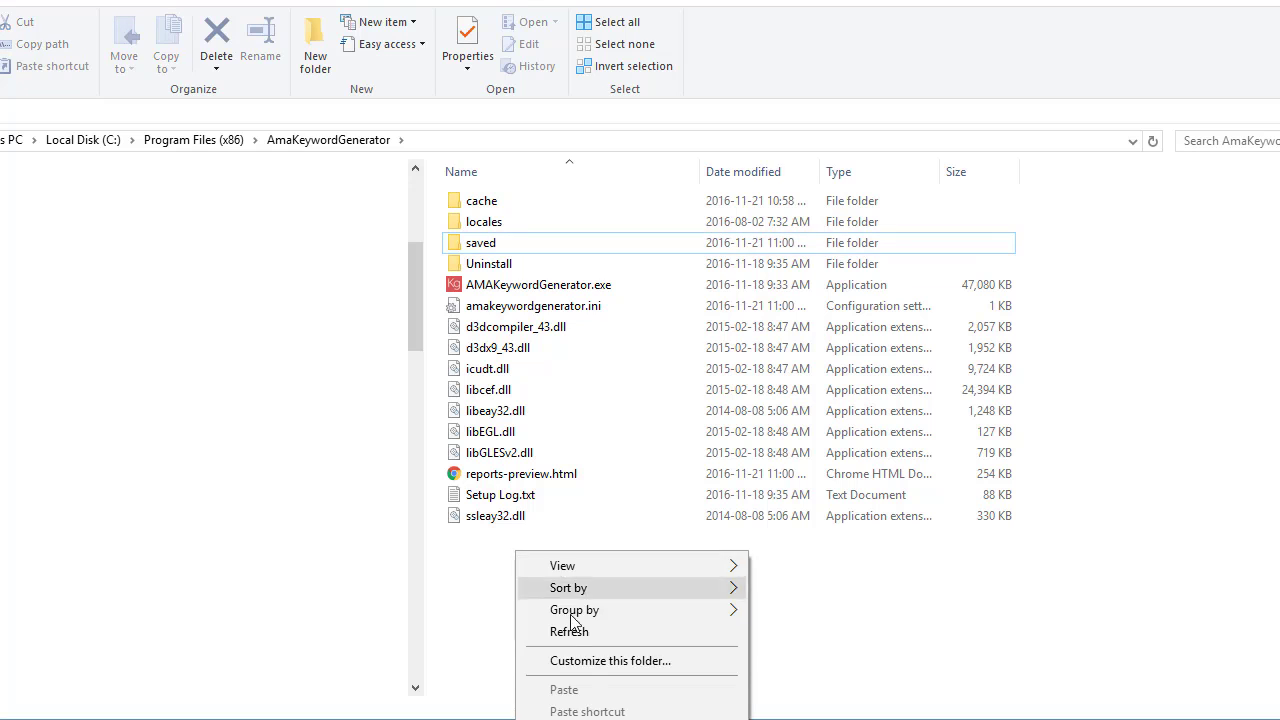
pyautogui.press('Escape')
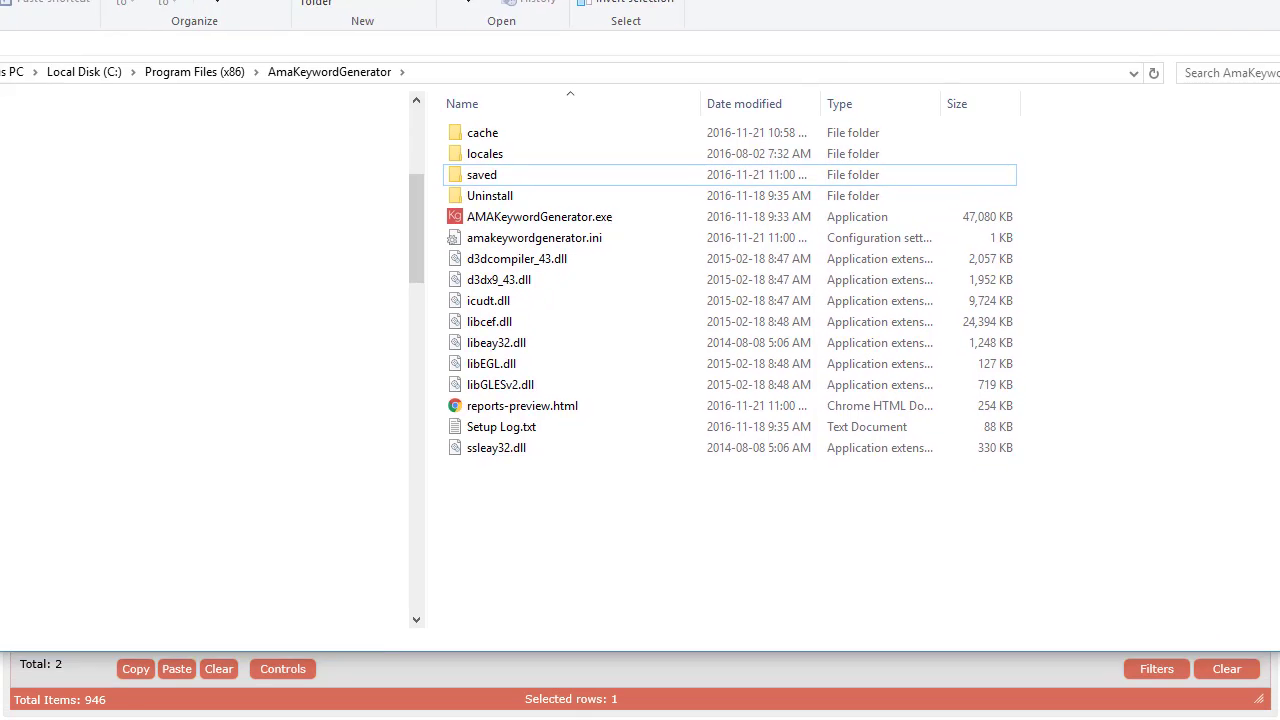
pyautogui.rightClick(545, 314)
pyautogui.moveTo(706, 554)
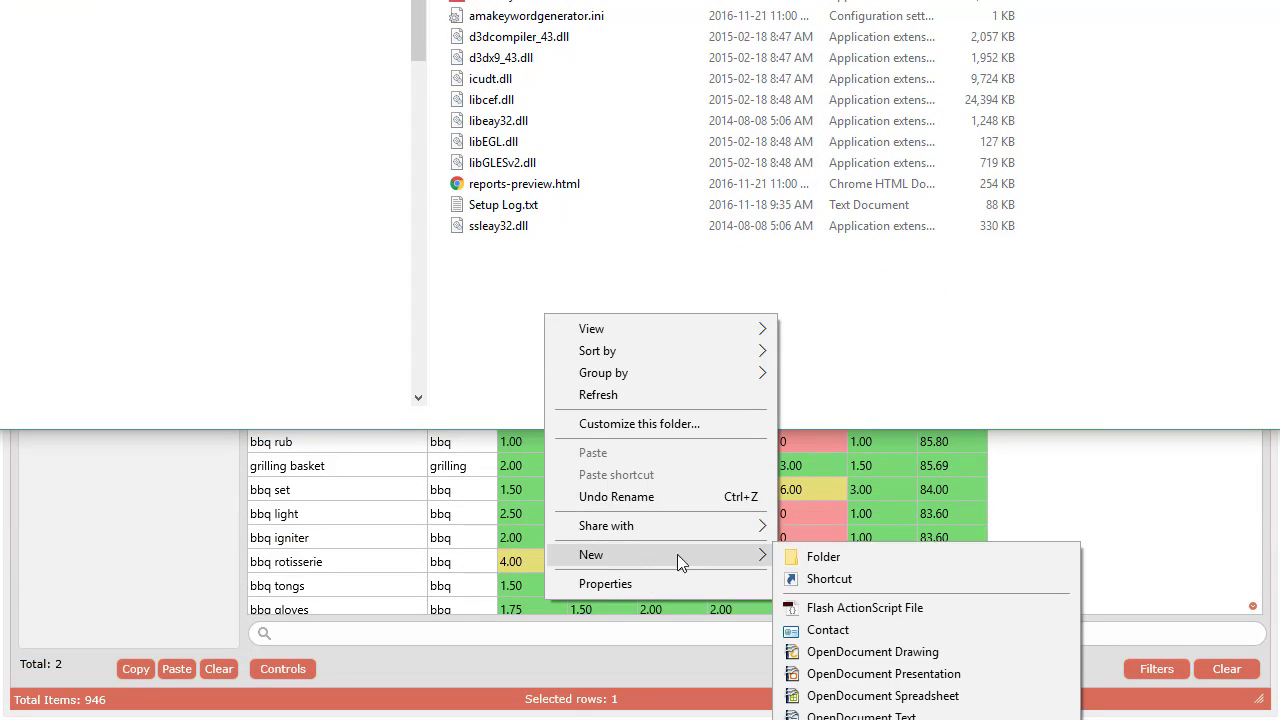
pyautogui.click(825, 474)
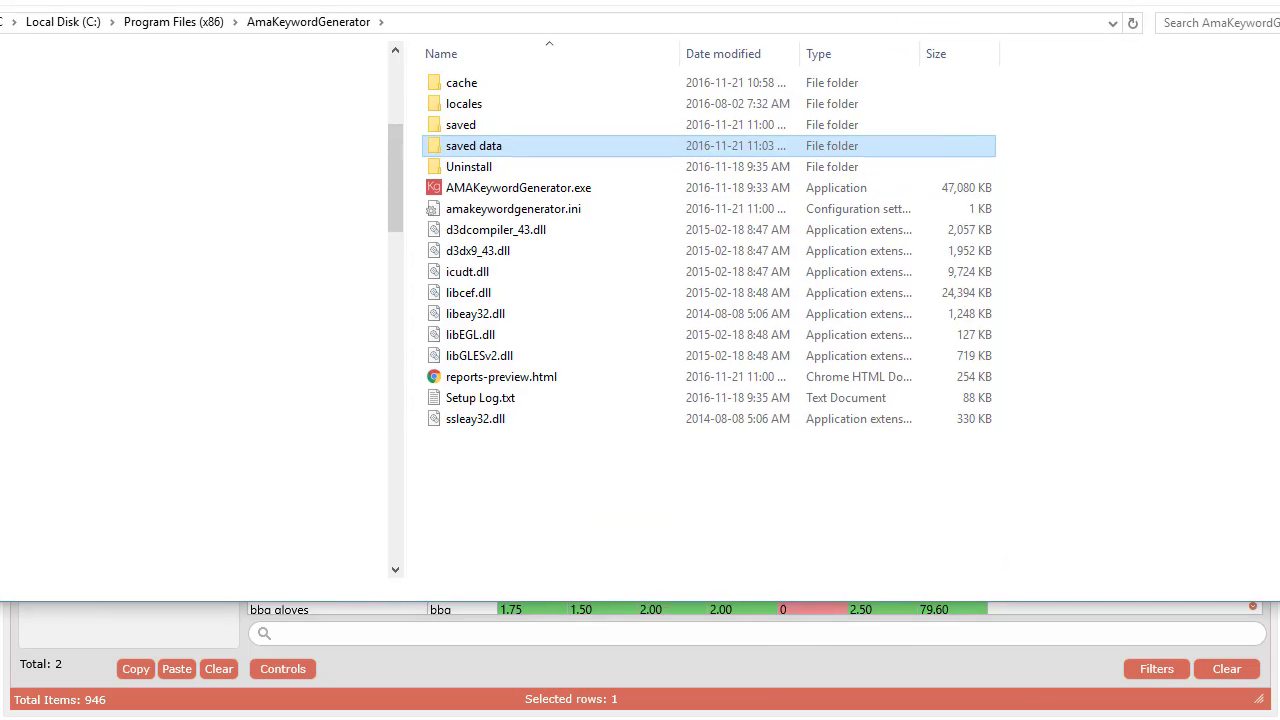
pyautogui.hotkey('alt', 'Tab')
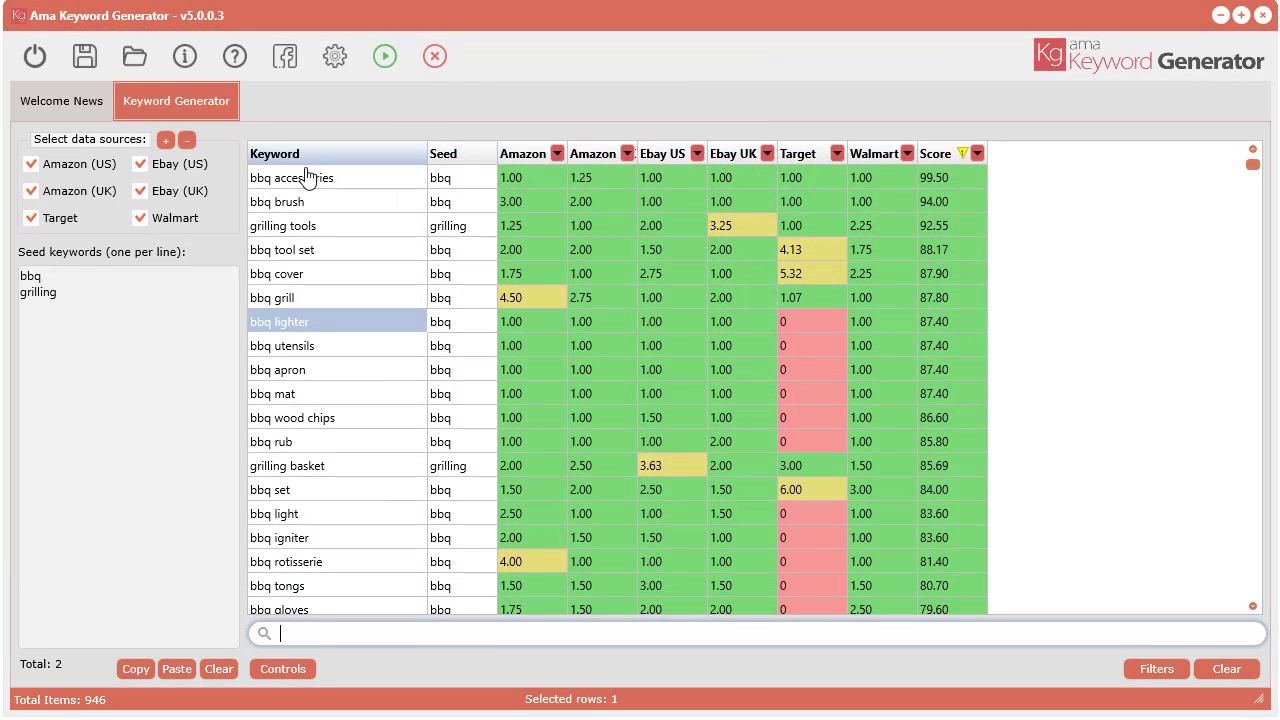
# Step: Save the project as untitled.kgdf in the "saved data" folder of AmaKeywordGenerator, and open the last working folder
pyautogui.click(85, 56)
pyautogui.click(102, 88)
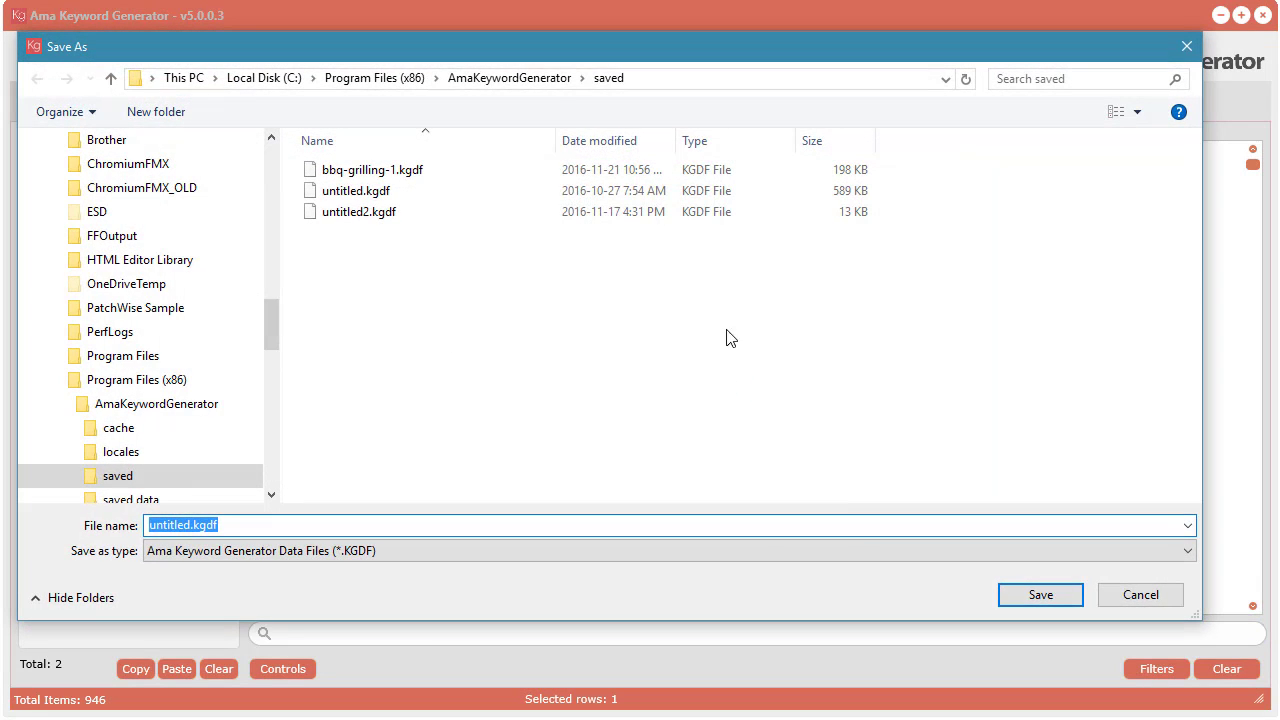
pyautogui.click(530, 80)
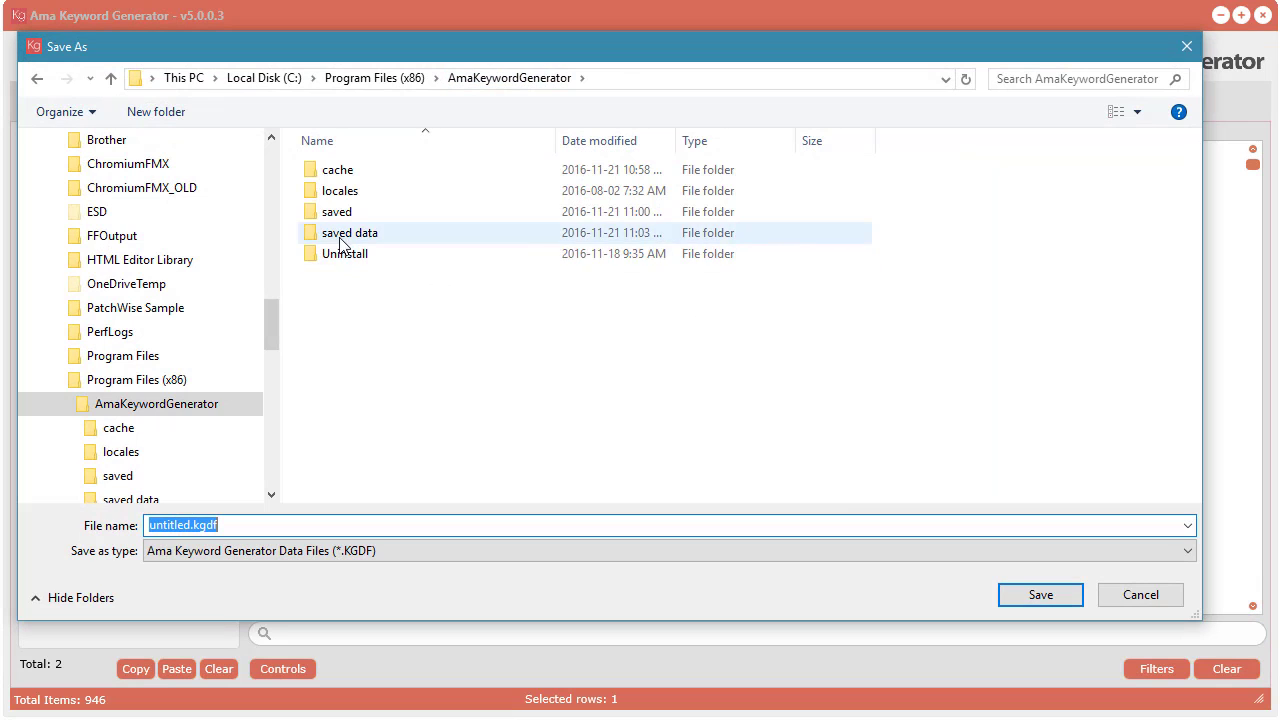
pyautogui.doubleClick(350, 238)
pyautogui.click(1041, 595)
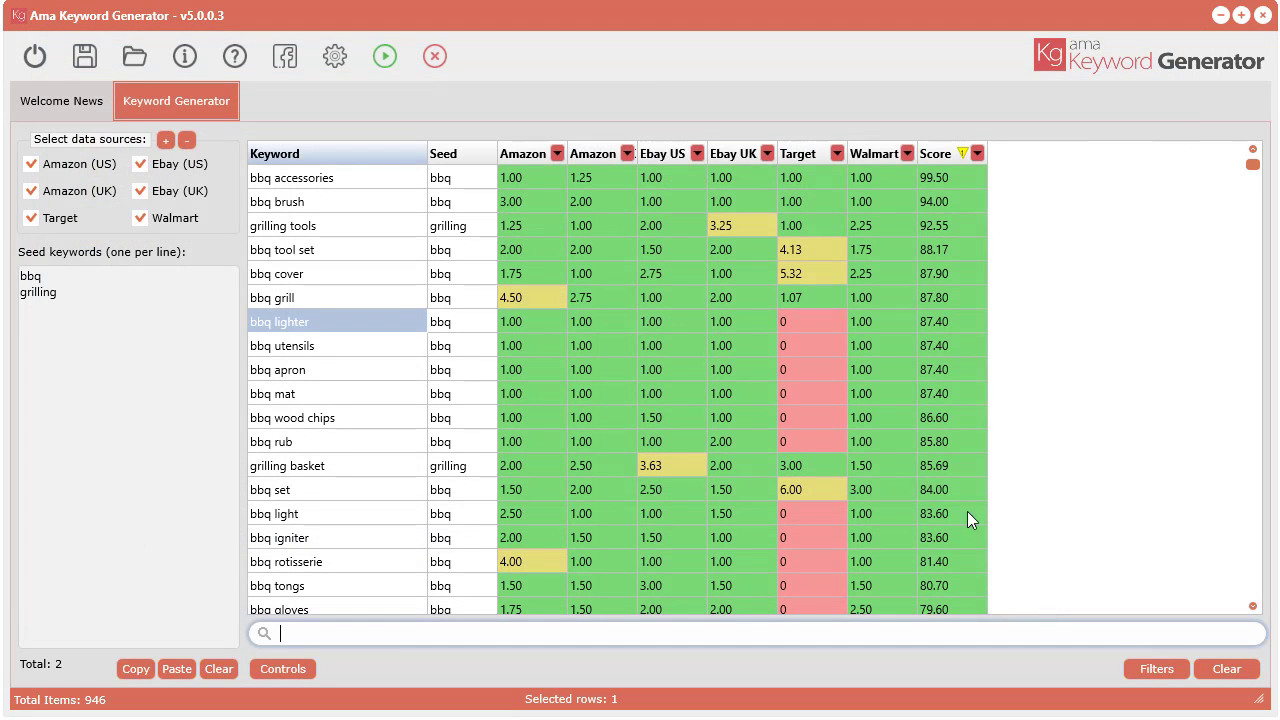
pyautogui.click(80, 66)
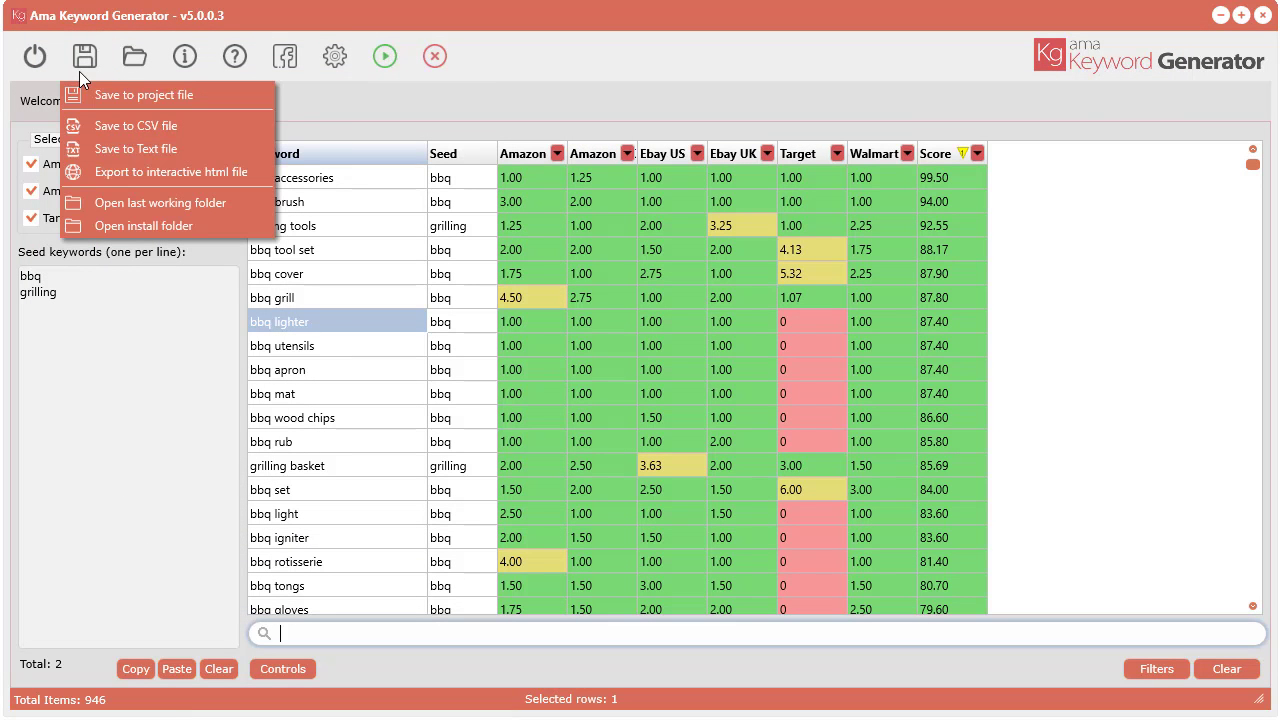
pyautogui.click(175, 202)
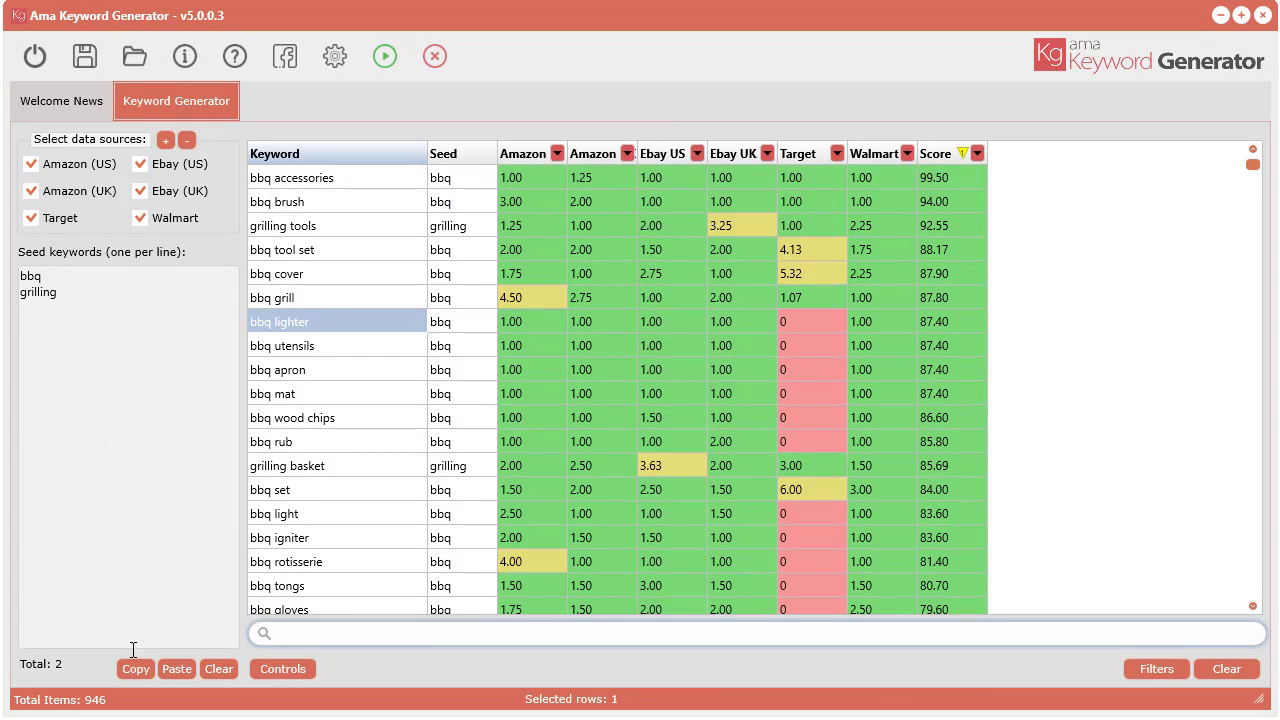
# Step: Copy the seed keywords "bbq" and "grilling" and paste them into an empty Notepad document
pyautogui.click(135, 484)
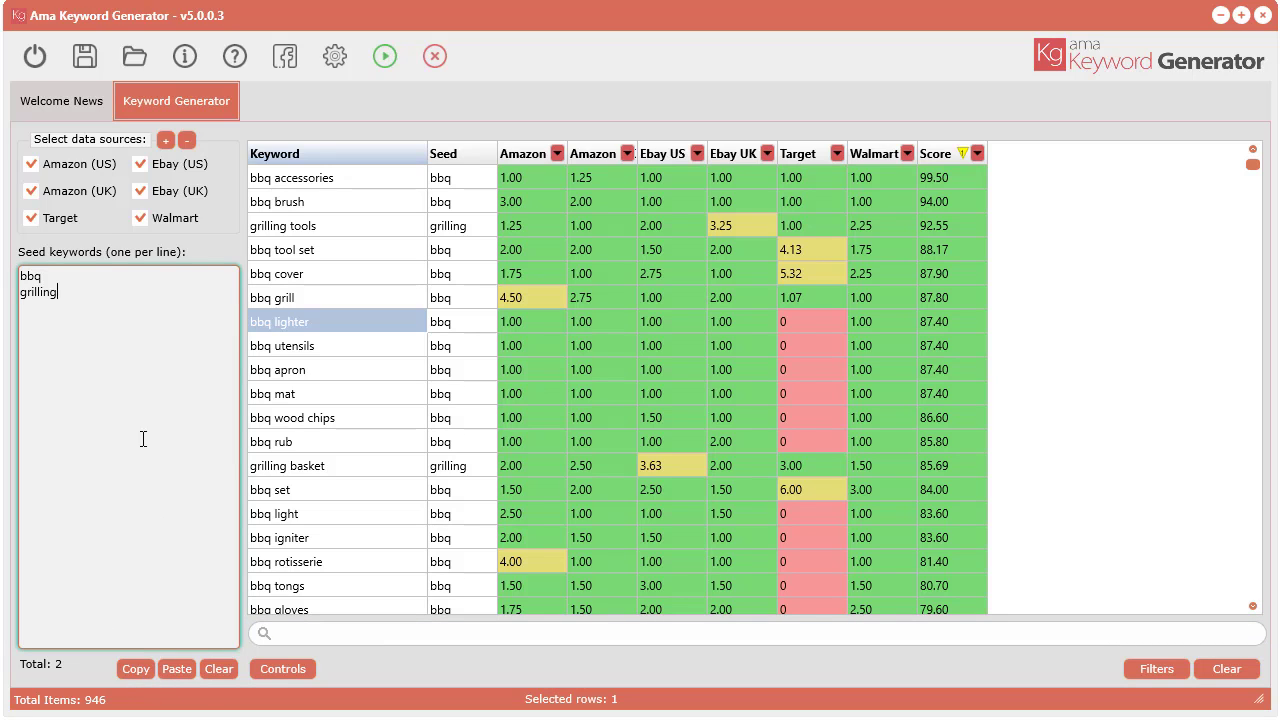
pyautogui.click(136, 670)
pyautogui.moveTo(1279, 295); pyautogui.dragTo(505, 115)
pyautogui.rightClick(434, 222)
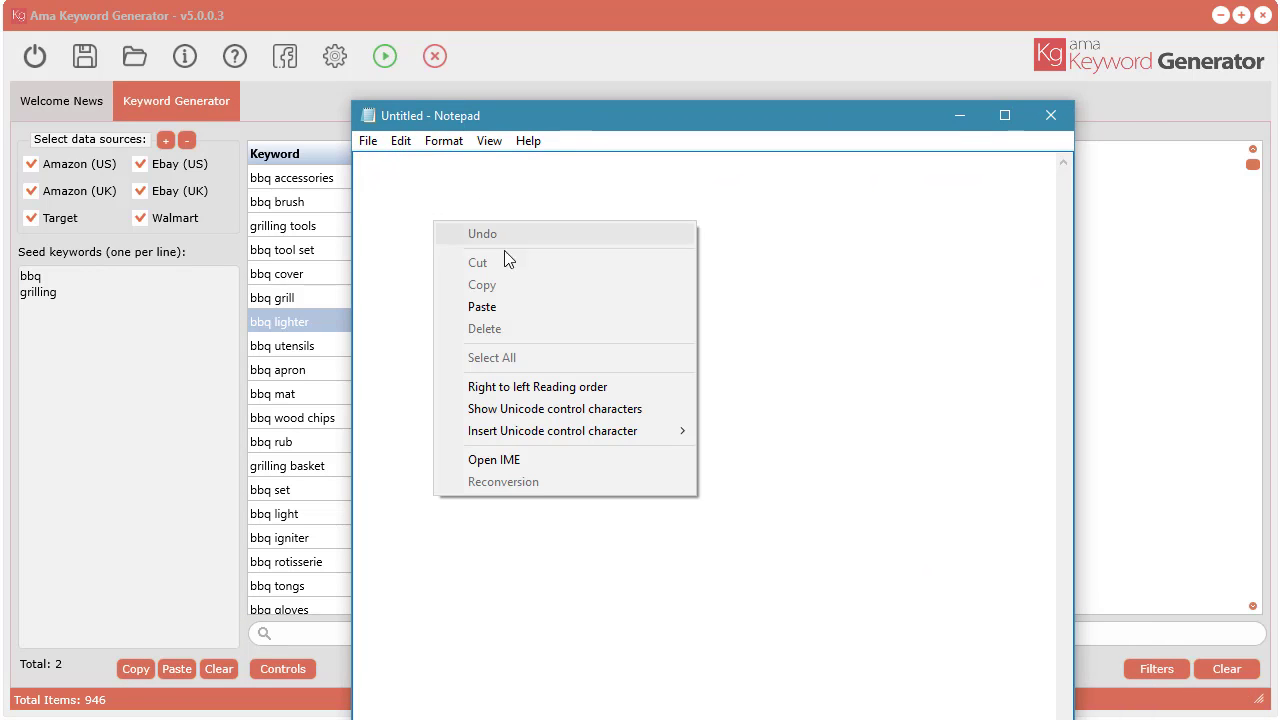
pyautogui.click(517, 306)
# Step: Add the lines asd, fa, sdf, asd and f in Notepad, and paste only them into Ama Keyword Generator's seed keyword list
pyautogui.write('asd fa sdf asd f')
pyautogui.moveTo(435, 293); pyautogui.dragTo(329, 223)
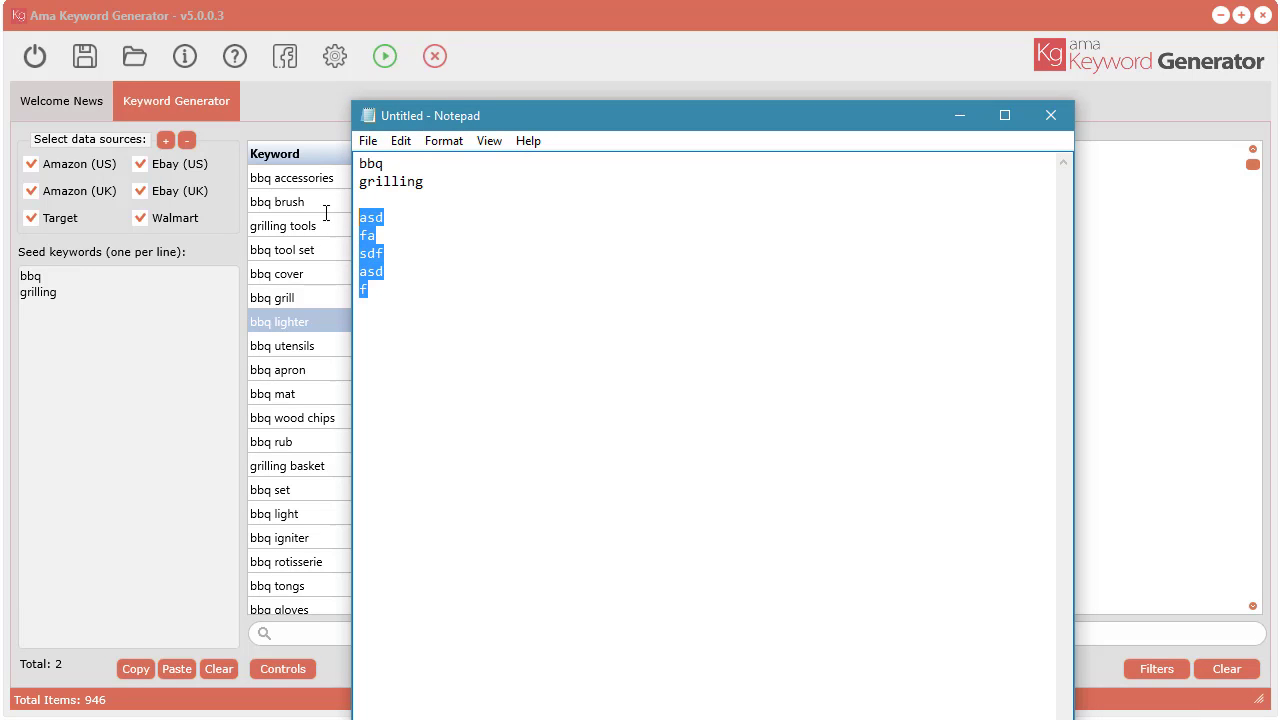
pyautogui.rightClick(368, 243)
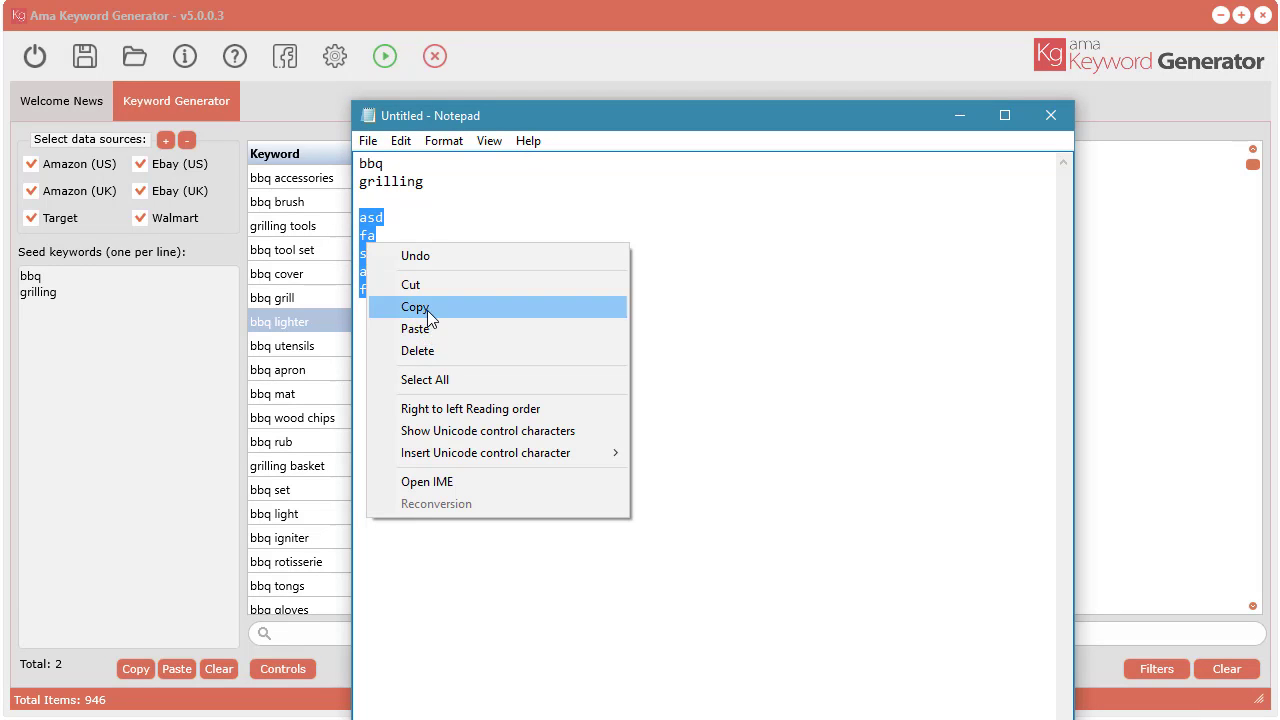
pyautogui.click(415, 307)
pyautogui.click(129, 589)
pyautogui.click(176, 668)
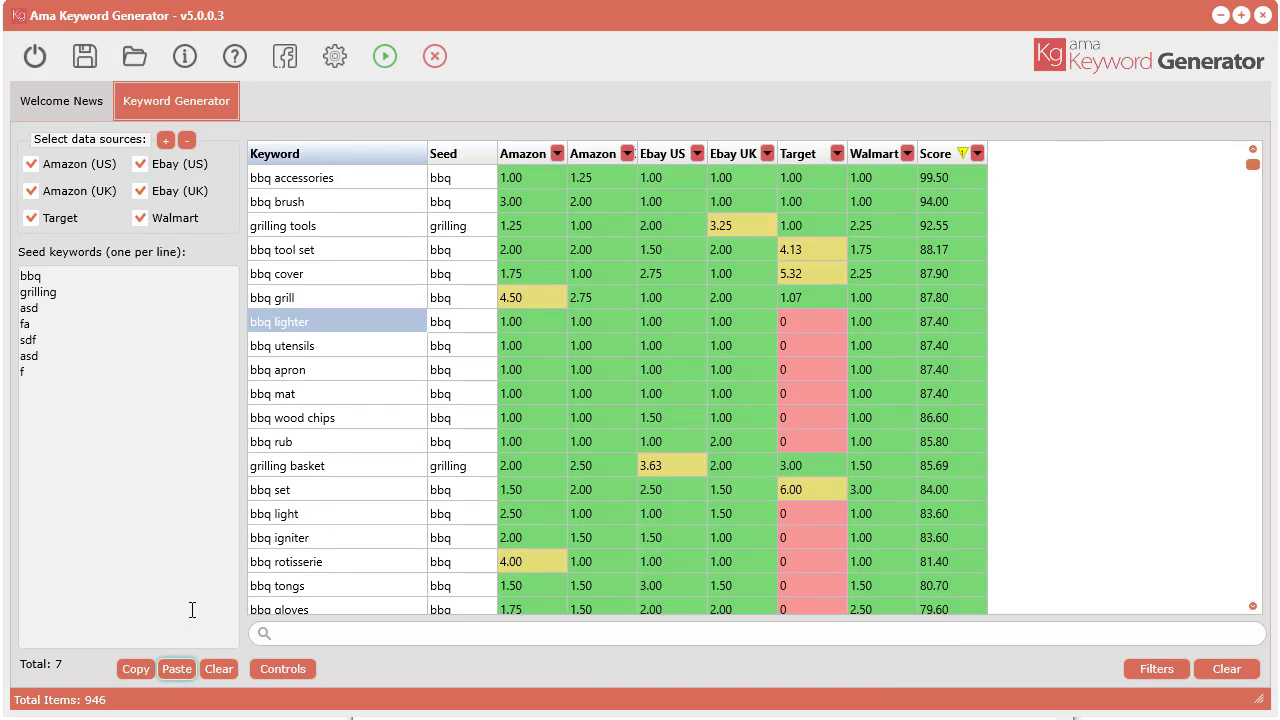
# Step: Clear the seed keyword list and leave only Amazon (US) and Ebay (US) selected as data sources
pyautogui.click(218, 668)
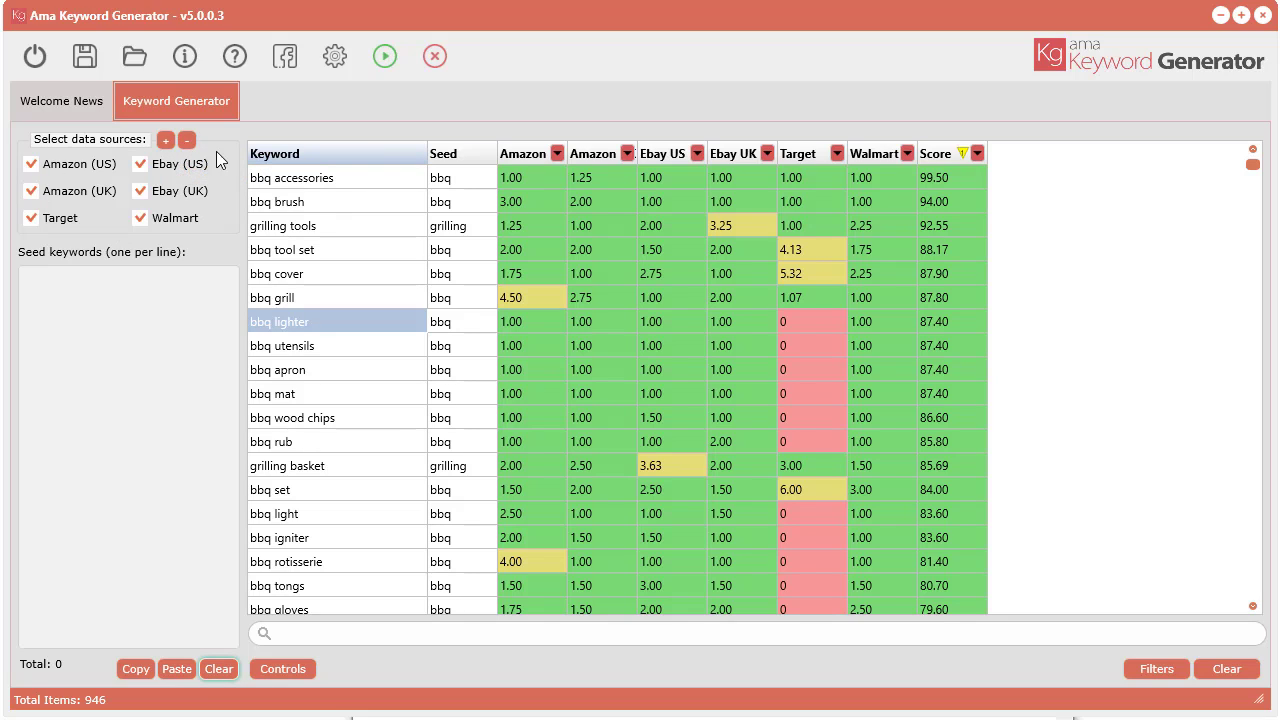
pyautogui.click(188, 139)
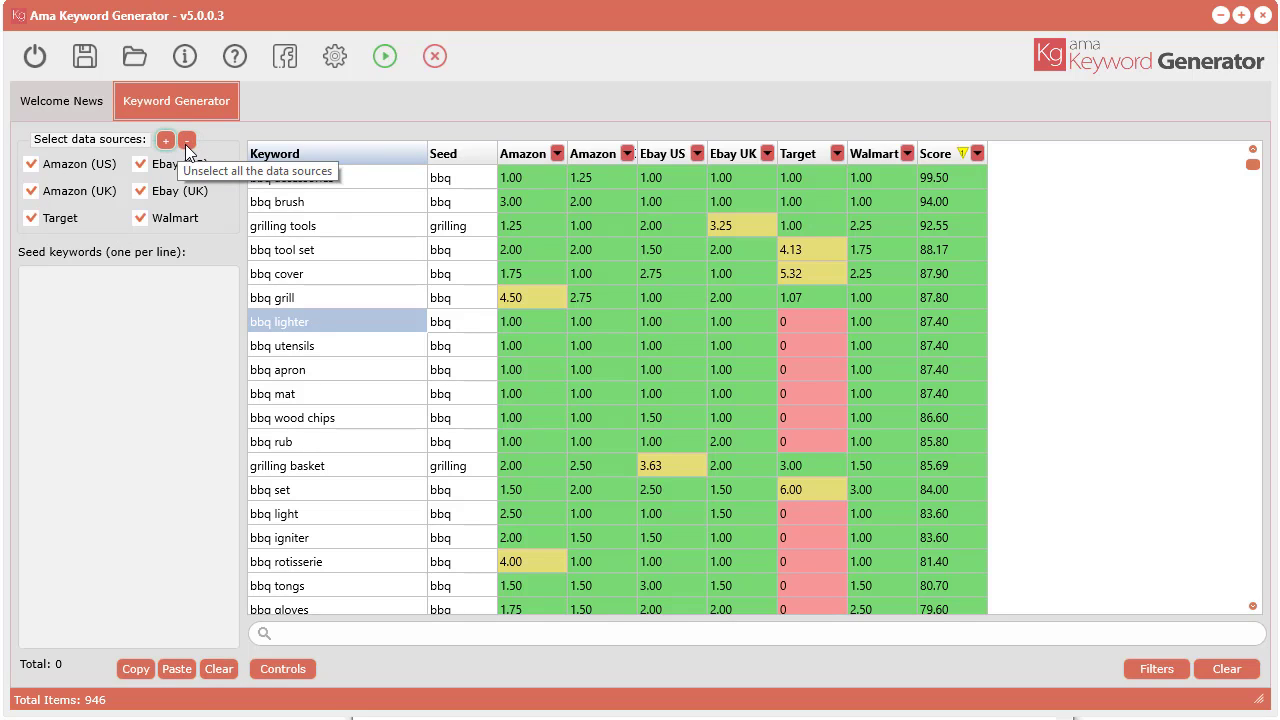
pyautogui.click(141, 219)
pyautogui.click(31, 218)
pyautogui.click(31, 191)
pyautogui.click(142, 192)
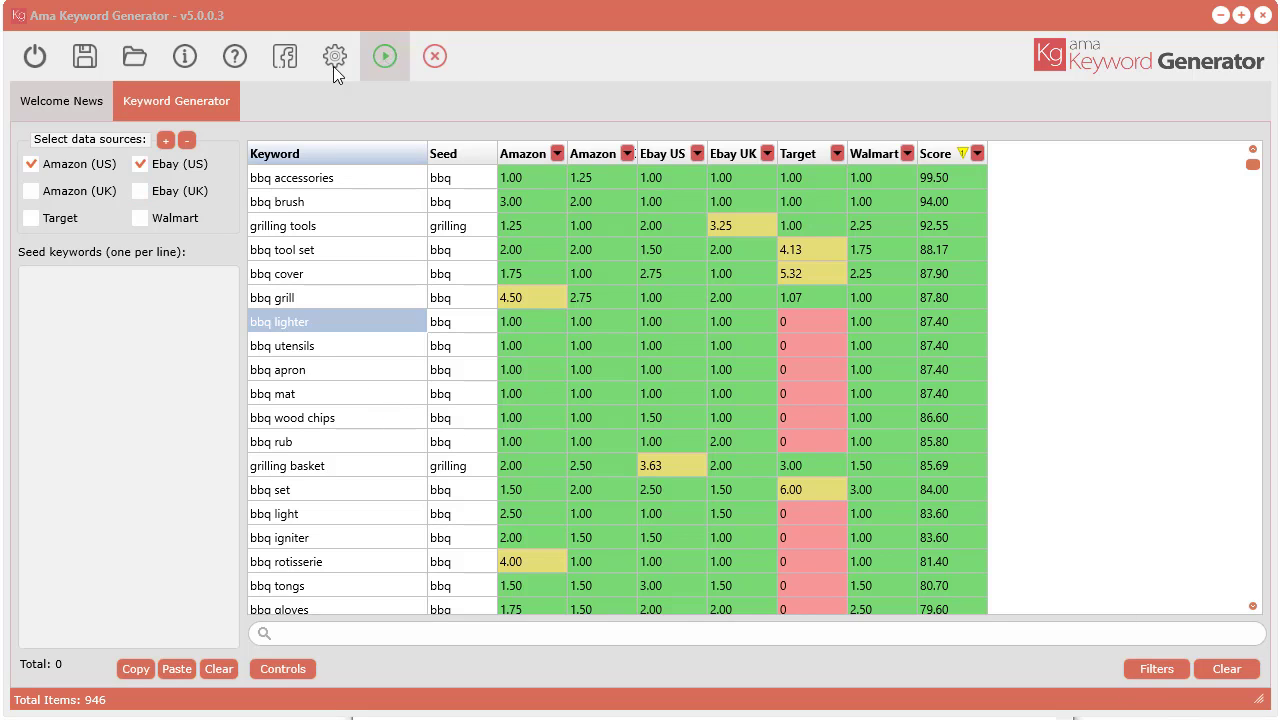
# Step: Look through the help options and review the Column Quick Filters and Keyword Position Score settings, closing the settings without changes
pyautogui.click(230, 56)
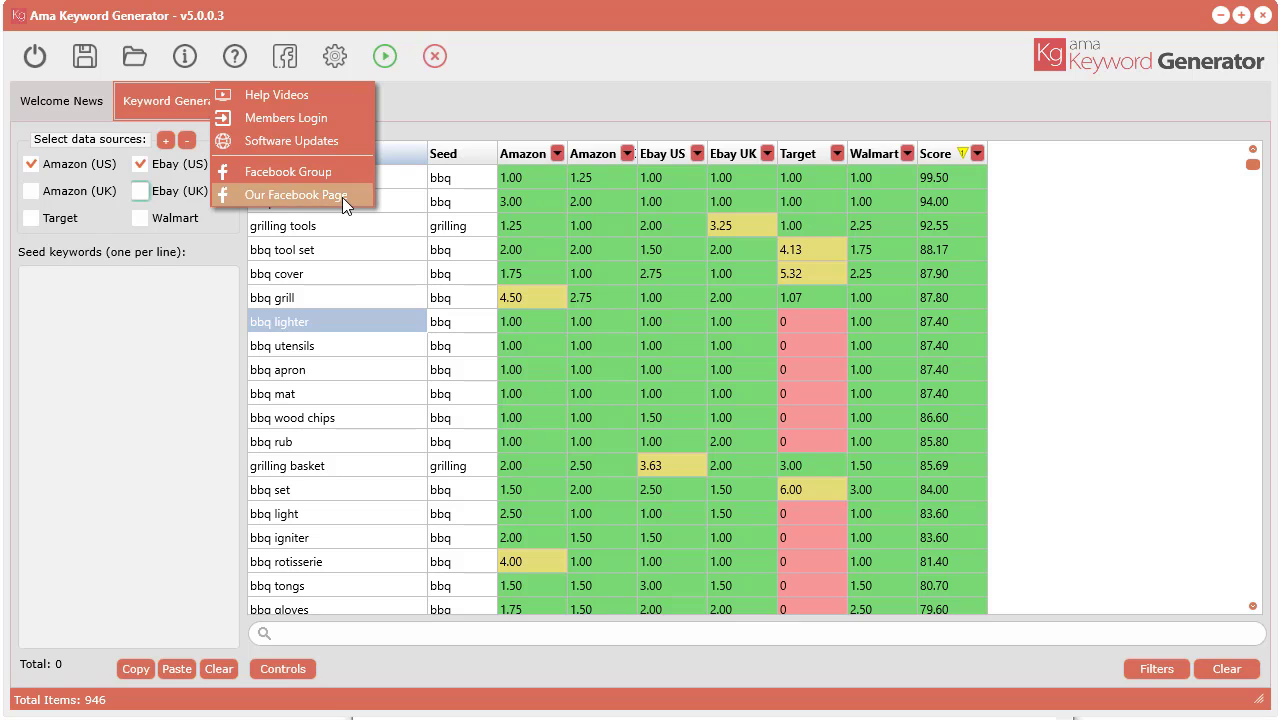
pyautogui.click(333, 57)
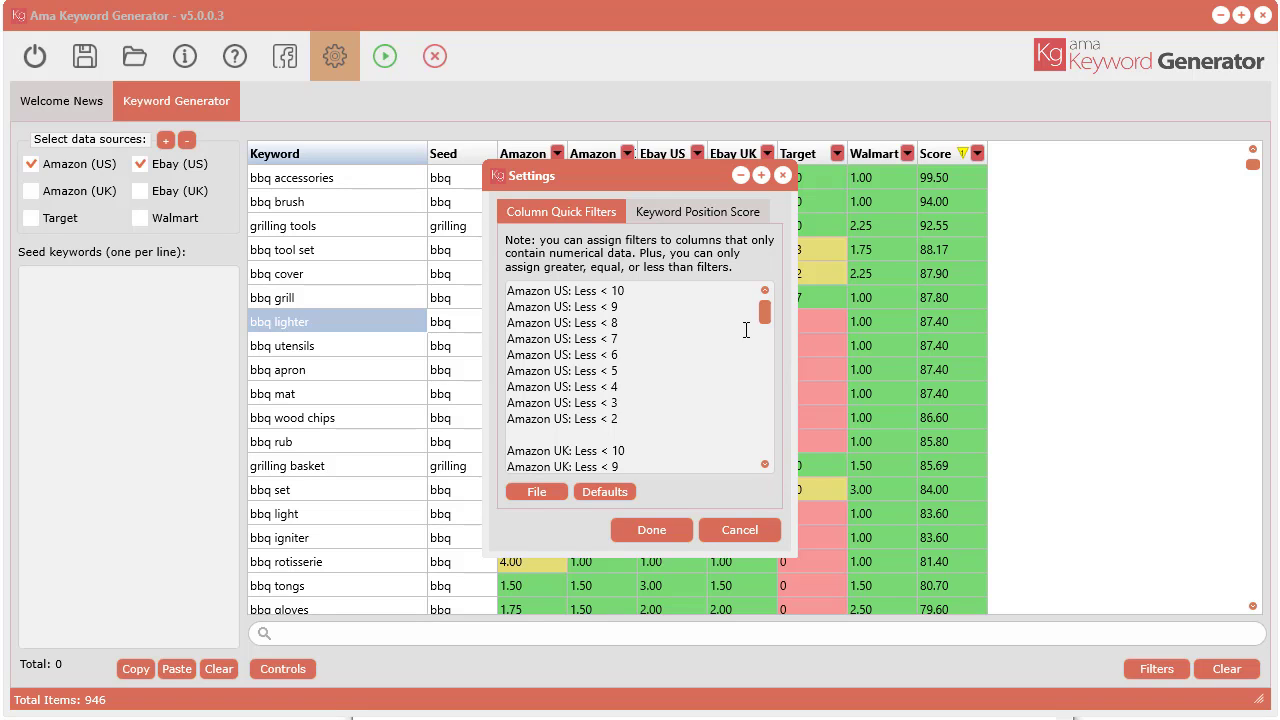
pyautogui.click(690, 213)
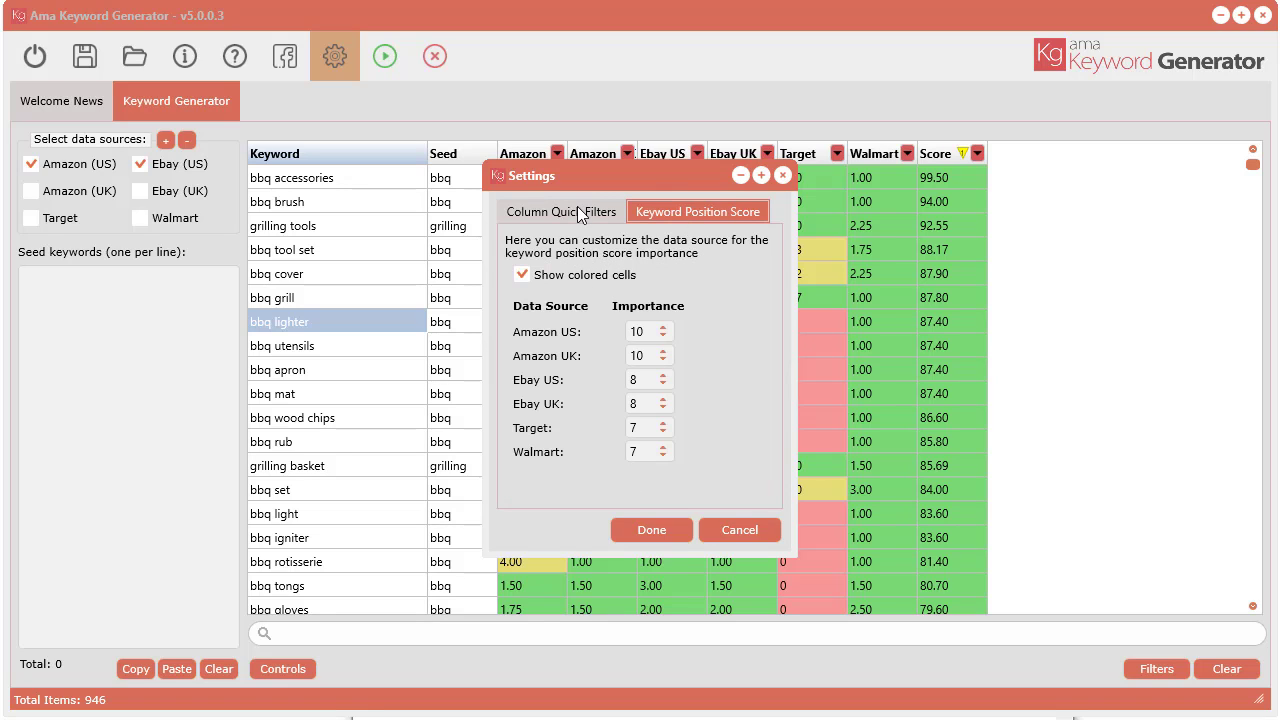
pyautogui.click(559, 214)
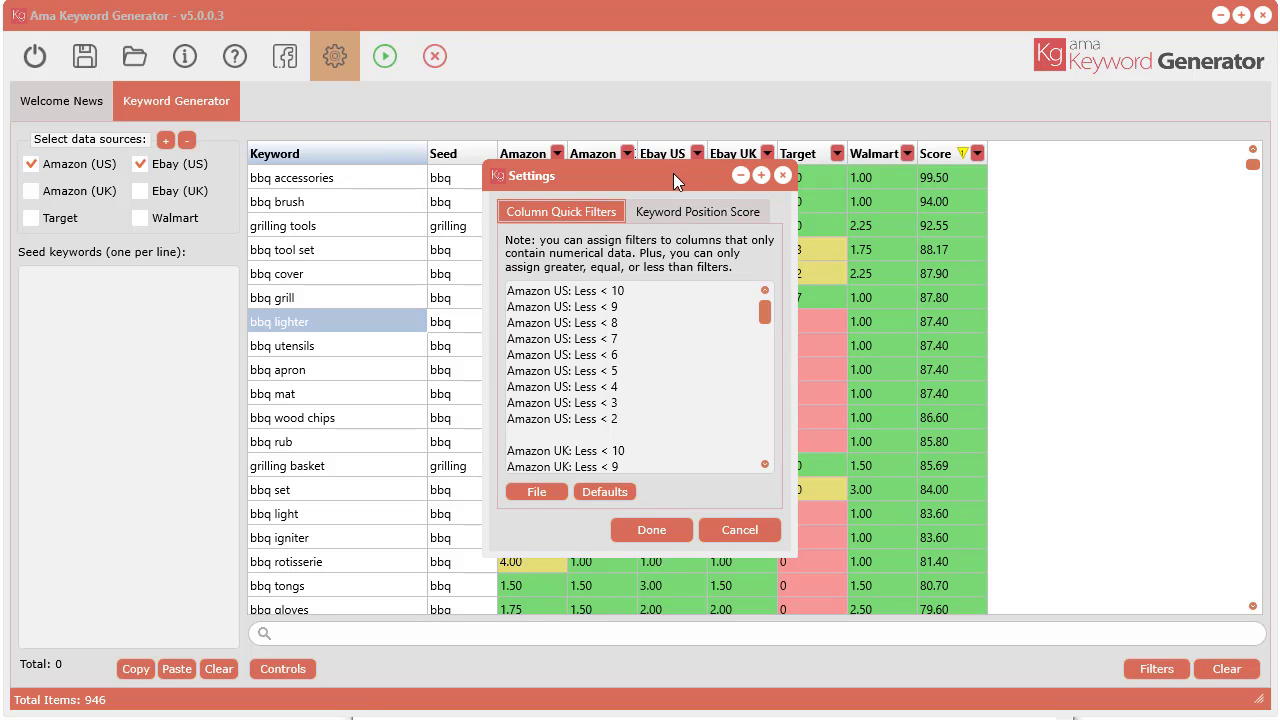
pyautogui.moveTo(672, 174); pyautogui.dragTo(668, 153)
pyautogui.click(736, 516)
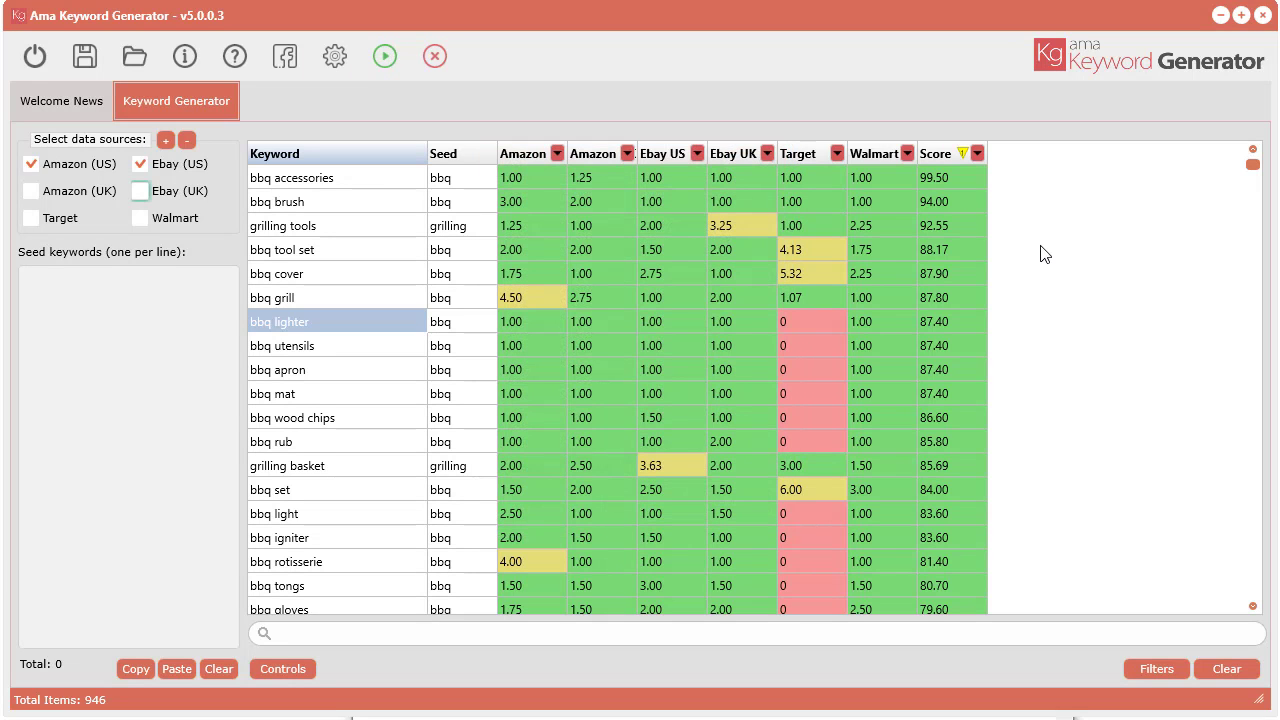